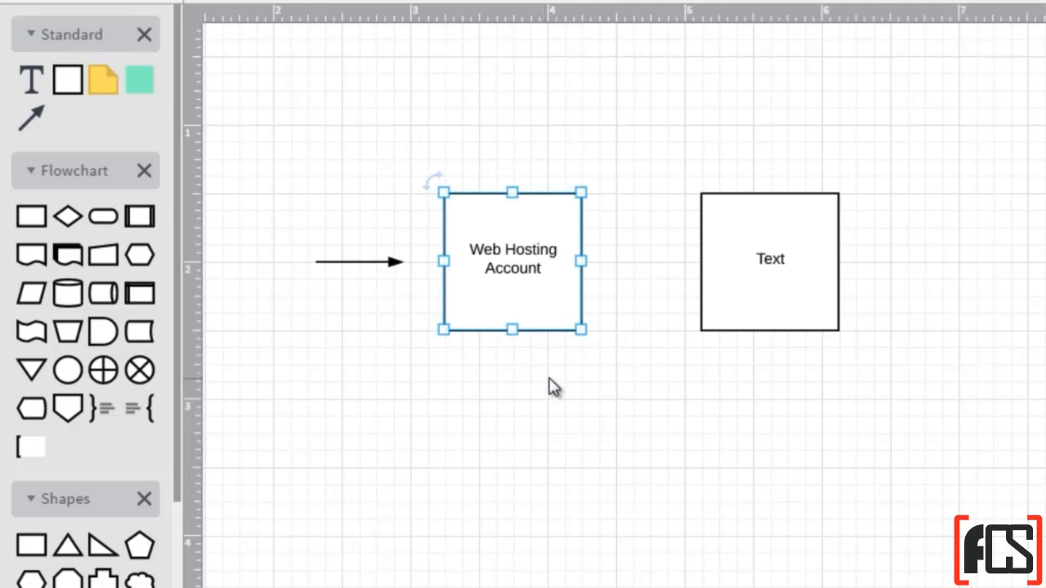
{"action": "left_click", "coordinate": [738, 276]}
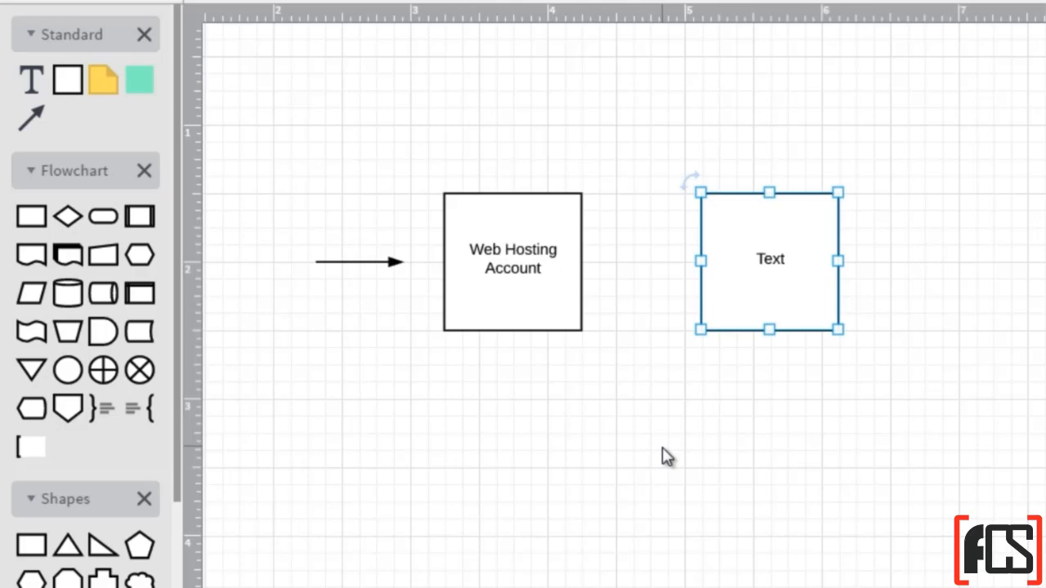
{"action": "left_click", "coordinate": [523, 265]}
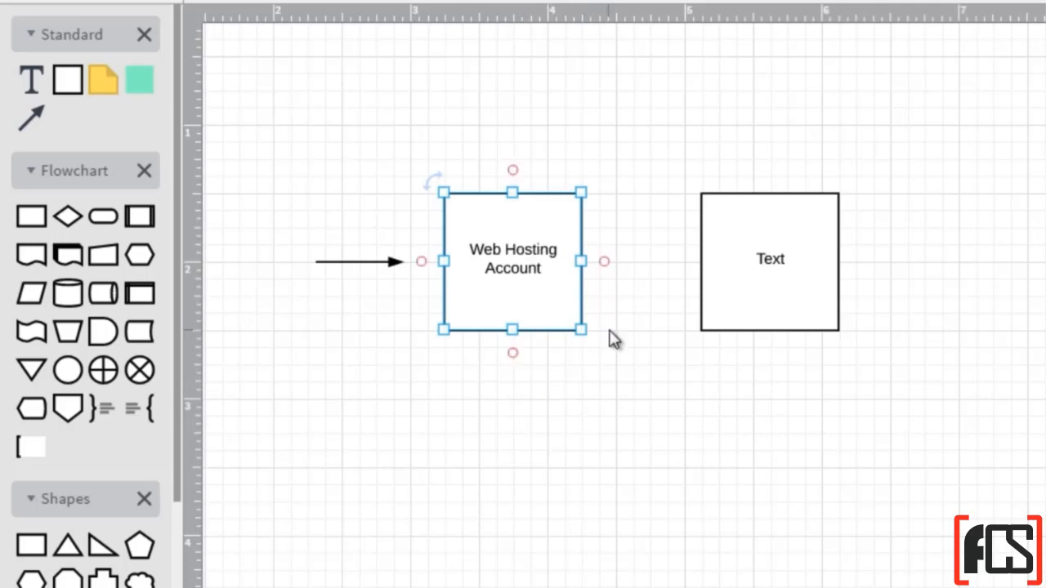
{"action": "left_click", "coordinate": [634, 382]}
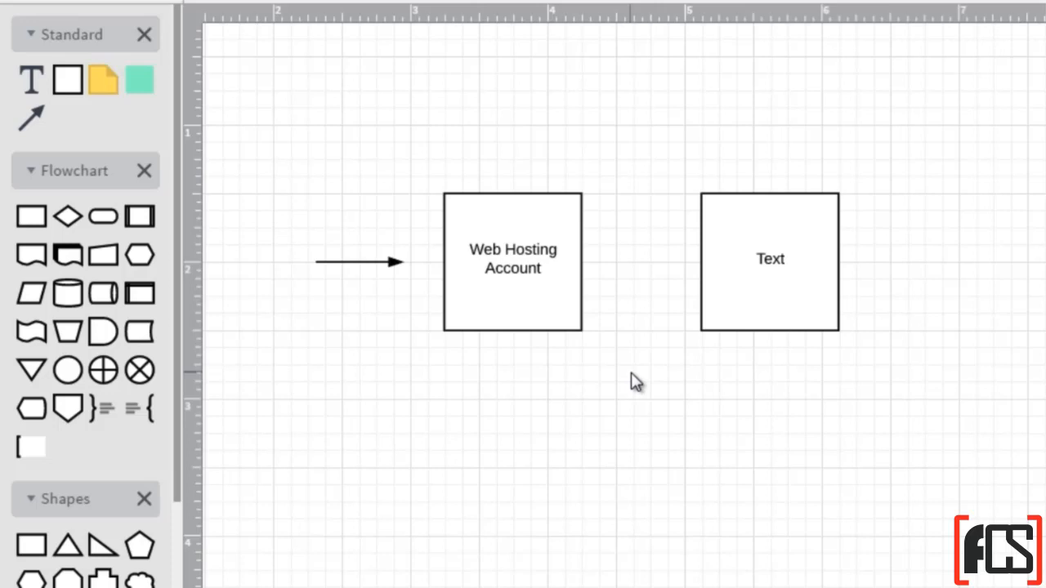
- Place the placeholder "Text" box 0.75 in from the Web Hosting Account box and label it "Images, Videos, Audio, Big Files."
{"action": "left_click", "coordinate": [538, 274]}
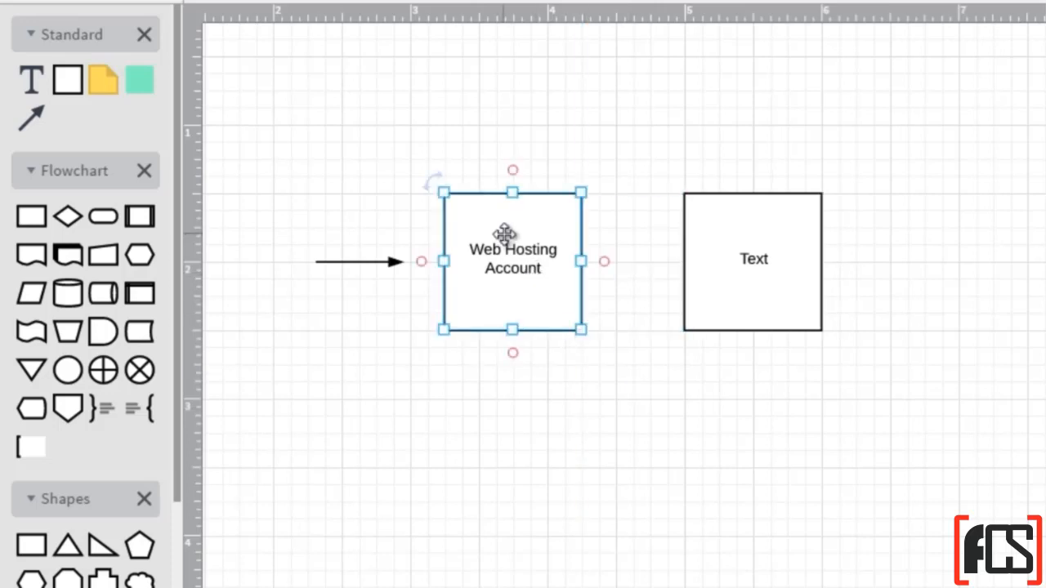
{"action": "left_click", "coordinate": [747, 245]}
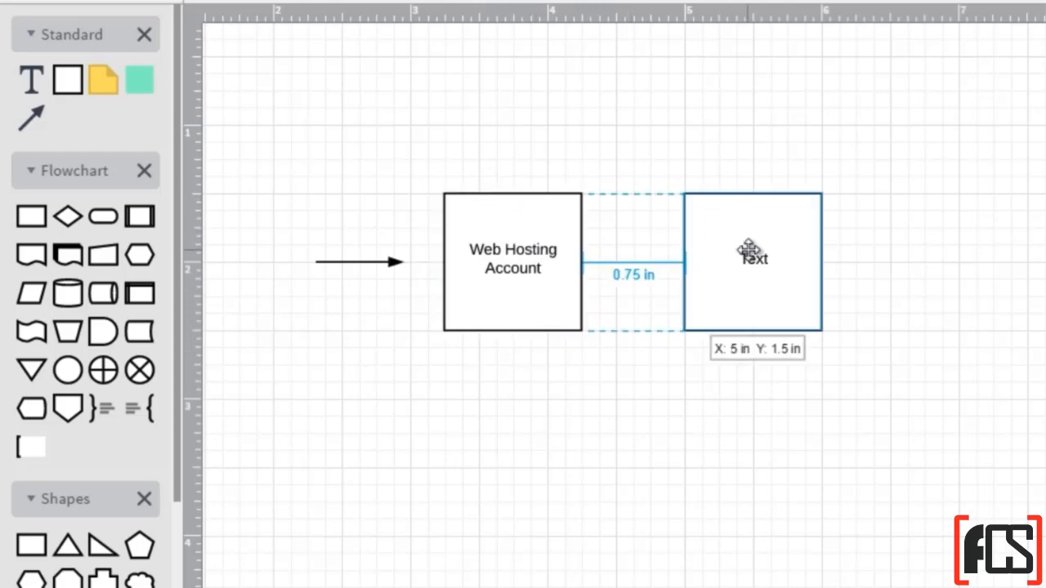
{"action": "double_click", "coordinate": [746, 245]}
{"action": "type", "text": "Images, Videos"}
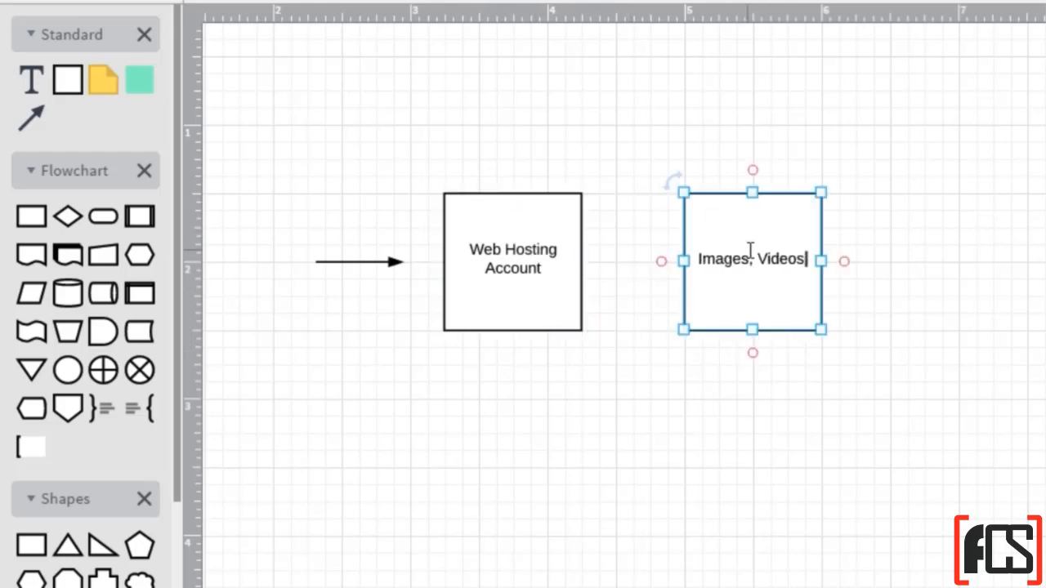
{"action": "type", "text": ", Audio, Big Files."}
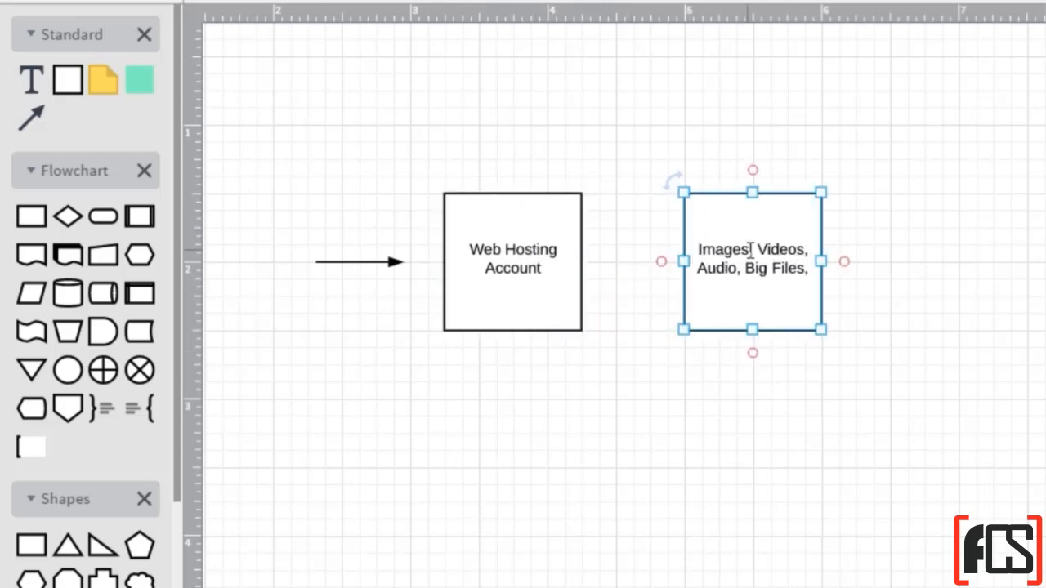
{"action": "key", "text": "Escape"}
{"action": "left_click", "coordinate": [743, 246]}
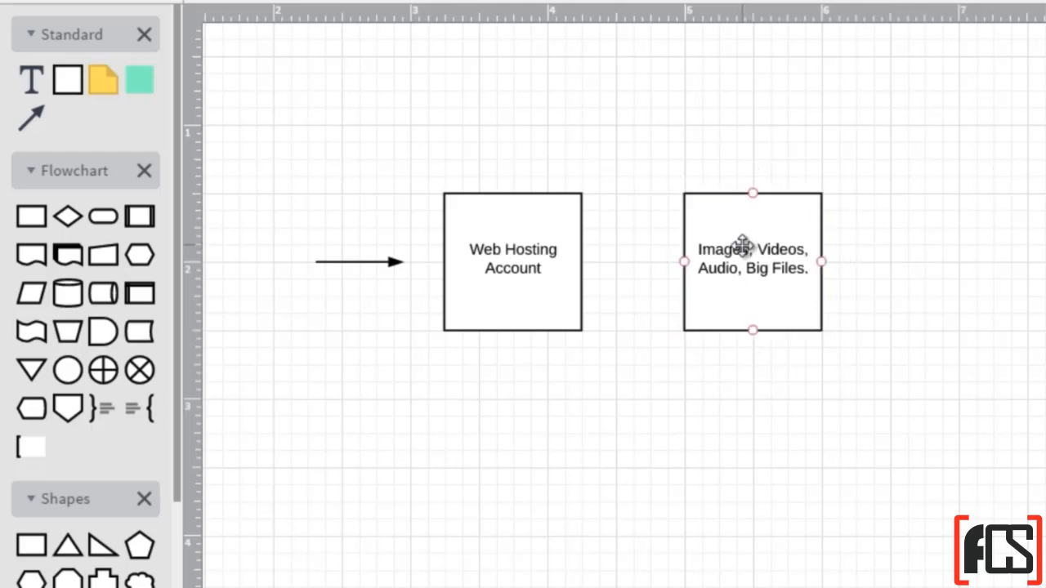
- Insert "Amazon S3" as a heading line above the text in the "Images, Videos, Audio, Big Files." box
{"action": "left_click", "coordinate": [524, 226]}
{"action": "left_click_drag", "start_coordinate": [724, 256], "coordinate": [758, 234]}
{"action": "double_click", "coordinate": [700, 248]}
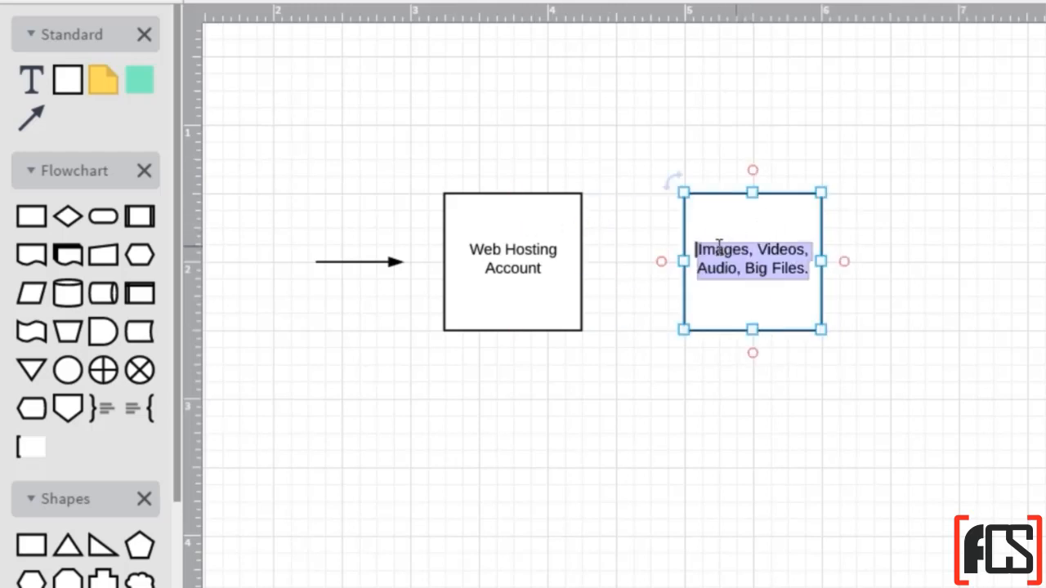
{"action": "left_click", "coordinate": [699, 249]}
{"action": "type", "text": "Amazon S3"}
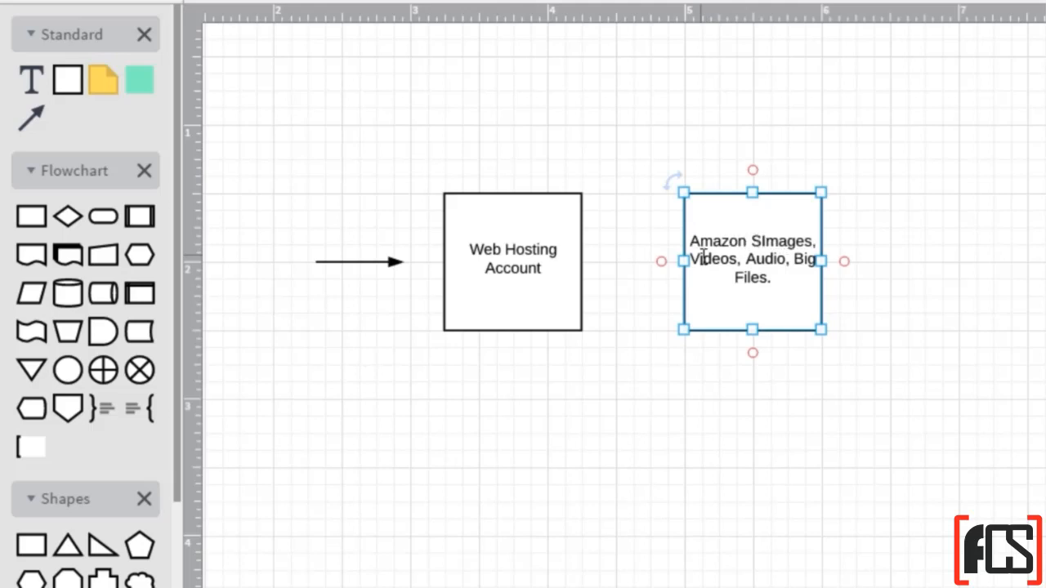
{"action": "left_click_drag", "start_coordinate": [527, 271], "coordinate": [527, 271]}
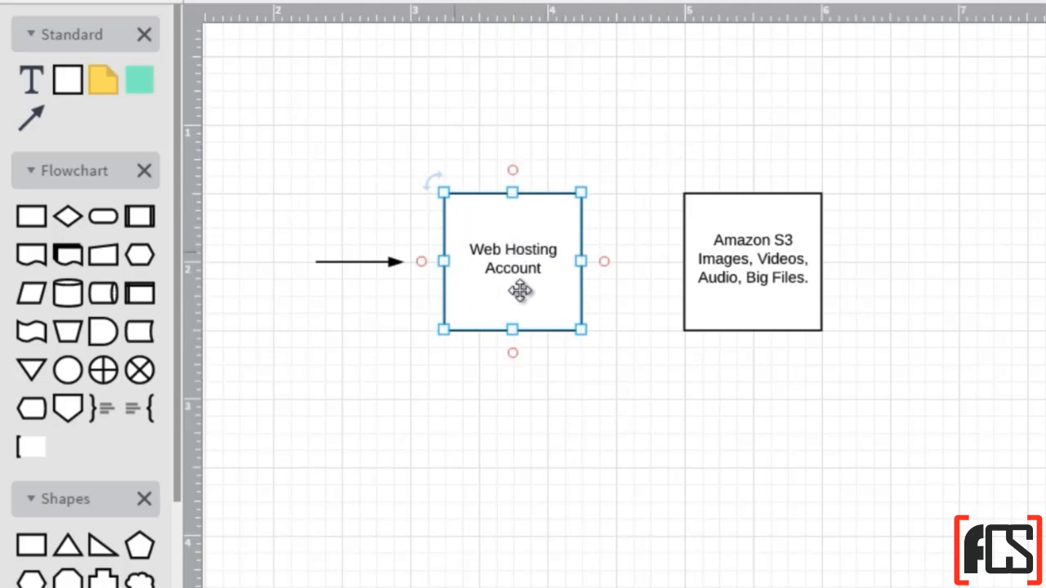
{"action": "left_click", "coordinate": [549, 113]}
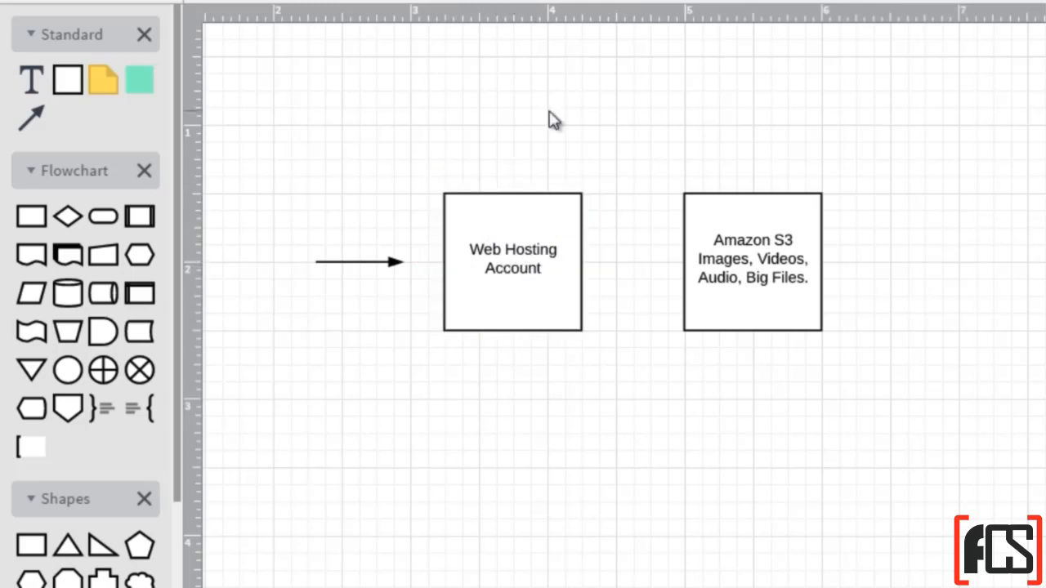
{"action": "left_click", "coordinate": [533, 232]}
{"action": "left_click", "coordinate": [603, 188]}
{"action": "left_click", "coordinate": [502, 269]}
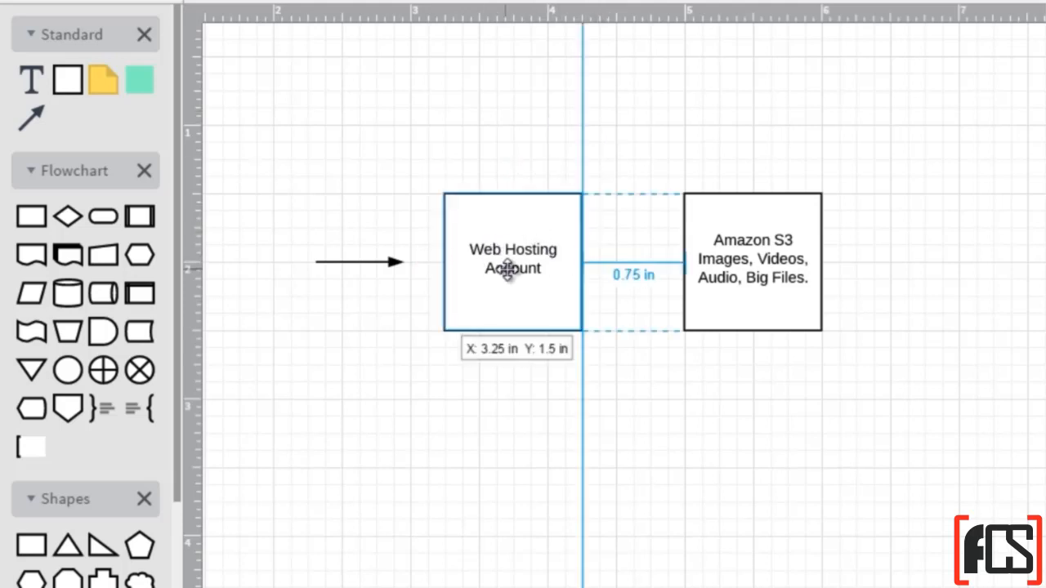
- Connect the Web Hosting Account box to the Amazon S3 box with a horizontal arrow pointing at Amazon S3
{"action": "left_click", "coordinate": [656, 89]}
{"action": "left_click_drag", "start_coordinate": [581, 261], "coordinate": [684, 261]}
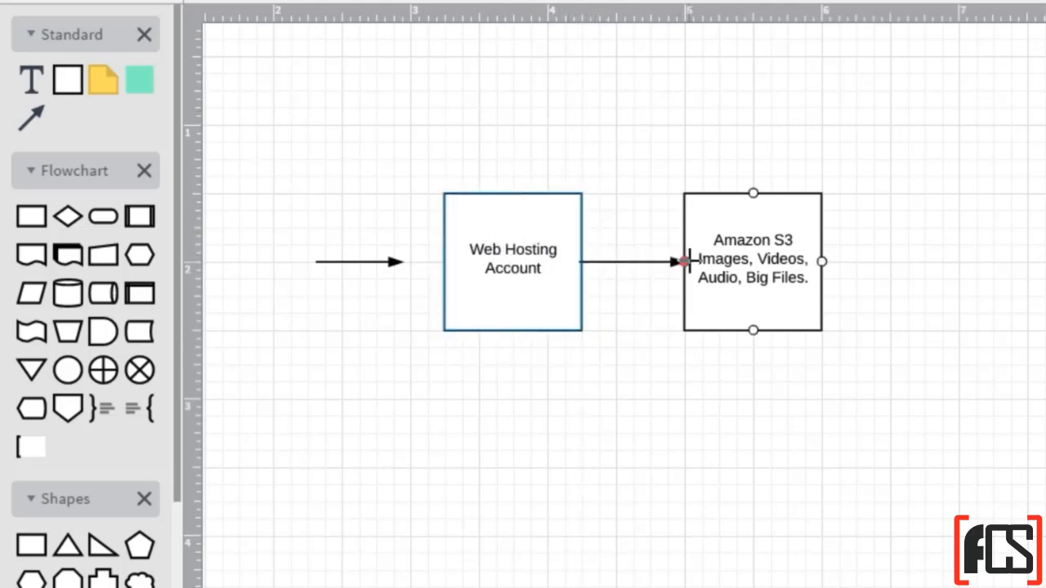
{"action": "left_click", "coordinate": [784, 270]}
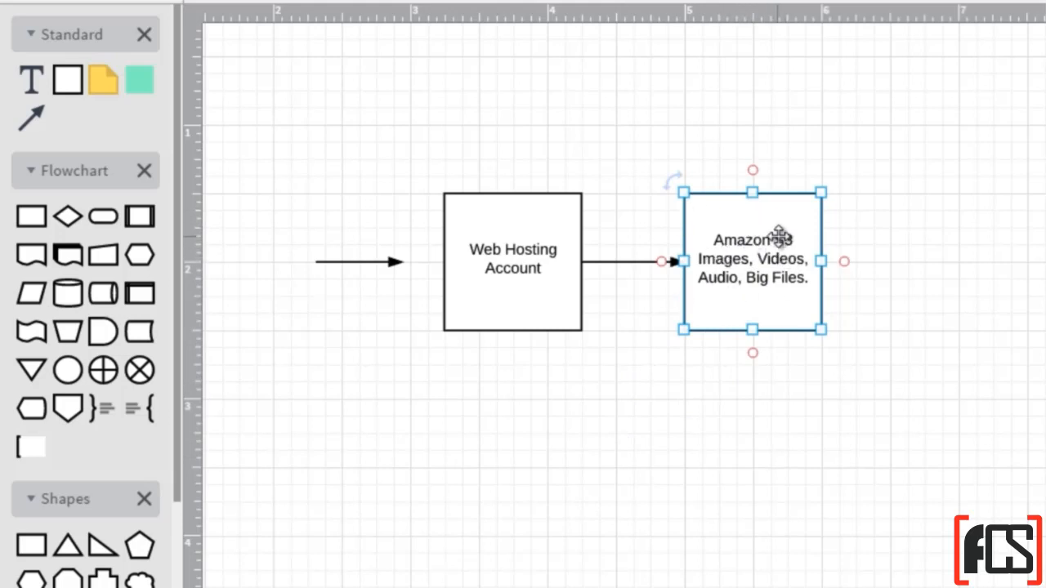
{"action": "left_click", "coordinate": [508, 262]}
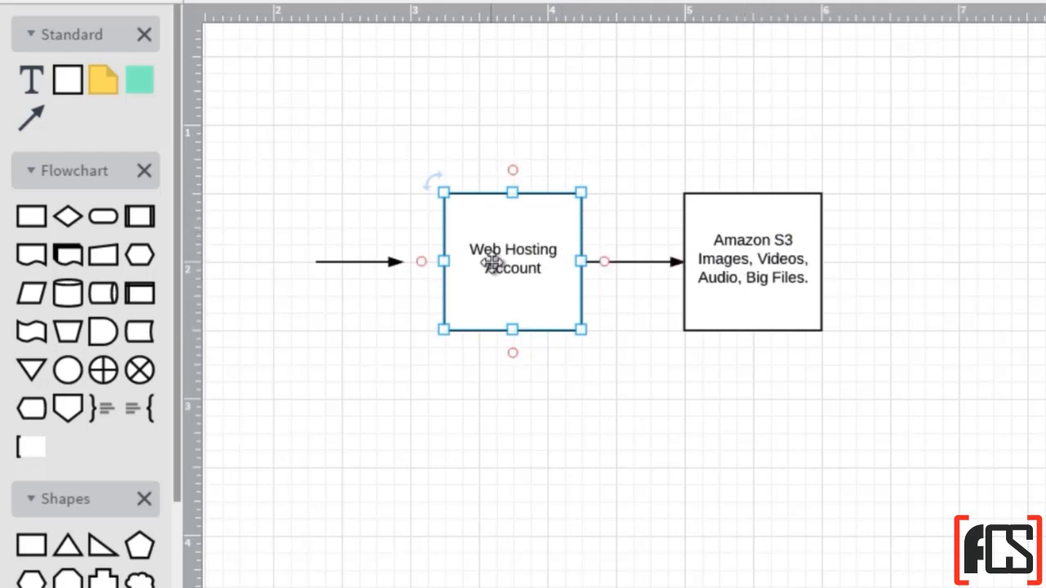
{"action": "left_click", "coordinate": [765, 263]}
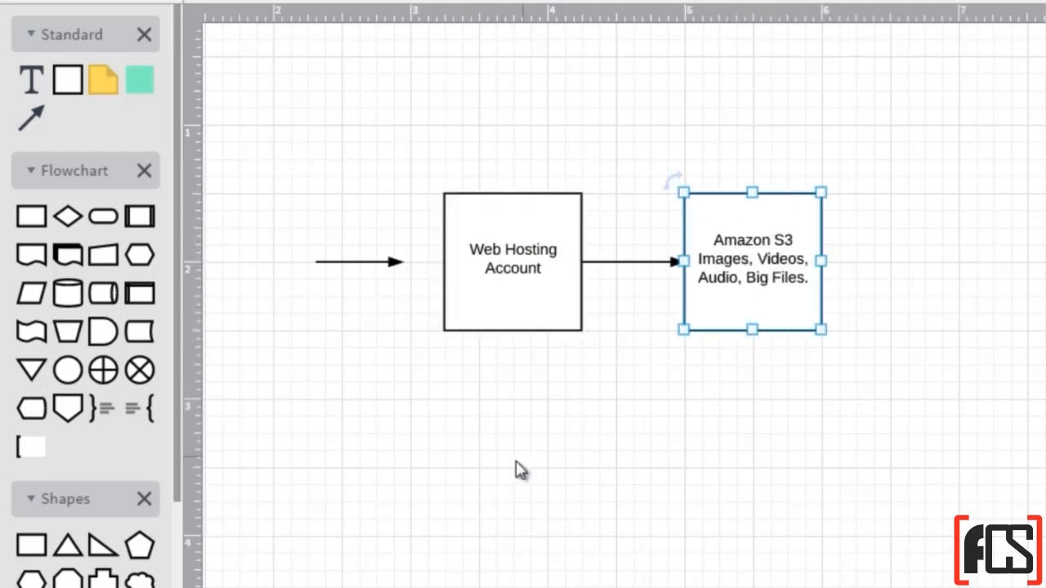
{"action": "left_click", "coordinate": [392, 261]}
{"action": "left_click", "coordinate": [392, 262]}
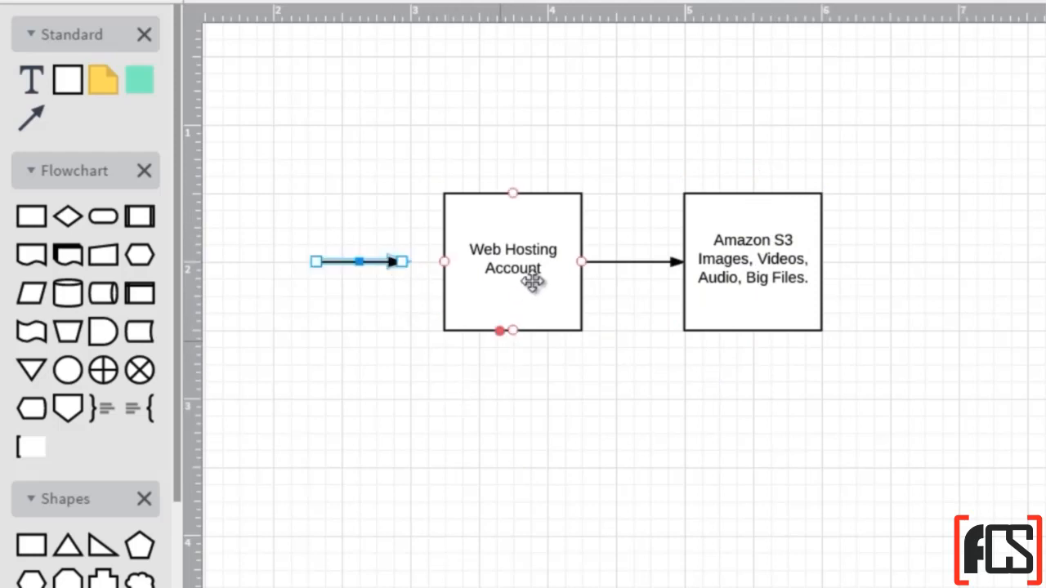
{"action": "left_click", "coordinate": [488, 302]}
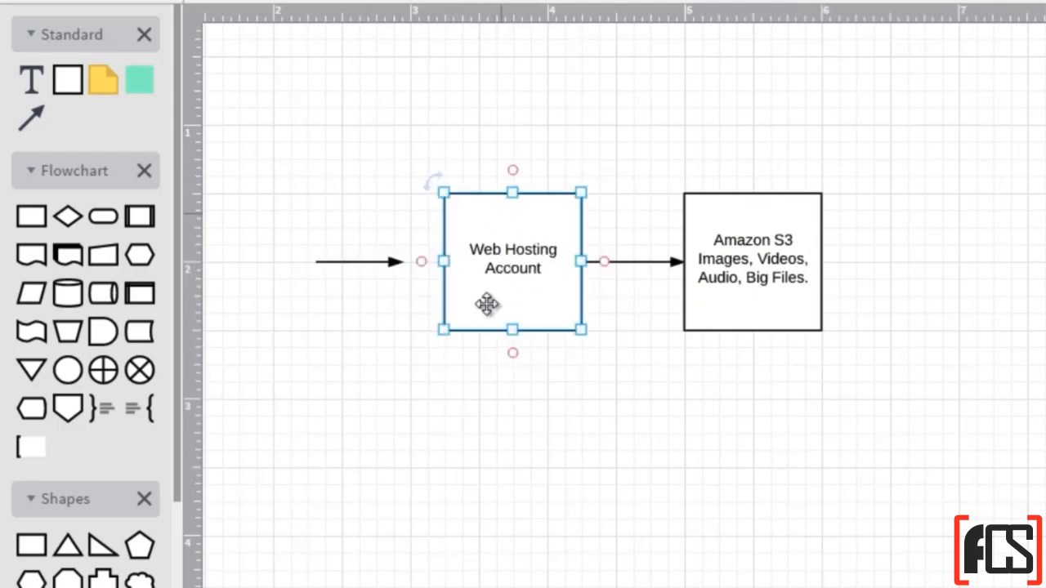
{"action": "left_click", "coordinate": [765, 282]}
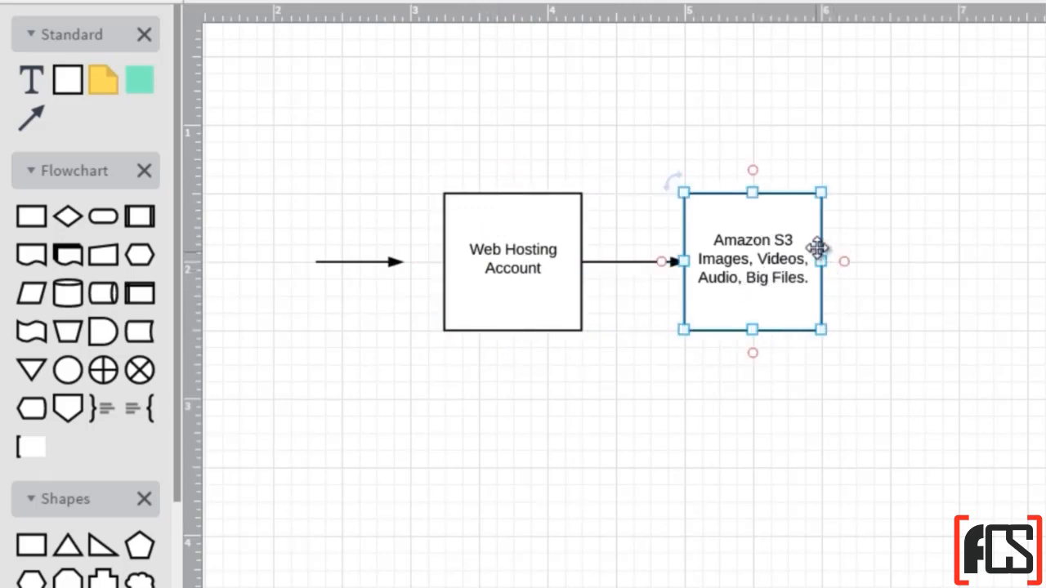
{"action": "left_click", "coordinate": [507, 279]}
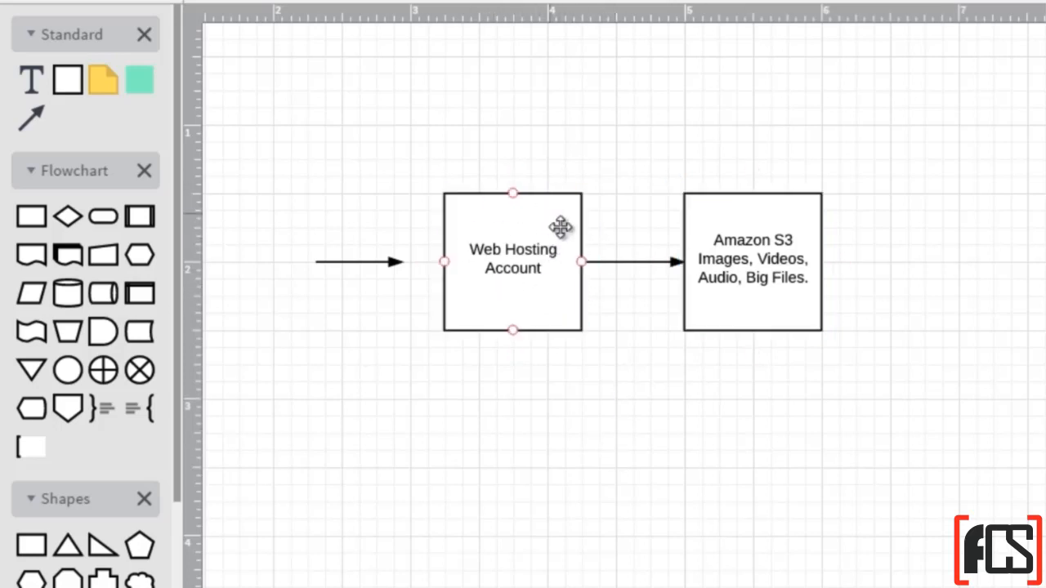
{"action": "left_click", "coordinate": [560, 225]}
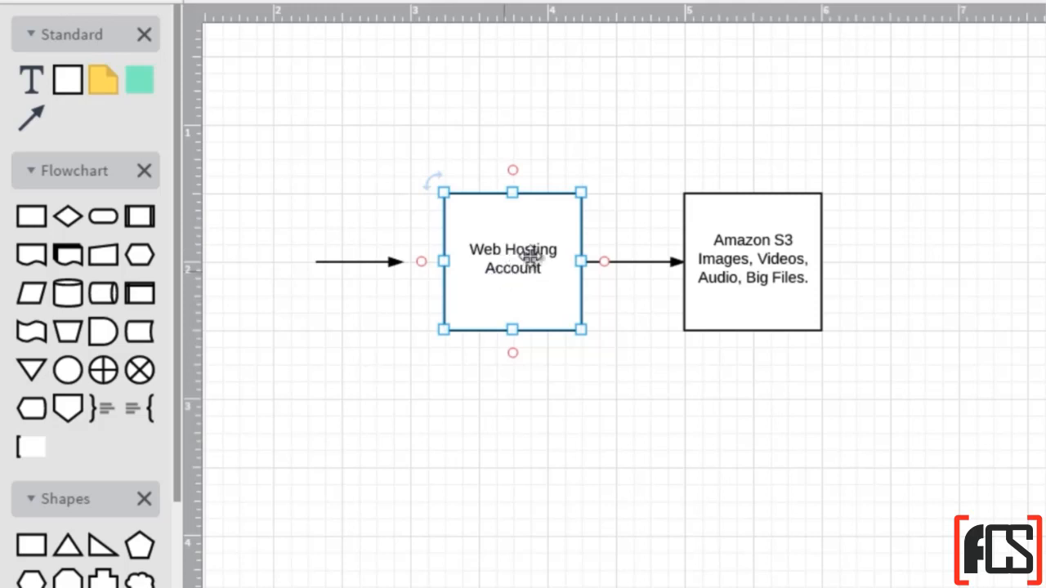
{"action": "left_click", "coordinate": [768, 283]}
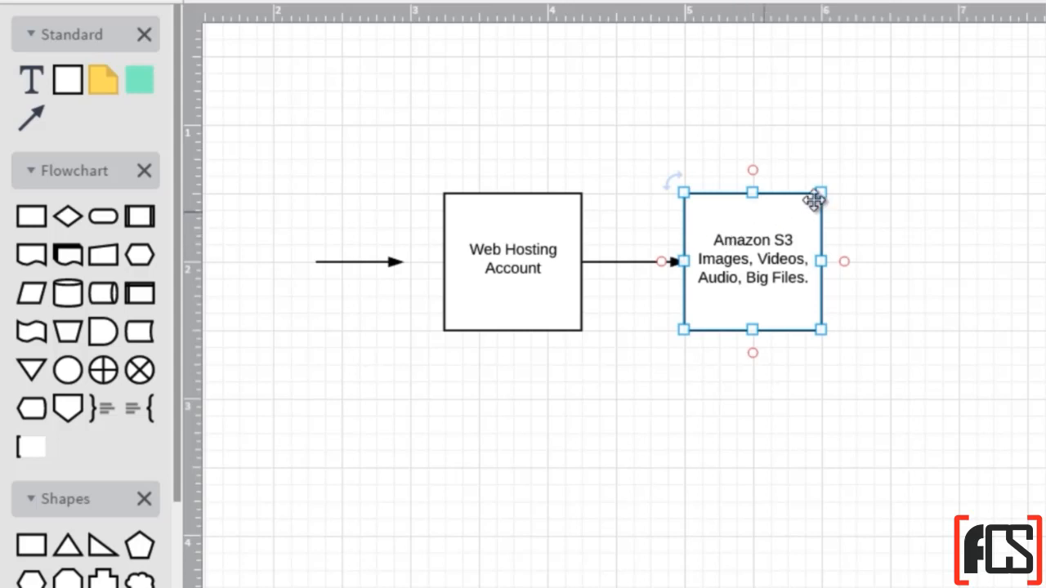
{"action": "left_click", "coordinate": [984, 259]}
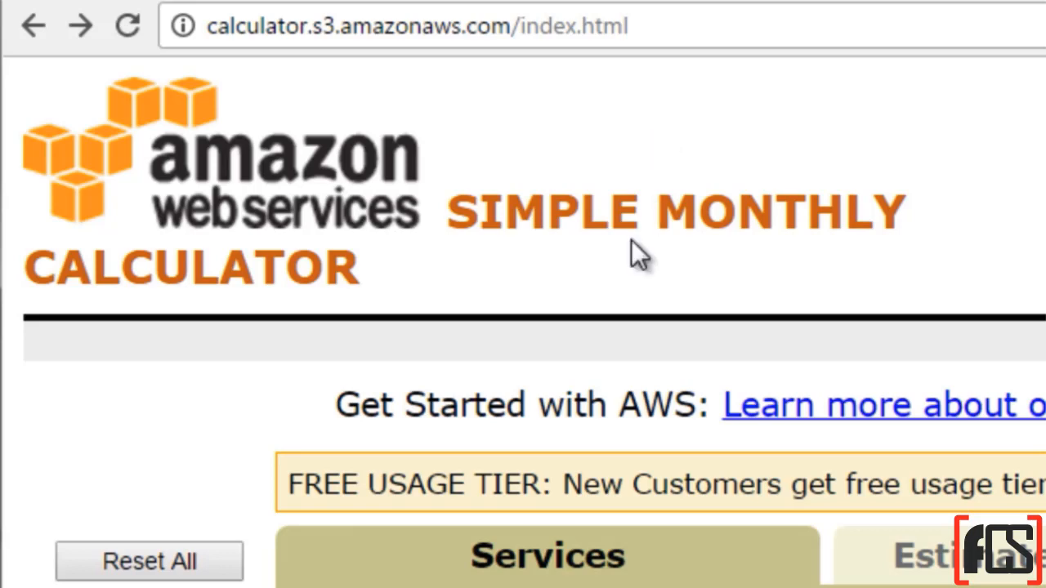
- In the AWS Simple Monthly Calculator, open the Amazon S3 service and choose the US-East / US Standard (Virginia) region
{"action": "scroll", "coordinate": [616, 279], "scroll_direction": "down", "scroll_amount": 4}
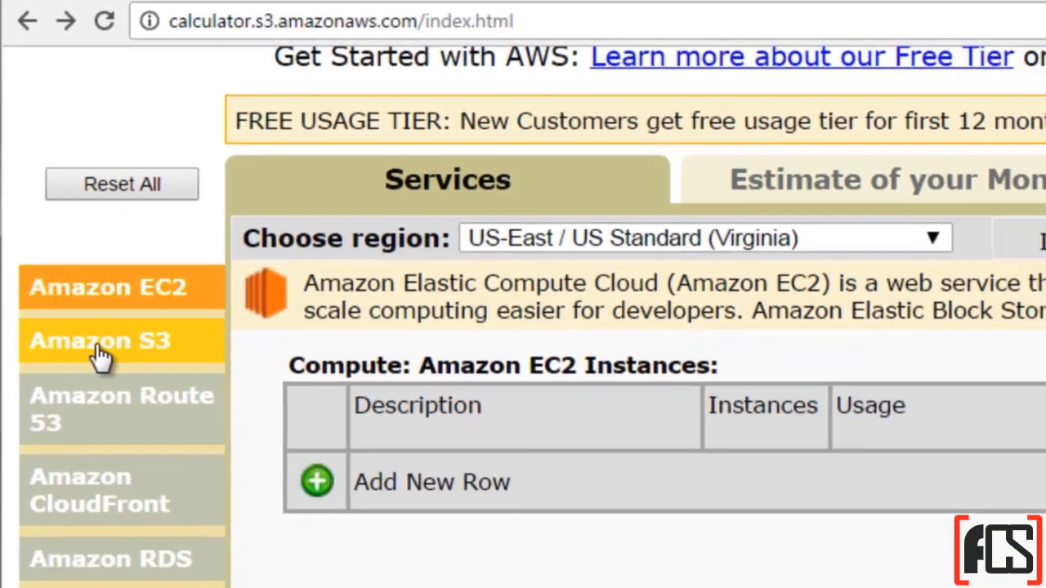
{"action": "left_click", "coordinate": [123, 437]}
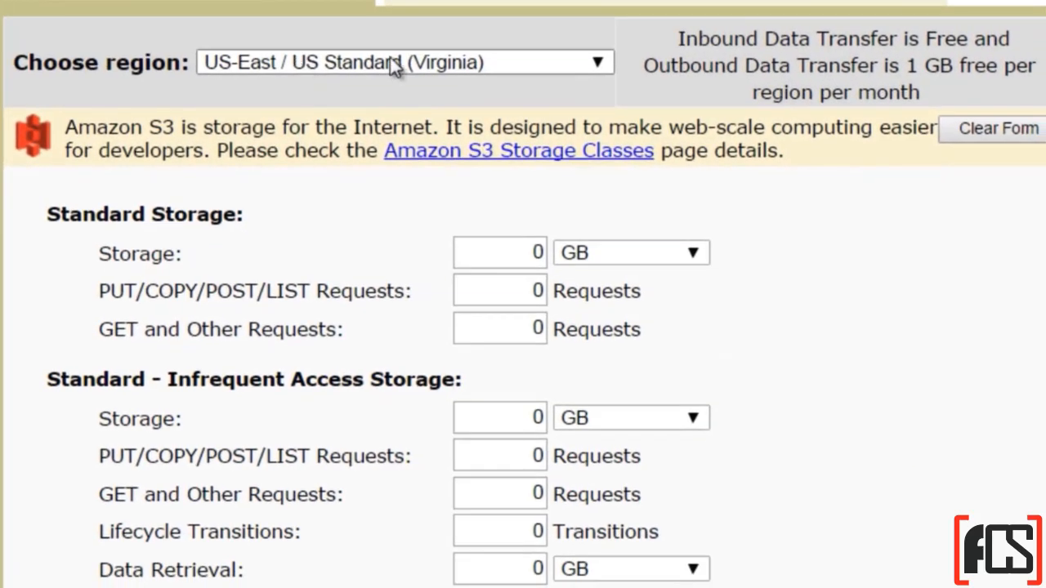
{"action": "left_click", "coordinate": [415, 87]}
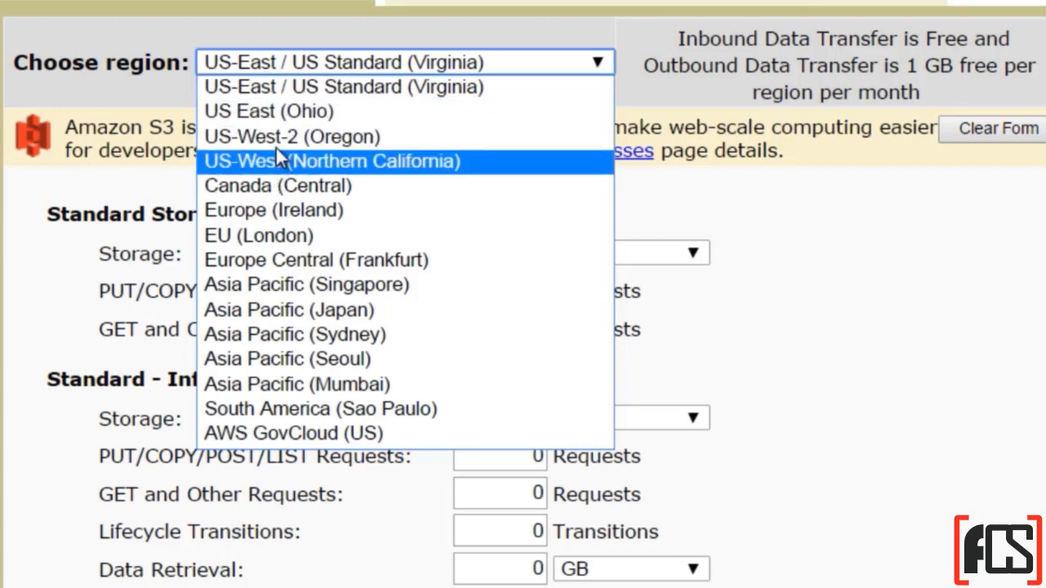
{"action": "left_click", "coordinate": [273, 93]}
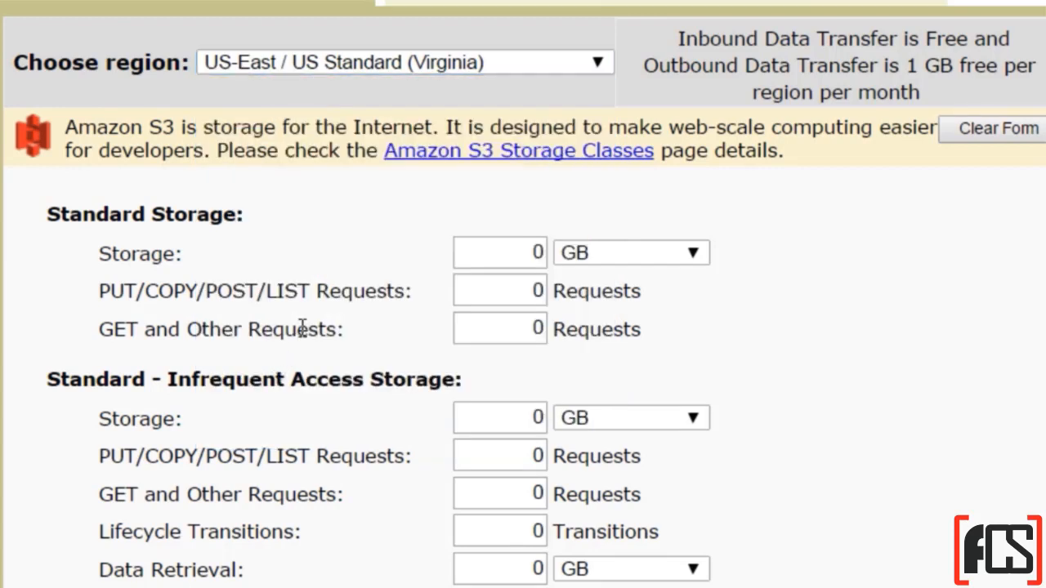
- Set the monthly storage amount under Standard Storage to 100 GB
{"action": "scroll", "coordinate": [356, 374], "scroll_direction": "down", "scroll_amount": 3}
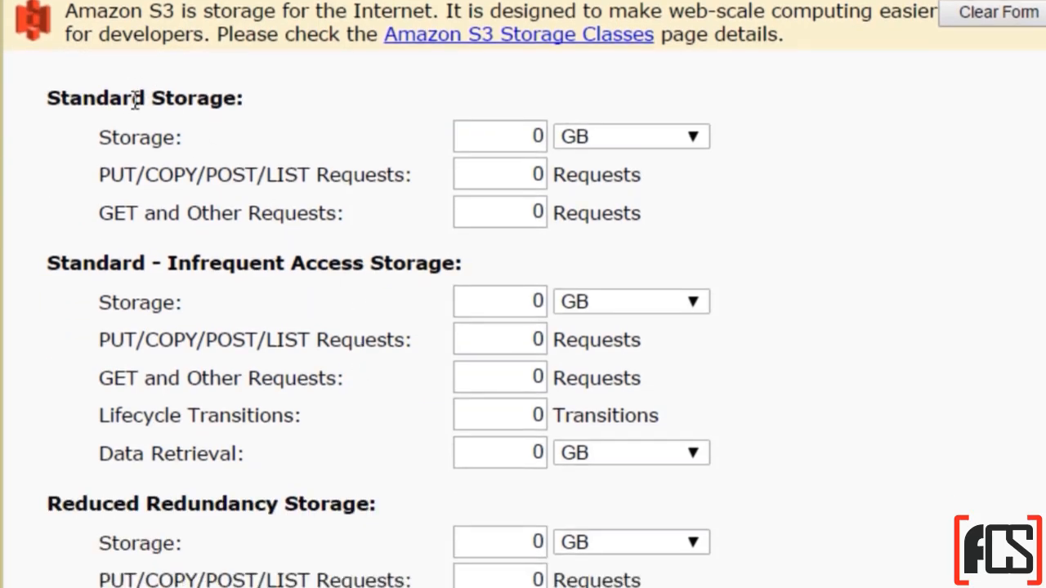
{"action": "scroll", "coordinate": [136, 98], "scroll_direction": "down", "scroll_amount": 3}
{"action": "scroll", "coordinate": [506, 17], "scroll_direction": "up", "scroll_amount": 1}
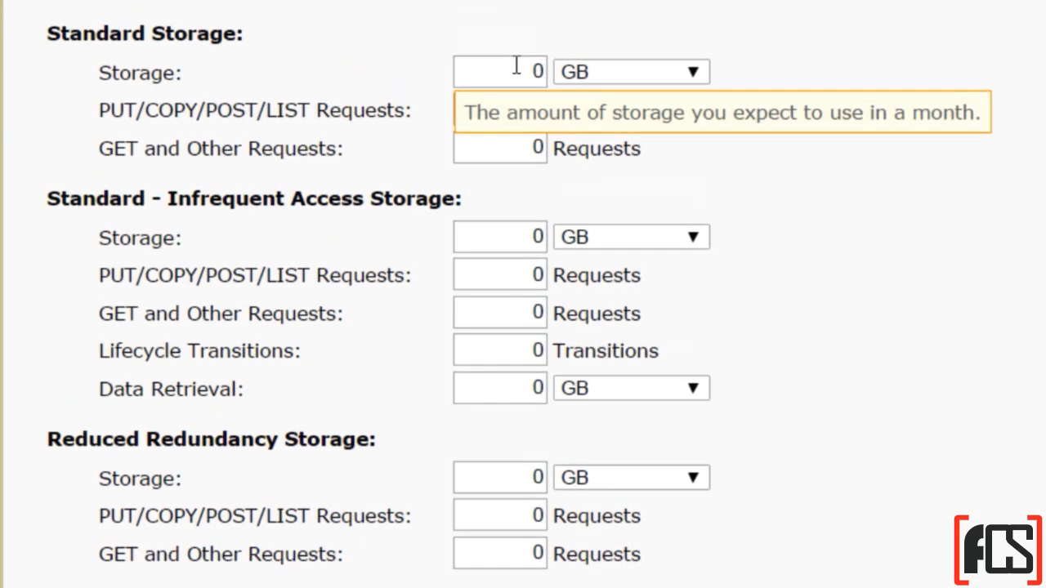
{"action": "left_click", "coordinate": [516, 67]}
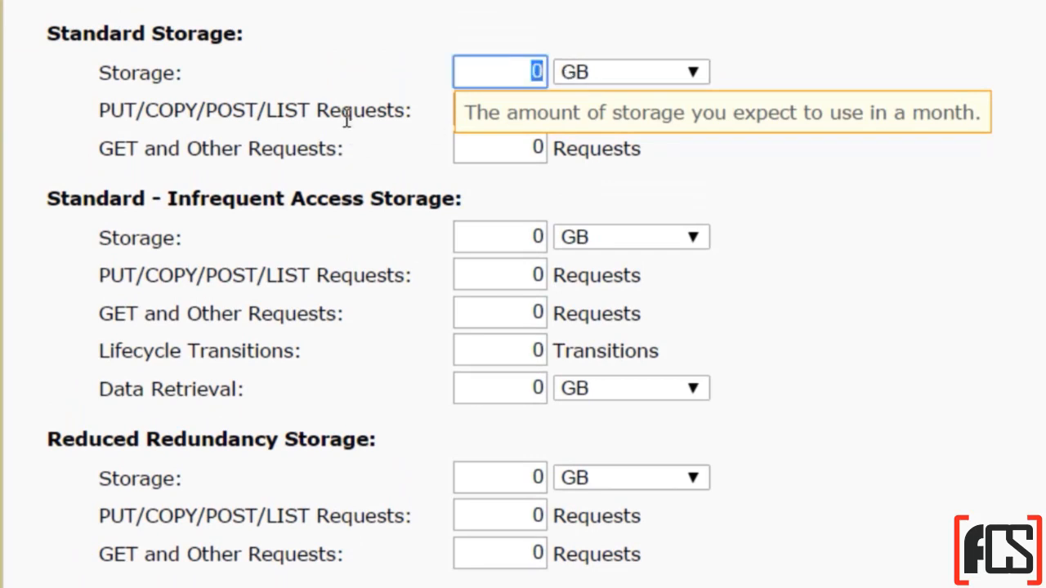
{"action": "left_click", "coordinate": [928, 185]}
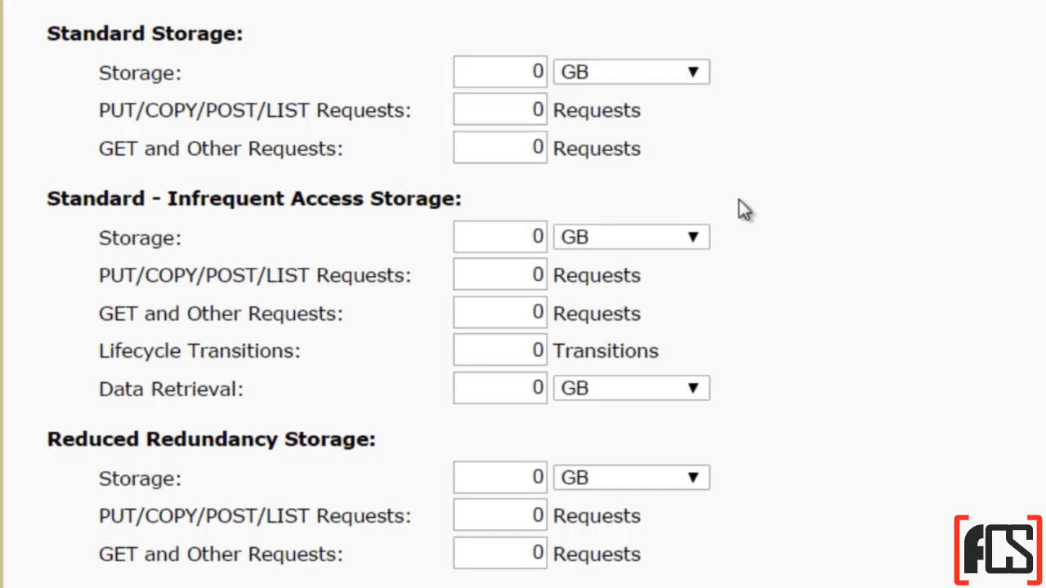
{"action": "left_click", "coordinate": [523, 72]}
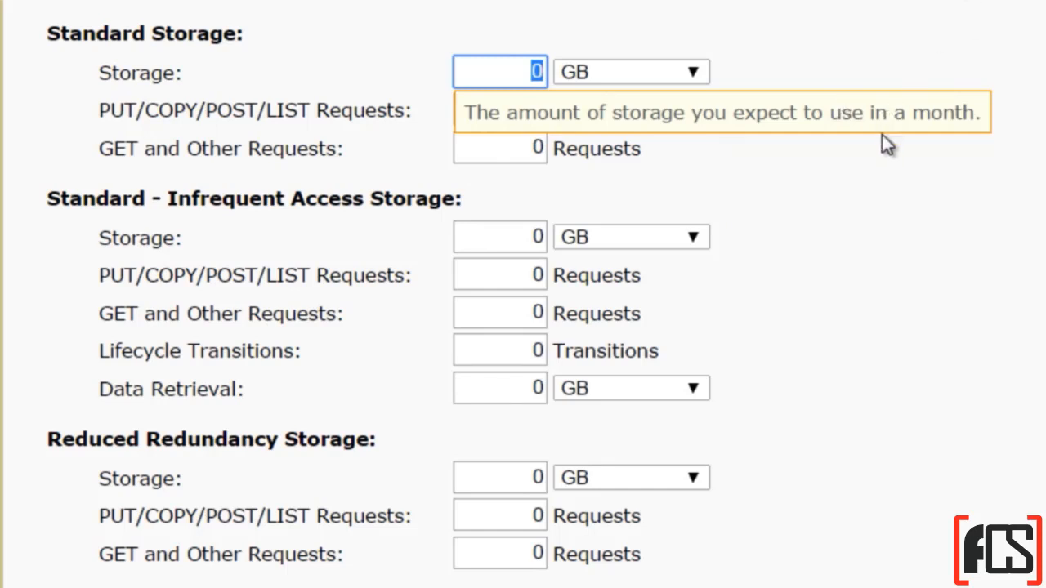
{"action": "type", "text": "100"}
{"action": "left_click", "coordinate": [913, 90]}
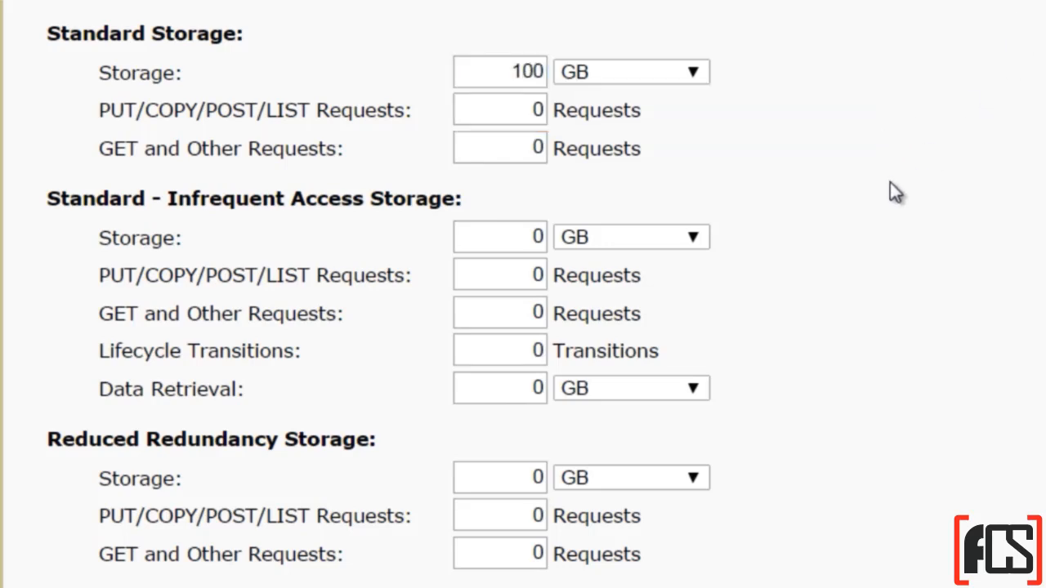
- Check the estimated monthly bill for the entered Standard Storage amount
{"action": "scroll", "coordinate": [890, 187], "scroll_direction": "up", "scroll_amount": 2}
{"action": "scroll", "coordinate": [844, 224], "scroll_direction": "down", "scroll_amount": 2}
{"action": "scroll", "coordinate": [783, 85], "scroll_direction": "up", "scroll_amount": 3}
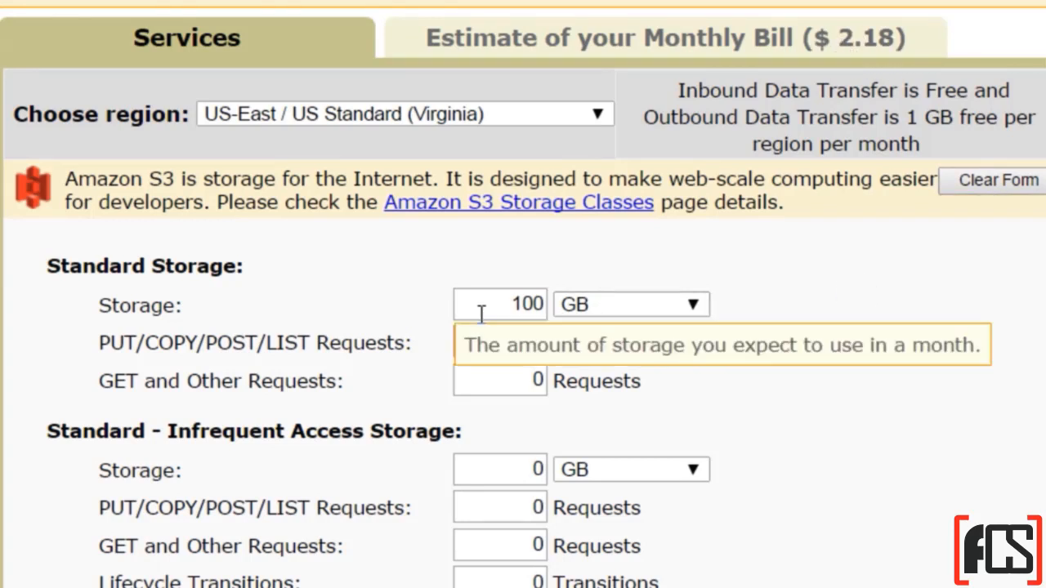
- Set the monthly storage amount under Standard Storage to 500 GB
{"action": "left_click_drag", "start_coordinate": [480, 305], "coordinate": [550, 303]}
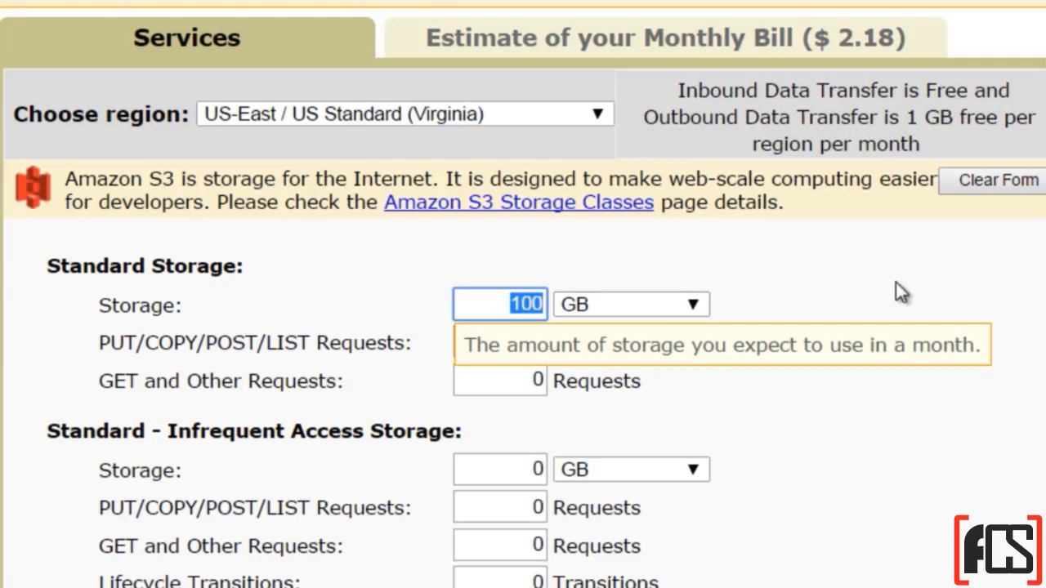
{"action": "type", "text": "500"}
{"action": "scroll", "coordinate": [919, 347], "scroll_direction": "down", "scroll_amount": 8}
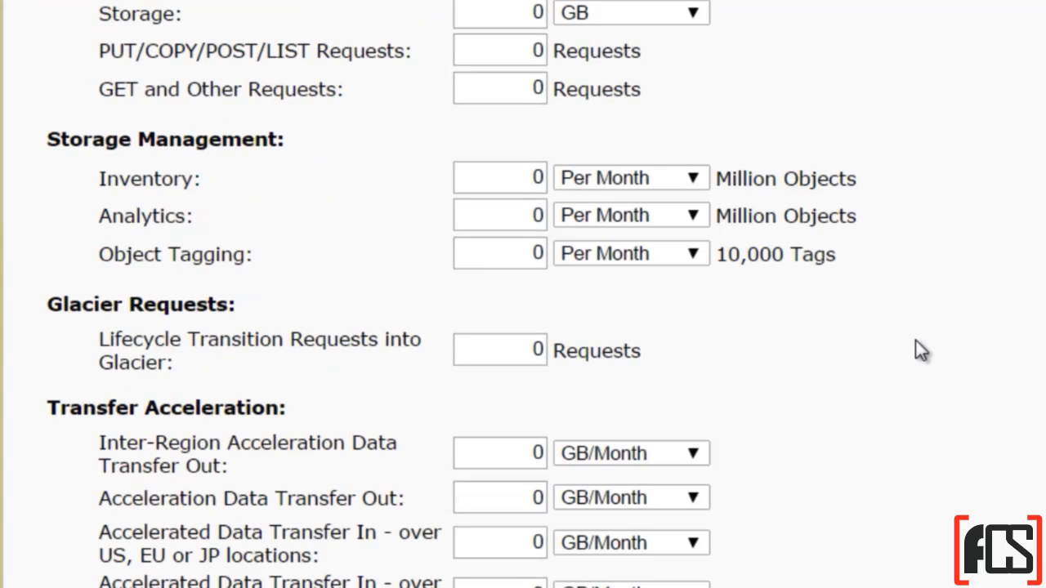
- Under Data Transfer, set both Data Transfer Out and Data Transfer In to 500 GB/Month
{"action": "scroll", "coordinate": [915, 342], "scroll_direction": "down", "scroll_amount": 5}
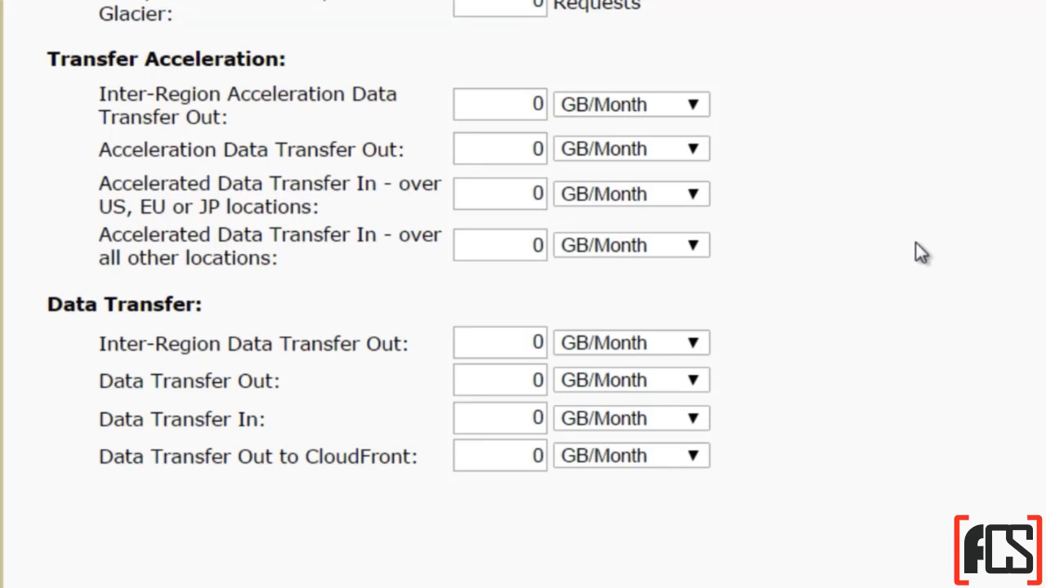
{"action": "left_click", "coordinate": [468, 347]}
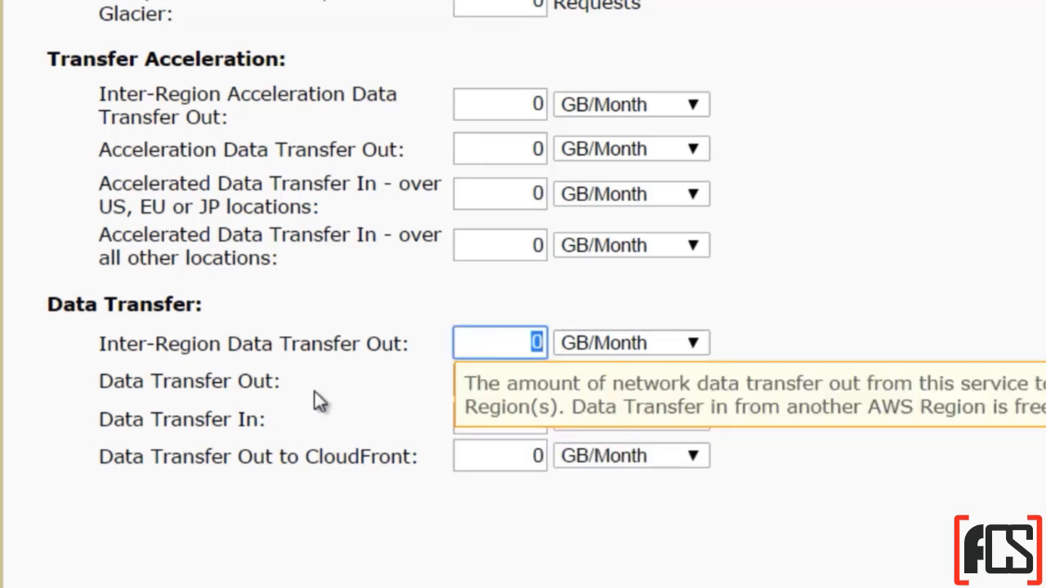
{"action": "left_click", "coordinate": [605, 531]}
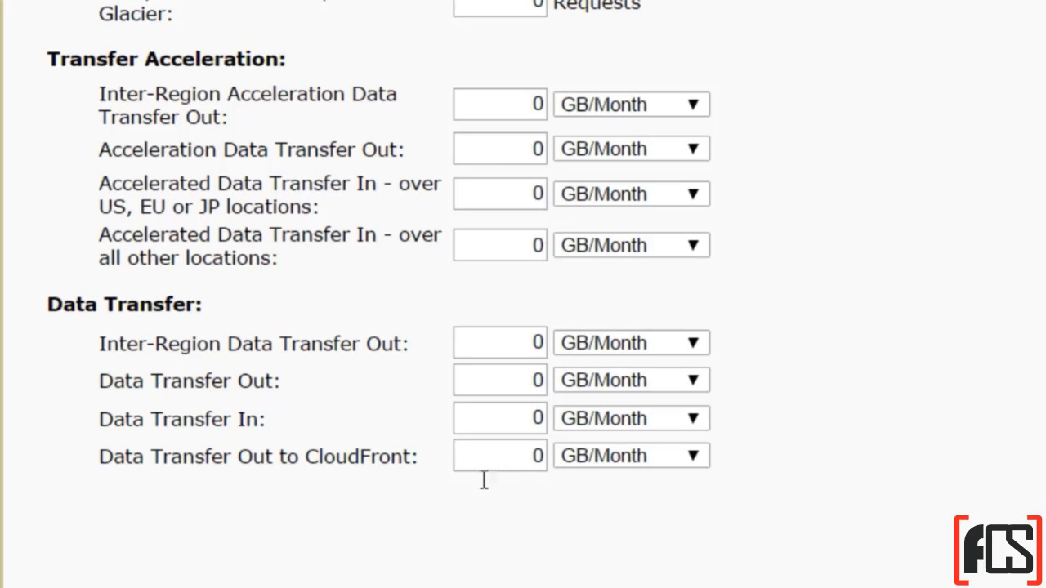
{"action": "left_click_drag", "start_coordinate": [97, 379], "coordinate": [306, 422]}
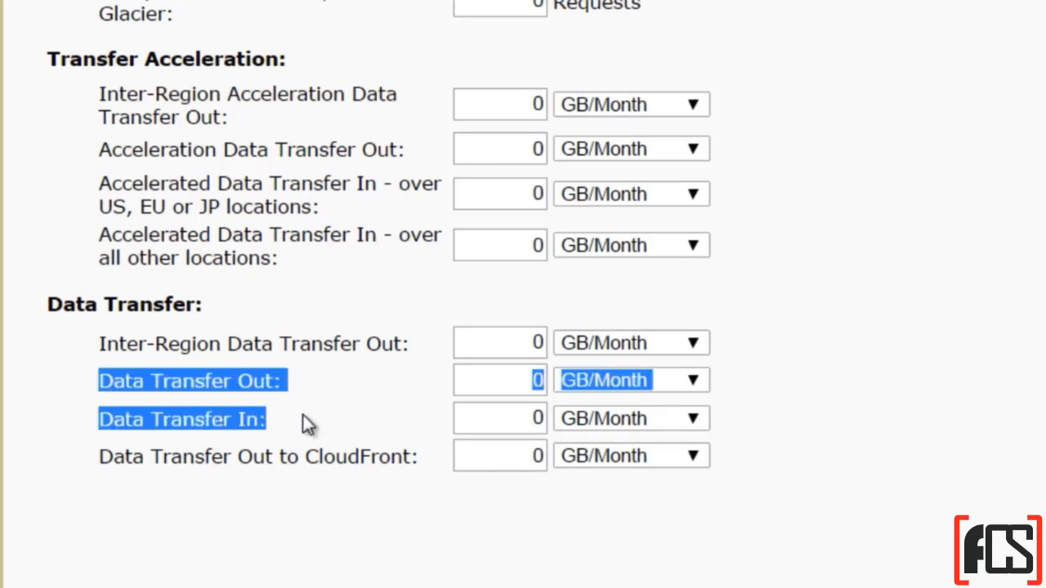
{"action": "left_click", "coordinate": [763, 379]}
{"action": "mouse_move", "coordinate": [484, 419]}
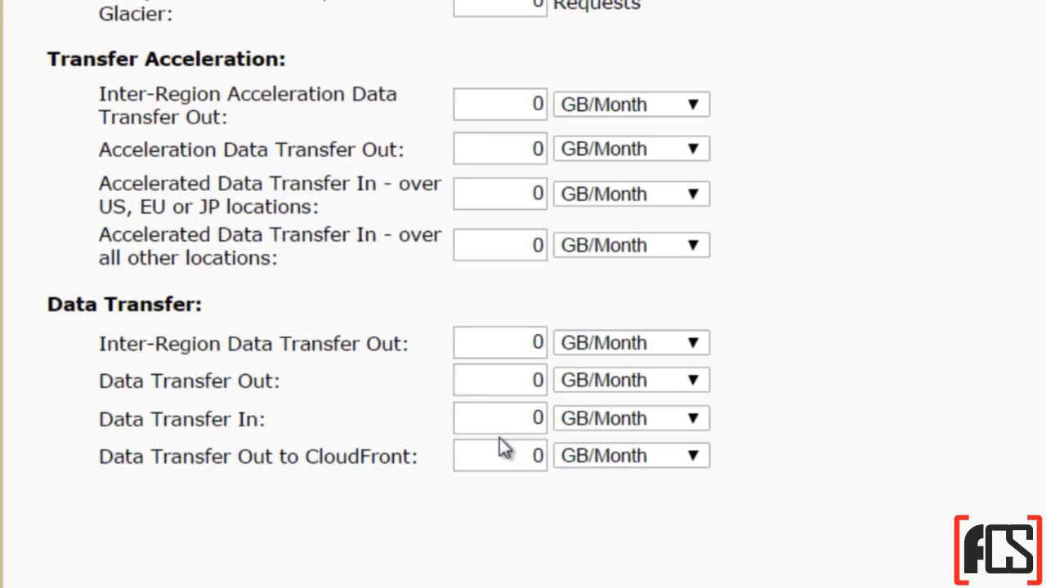
{"action": "left_click", "coordinate": [497, 382]}
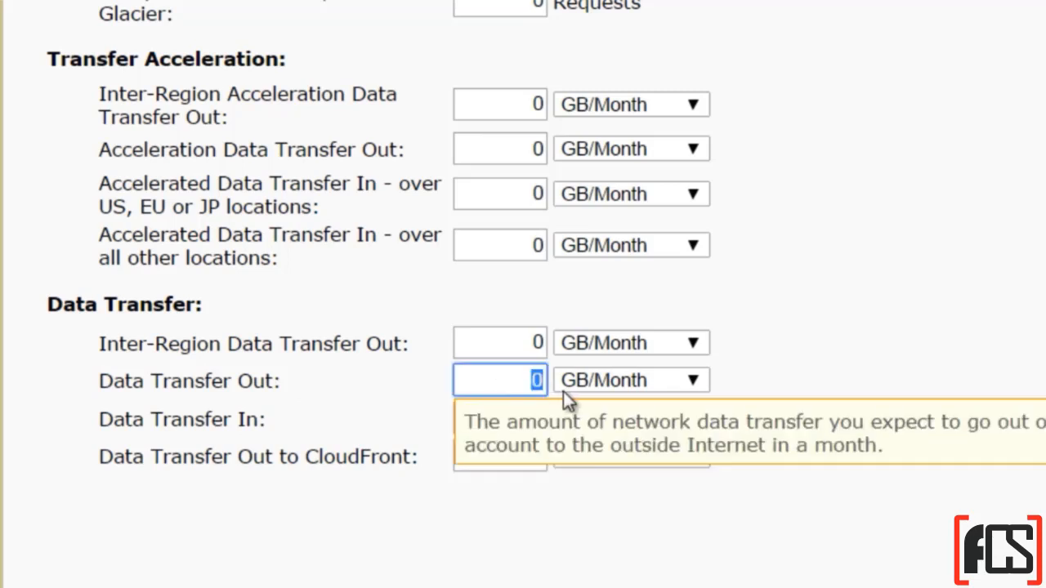
{"action": "type", "text": "500"}
{"action": "key", "text": "ctrl+a"}
{"action": "left_click", "coordinate": [497, 412]}
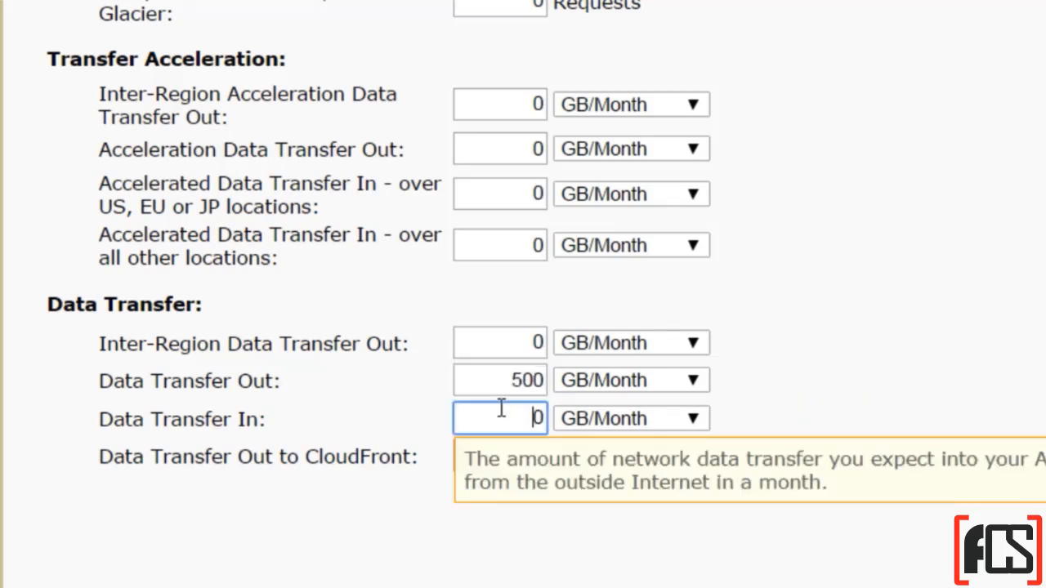
{"action": "type", "text": "500"}
{"action": "left_click", "coordinate": [859, 351]}
- Check the estimated monthly bill with storage and both data transfer amounts entered
{"action": "scroll", "coordinate": [864, 360], "scroll_direction": "up", "scroll_amount": 15}
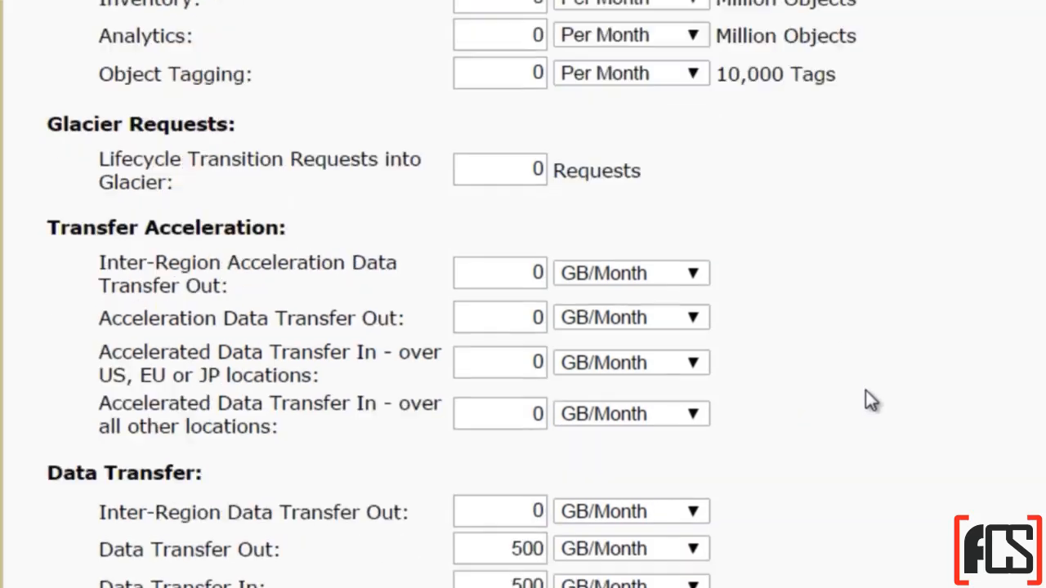
{"action": "scroll", "coordinate": [867, 392], "scroll_direction": "down", "scroll_amount": 3}
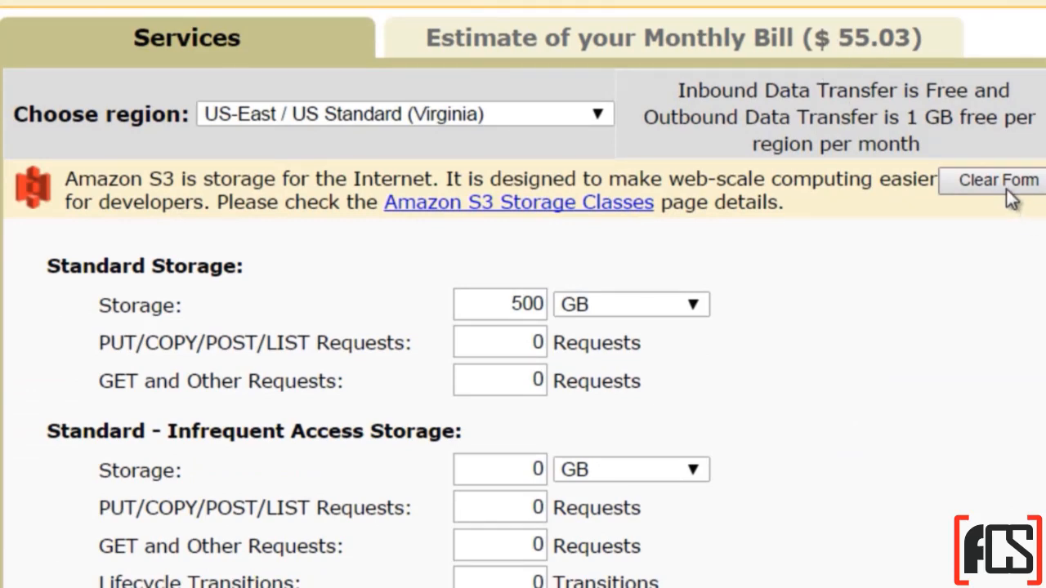
{"action": "scroll", "coordinate": [925, 392], "scroll_direction": "down", "scroll_amount": 10}
{"action": "scroll", "coordinate": [931, 401], "scroll_direction": "down", "scroll_amount": 2}
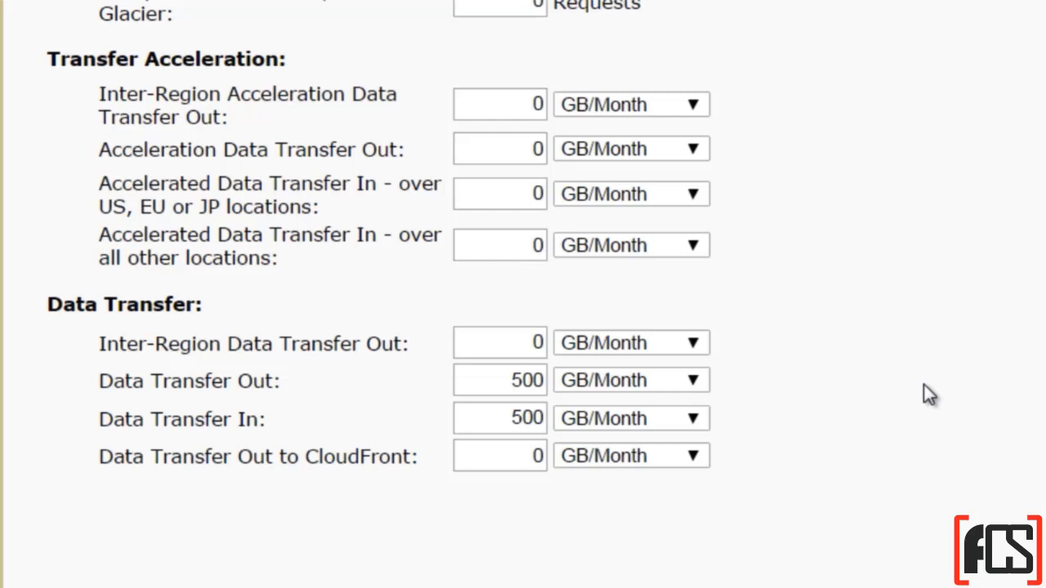
- Change both Data Transfer Out and Data Transfer In to 300 GB/Month
{"action": "scroll", "coordinate": [928, 394], "scroll_direction": "up", "scroll_amount": 2}
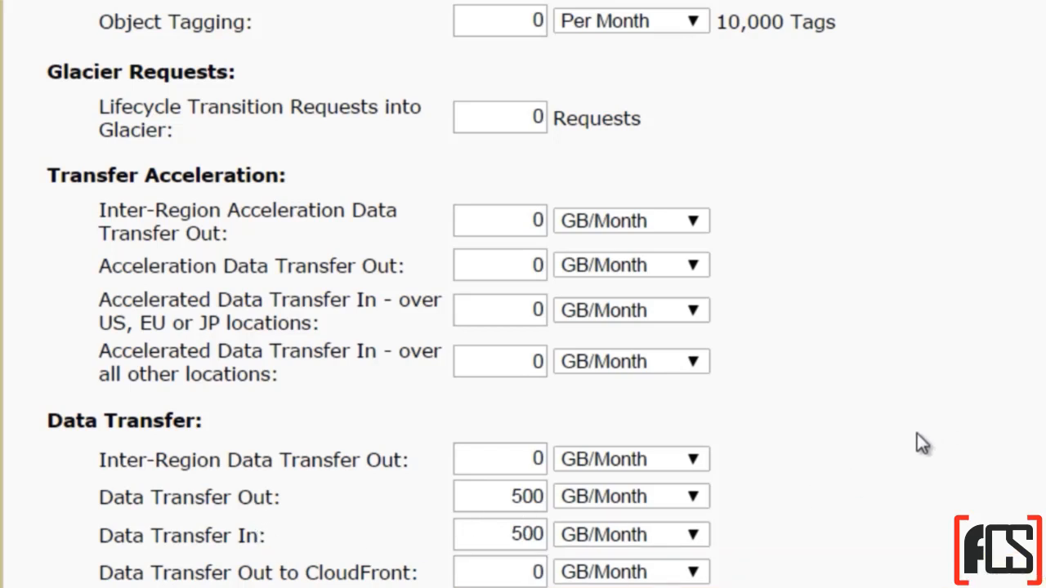
{"action": "left_click_drag", "start_coordinate": [490, 497], "coordinate": [546, 497]}
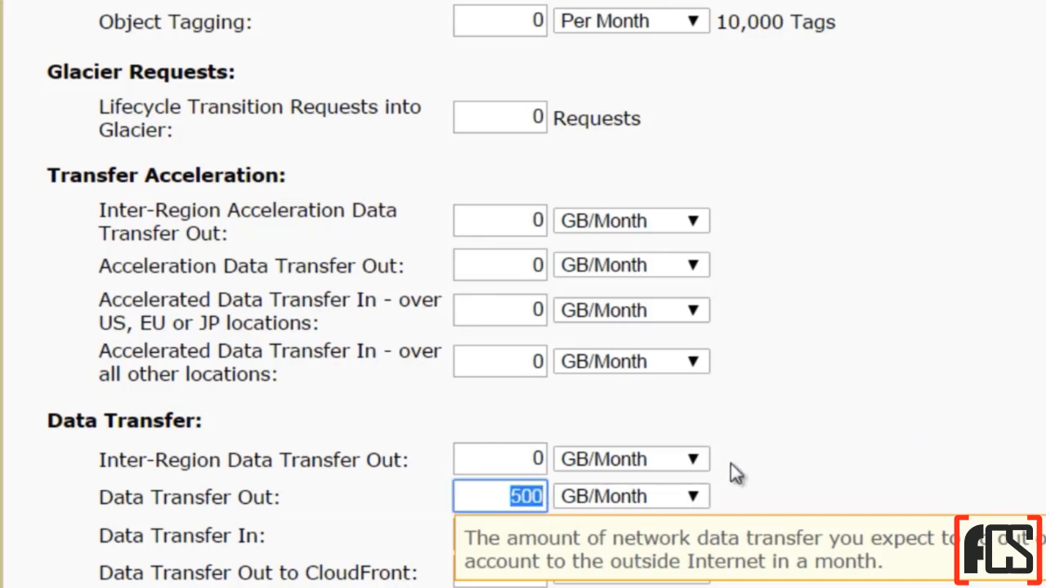
{"action": "type", "text": "300"}
{"action": "key", "text": "Tab"}
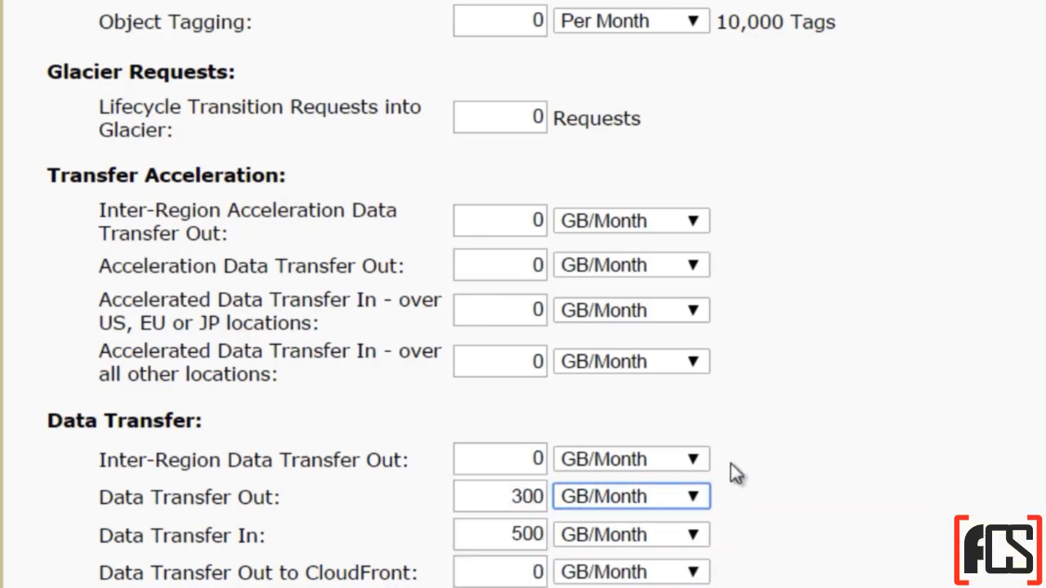
{"action": "double_click", "coordinate": [537, 533]}
{"action": "type", "text": "300"}
- Check the estimated monthly bill for the changed data transfer amounts
{"action": "scroll", "coordinate": [921, 434], "scroll_direction": "up", "scroll_amount": 4}
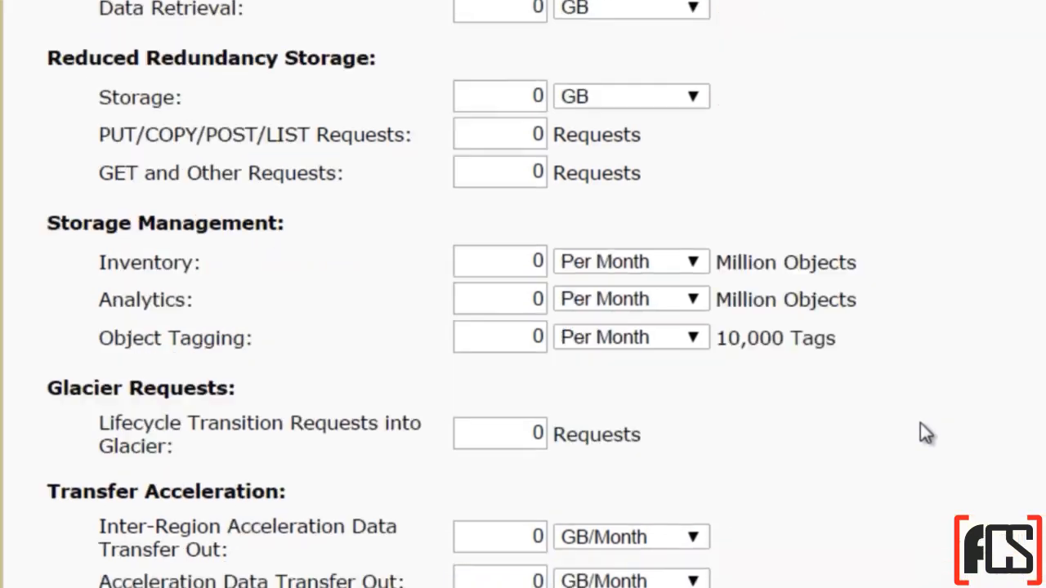
{"action": "scroll", "coordinate": [922, 429], "scroll_direction": "up", "scroll_amount": 9}
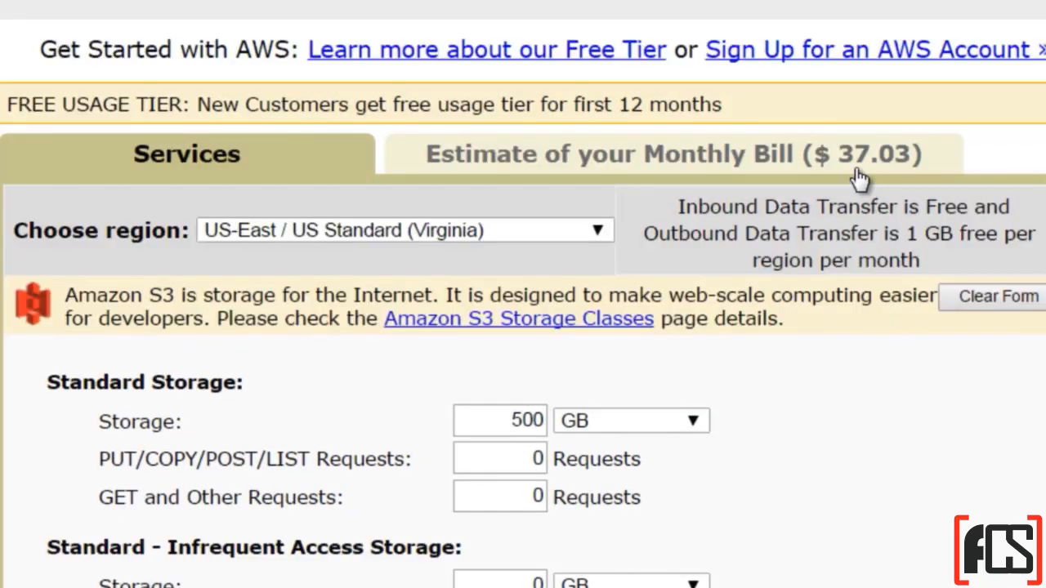
{"action": "scroll", "coordinate": [921, 500], "scroll_direction": "down", "scroll_amount": 5}
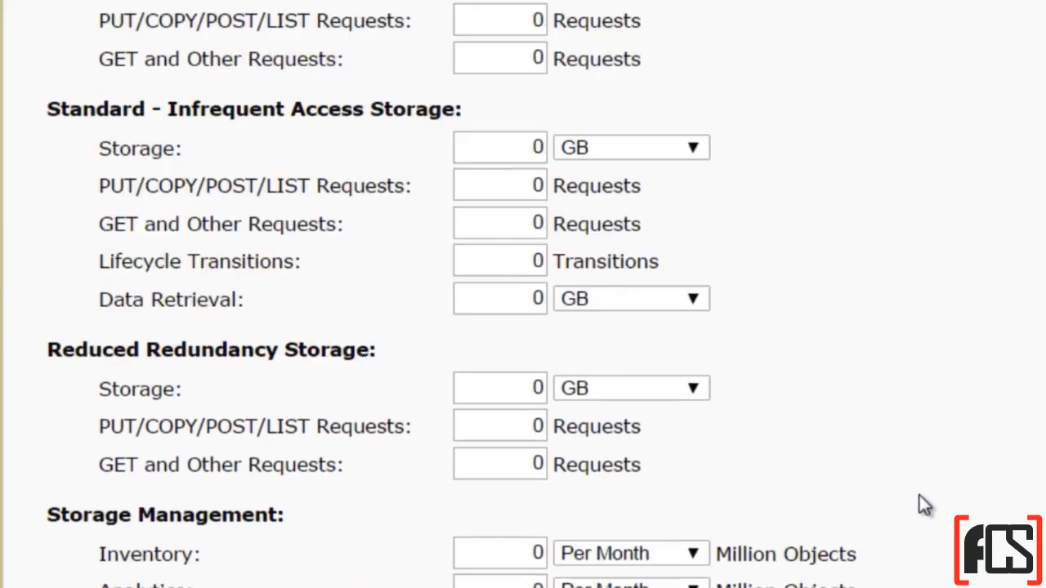
{"action": "scroll", "coordinate": [919, 495], "scroll_direction": "down", "scroll_amount": 6}
- Set the monthly storage amount under Standard Storage back to 100 GB
{"action": "scroll", "coordinate": [919, 495], "scroll_direction": "up", "scroll_amount": 7}
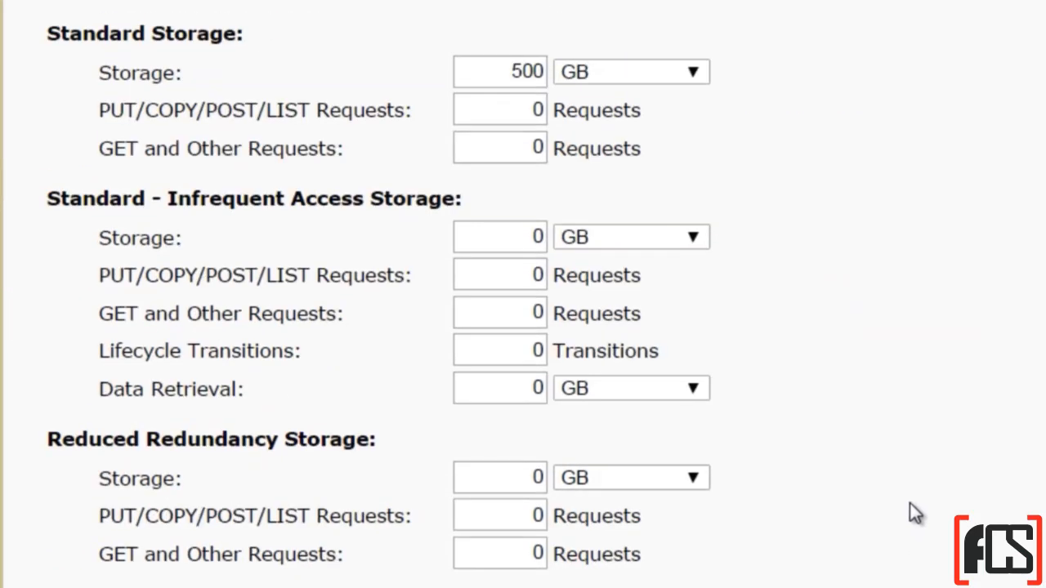
{"action": "double_click", "coordinate": [522, 72]}
{"action": "type", "text": "100"}
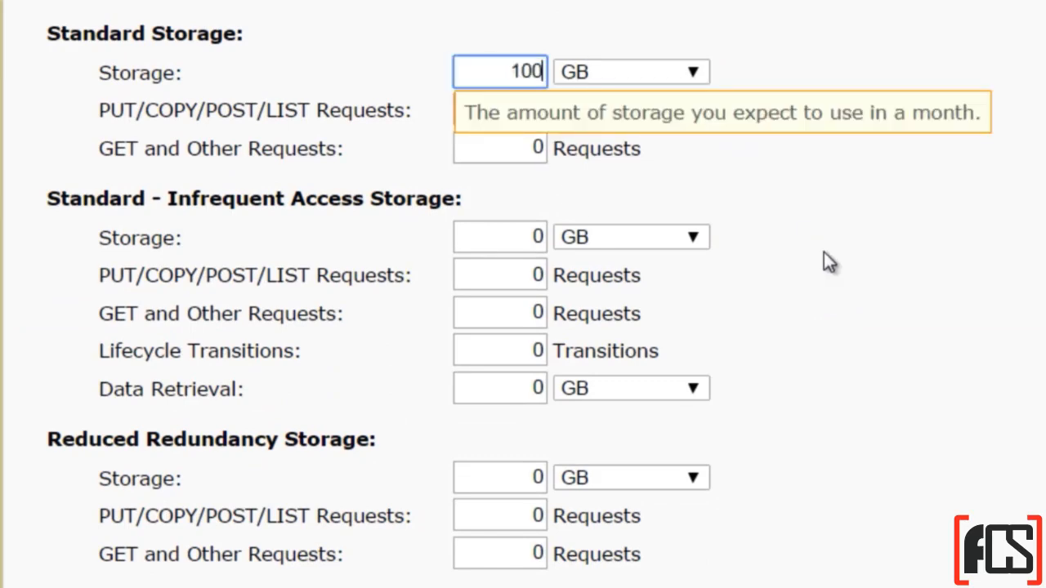
{"action": "left_click", "coordinate": [822, 252]}
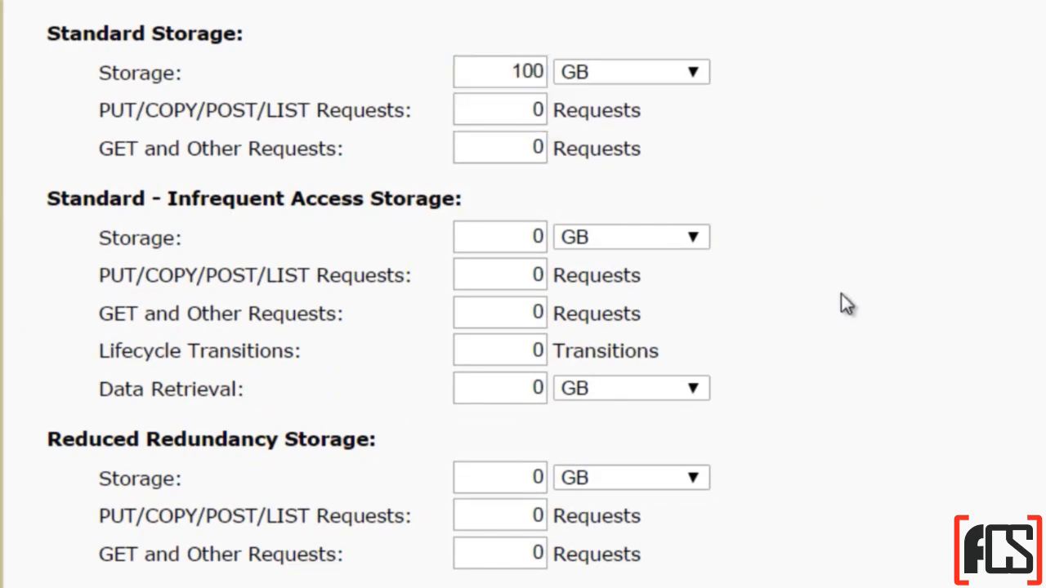
- Review the data transfer amounts and check the estimated monthly bill for the reduced Standard Storage amount
{"action": "scroll", "coordinate": [842, 302], "scroll_direction": "down", "scroll_amount": 8}
{"action": "left_click", "coordinate": [524, 368]}
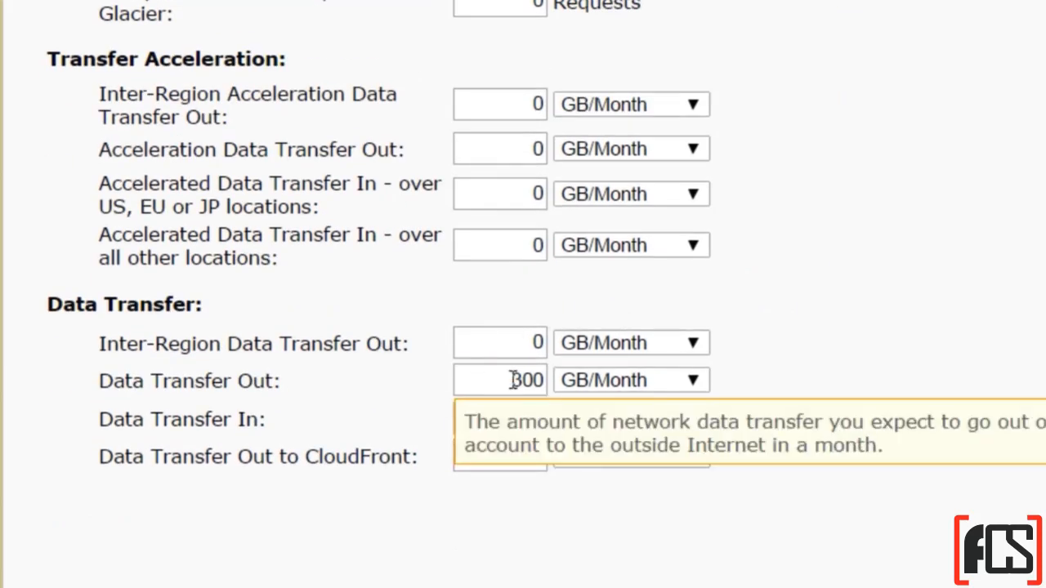
{"action": "left_click_drag", "start_coordinate": [513, 378], "coordinate": [551, 384]}
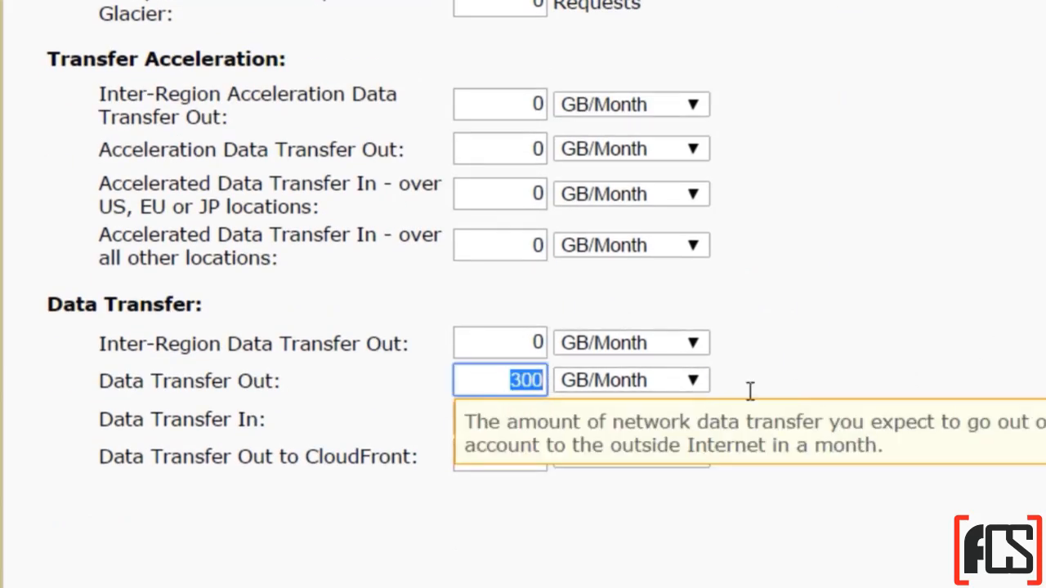
{"action": "left_click", "coordinate": [775, 415]}
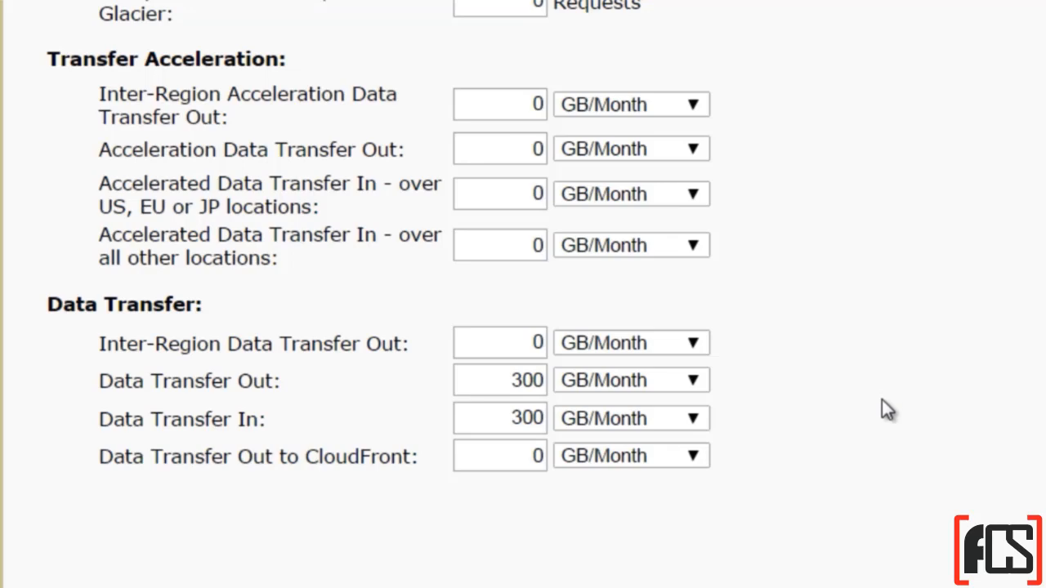
{"action": "scroll", "coordinate": [883, 396], "scroll_direction": "up", "scroll_amount": 20}
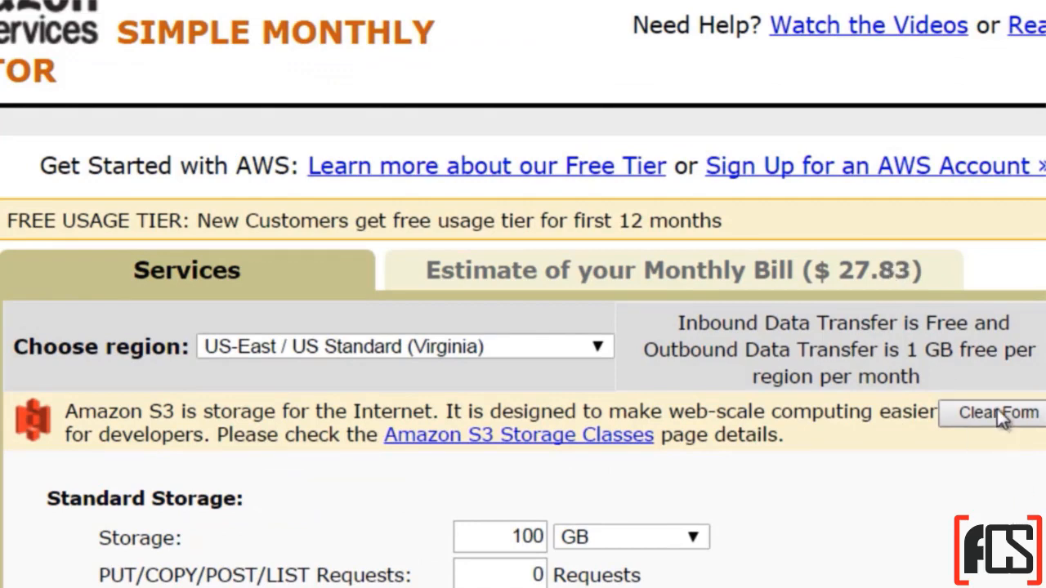
{"action": "scroll", "coordinate": [964, 527], "scroll_direction": "down", "scroll_amount": 15}
{"action": "scroll", "coordinate": [939, 515], "scroll_direction": "down", "scroll_amount": 2}
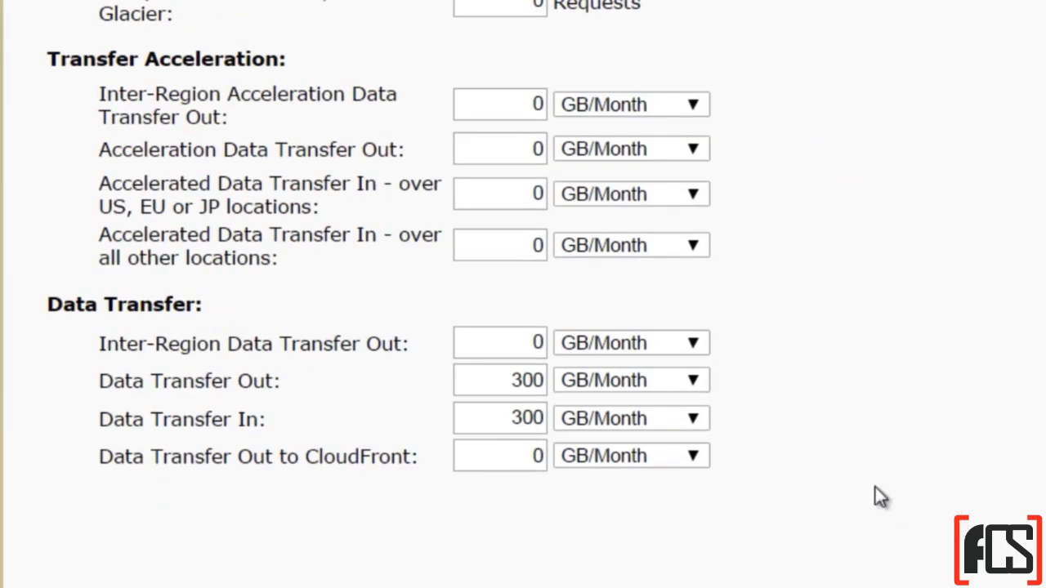
- Set both Data Transfer Out and Data Transfer In to 150 GB/Month
{"action": "left_click_drag", "start_coordinate": [508, 381], "coordinate": [606, 384]}
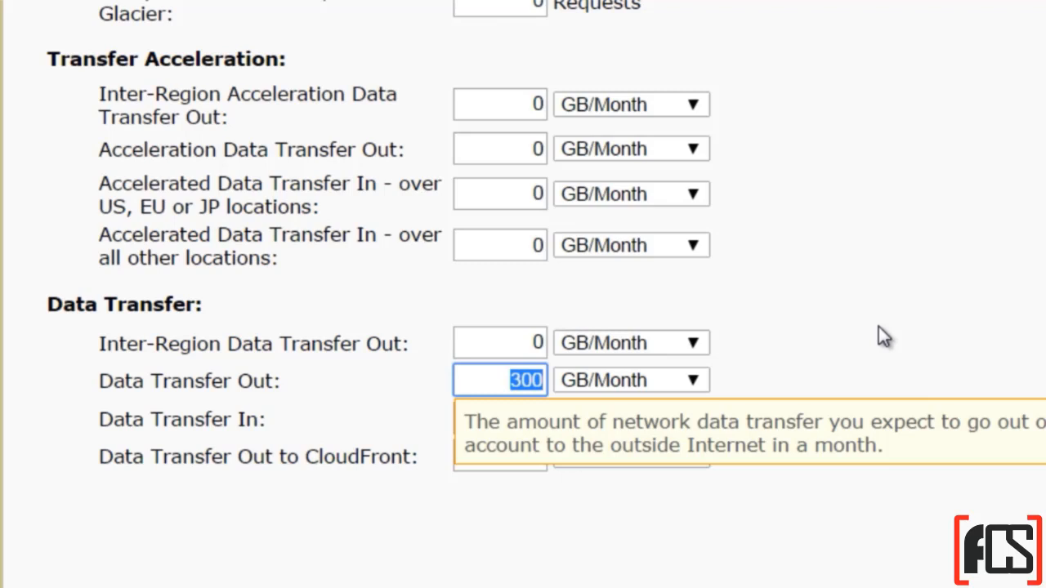
{"action": "type", "text": "150"}
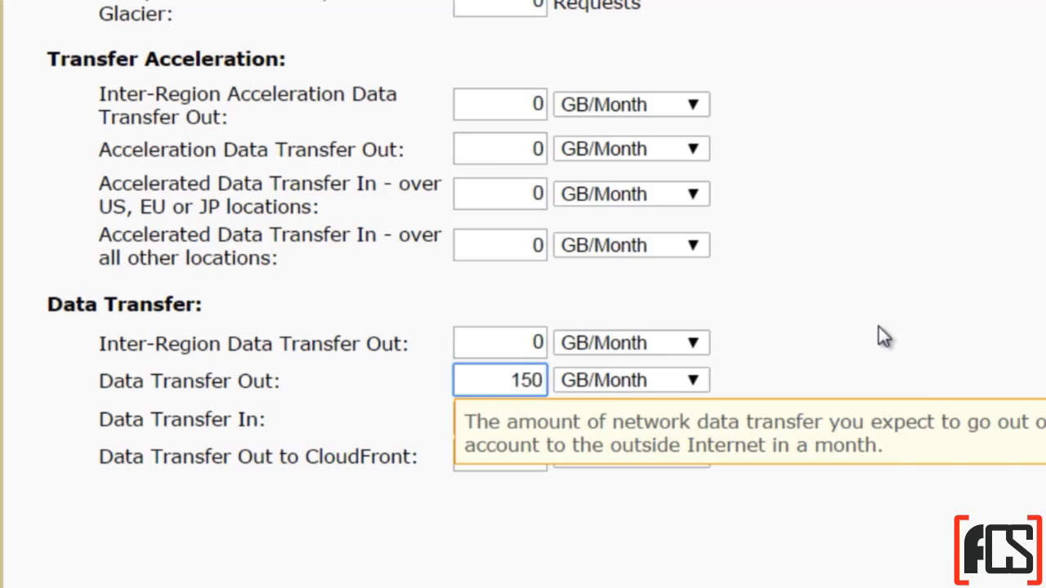
{"action": "key", "text": "ctrl+a"}
{"action": "key", "text": "Tab"}
{"action": "key", "text": "Tab"}
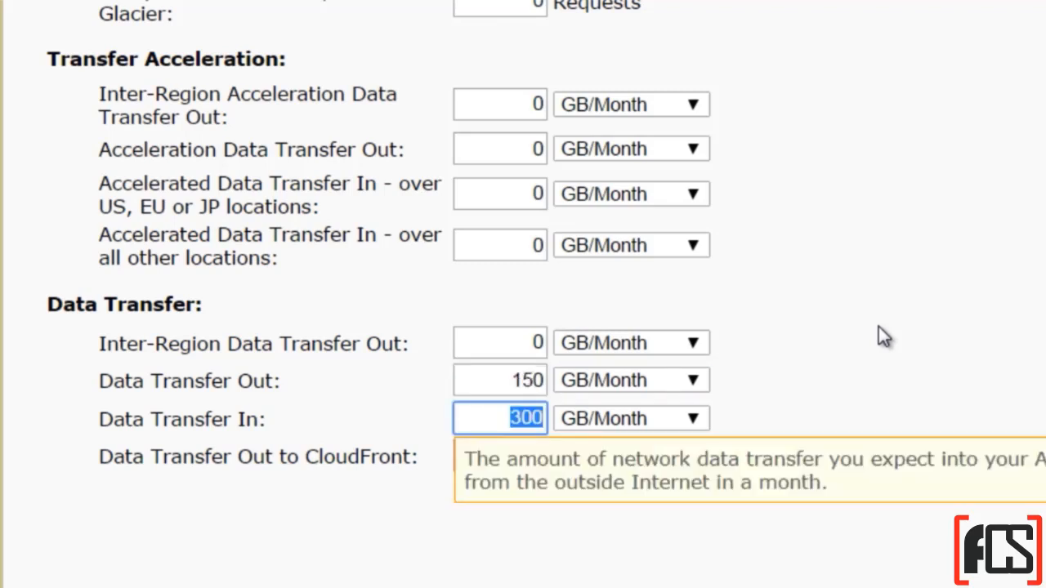
{"action": "type", "text": "150"}
- Open the monthly bill estimate and review its cost breakdown by service and the total monthly payment
{"action": "scroll", "coordinate": [878, 326], "scroll_direction": "up", "scroll_amount": 3}
{"action": "scroll", "coordinate": [878, 325], "scroll_direction": "up", "scroll_amount": 20}
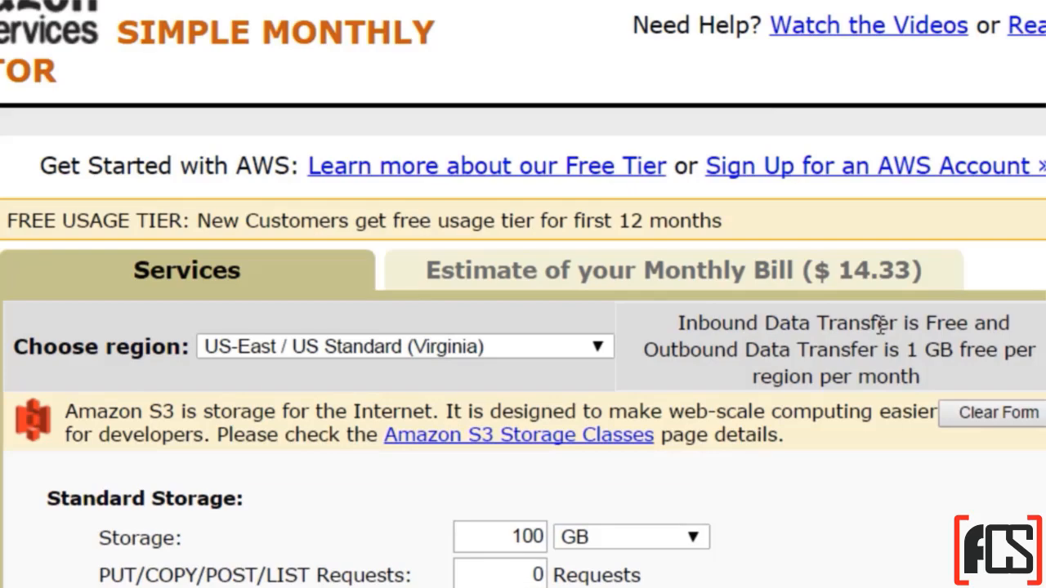
{"action": "scroll", "coordinate": [878, 325], "scroll_direction": "down", "scroll_amount": 1}
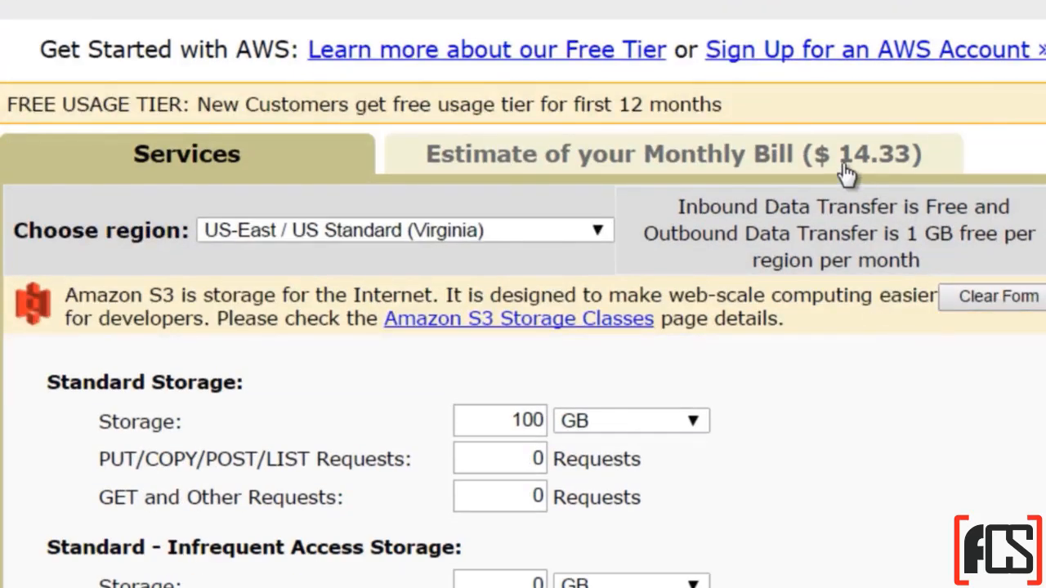
{"action": "left_click", "coordinate": [738, 156]}
{"action": "scroll", "coordinate": [823, 459], "scroll_direction": "down", "scroll_amount": 5}
{"action": "scroll", "coordinate": [824, 457], "scroll_direction": "up", "scroll_amount": 2}
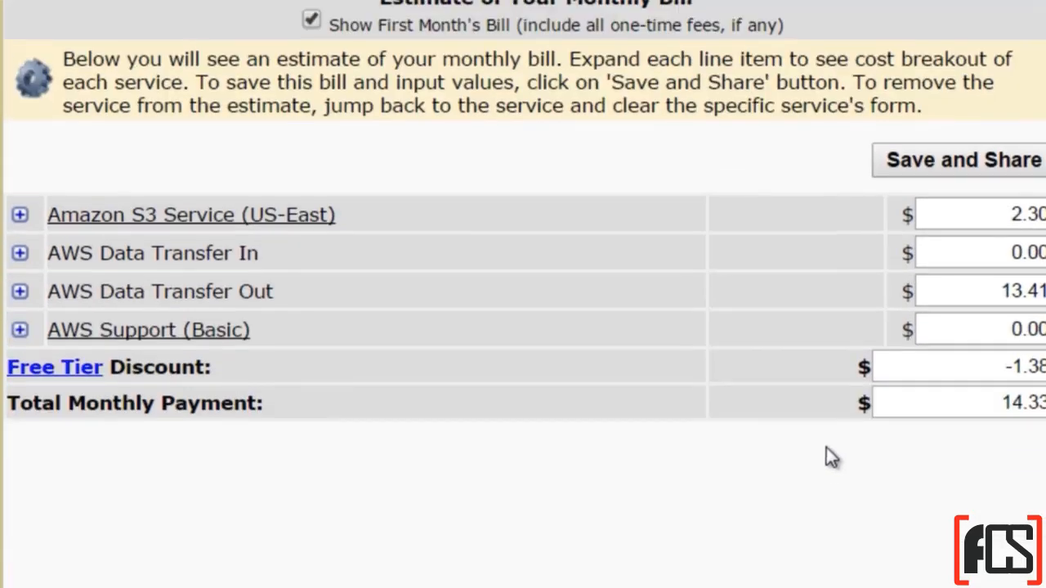
- Work out the approximate yearly cost by multiplying 15 by 12 in the Windows Calculator, and close the calculator
{"action": "key", "text": "super"}
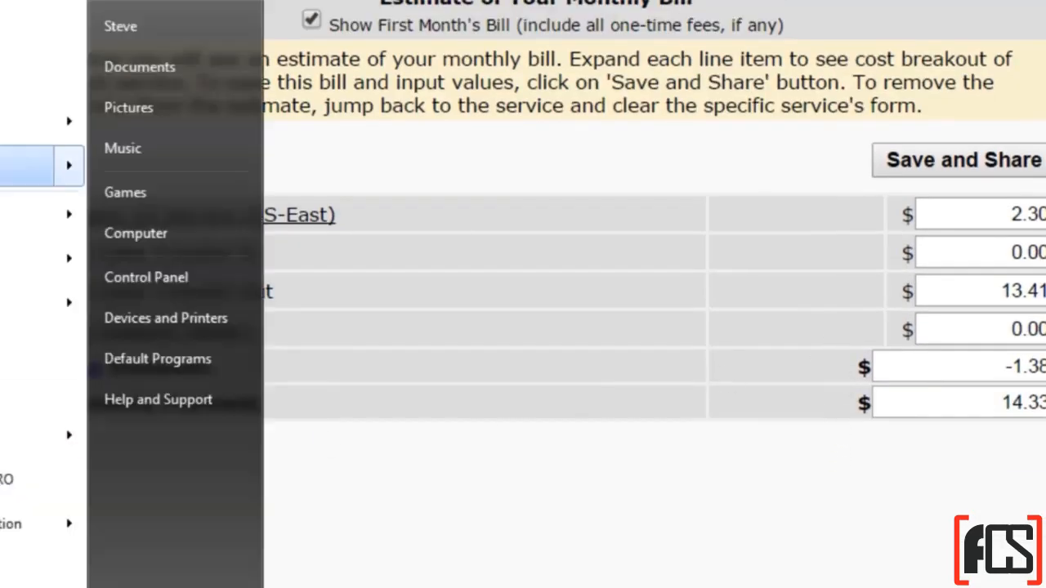
{"action": "left_click", "coordinate": [36, 33]}
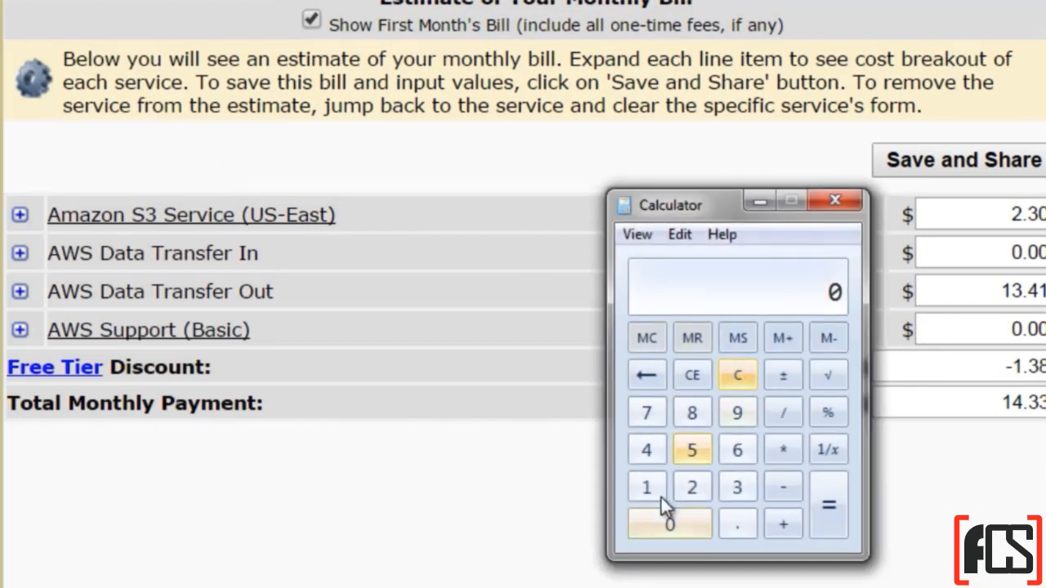
{"action": "left_click", "coordinate": [648, 487]}
{"action": "left_click", "coordinate": [691, 450]}
{"action": "left_click", "coordinate": [780, 451]}
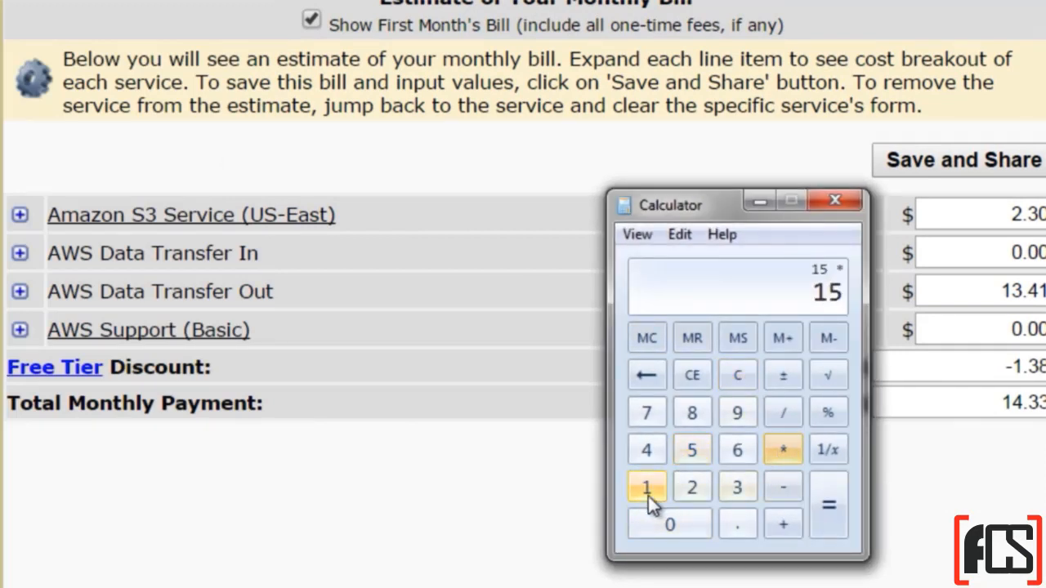
{"action": "left_click", "coordinate": [646, 488]}
{"action": "left_click", "coordinate": [691, 488]}
{"action": "left_click", "coordinate": [828, 500]}
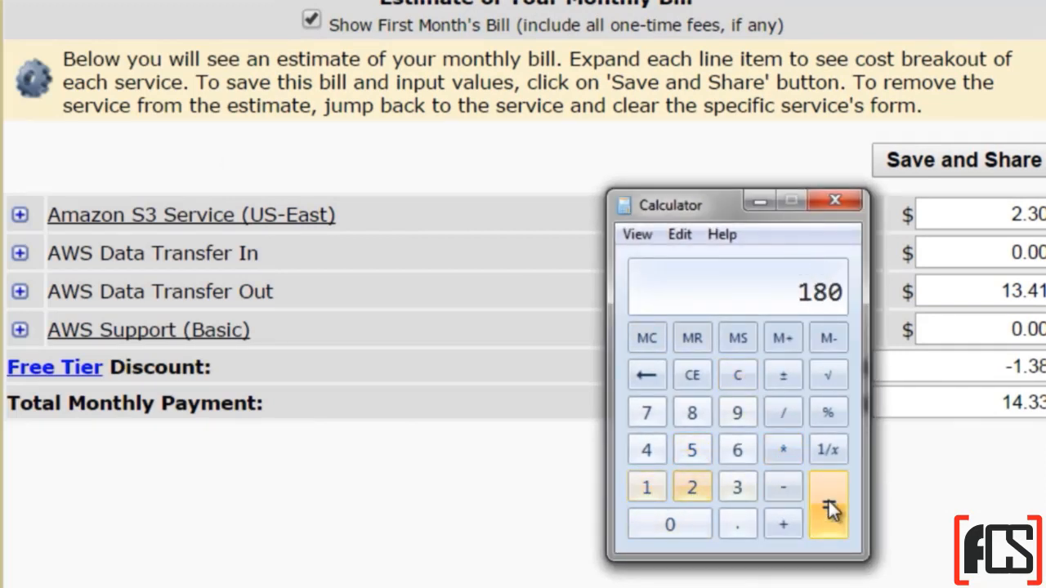
{"action": "left_click", "coordinate": [849, 200]}
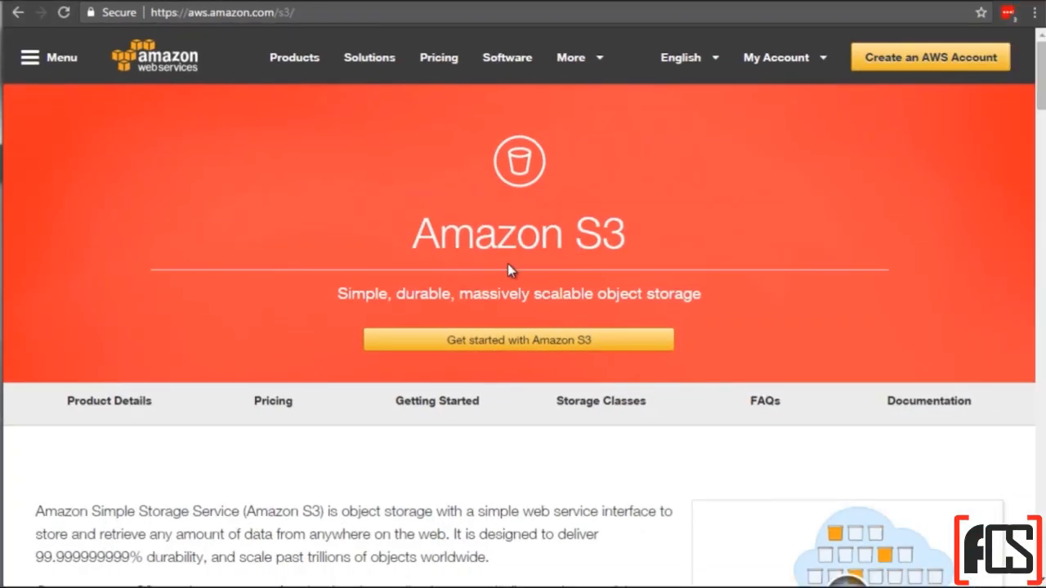
- View the introduction on the Amazon S3 product page and highlight "S3" in its heading
{"action": "scroll", "coordinate": [510, 263], "scroll_direction": "down", "scroll_amount": 1}
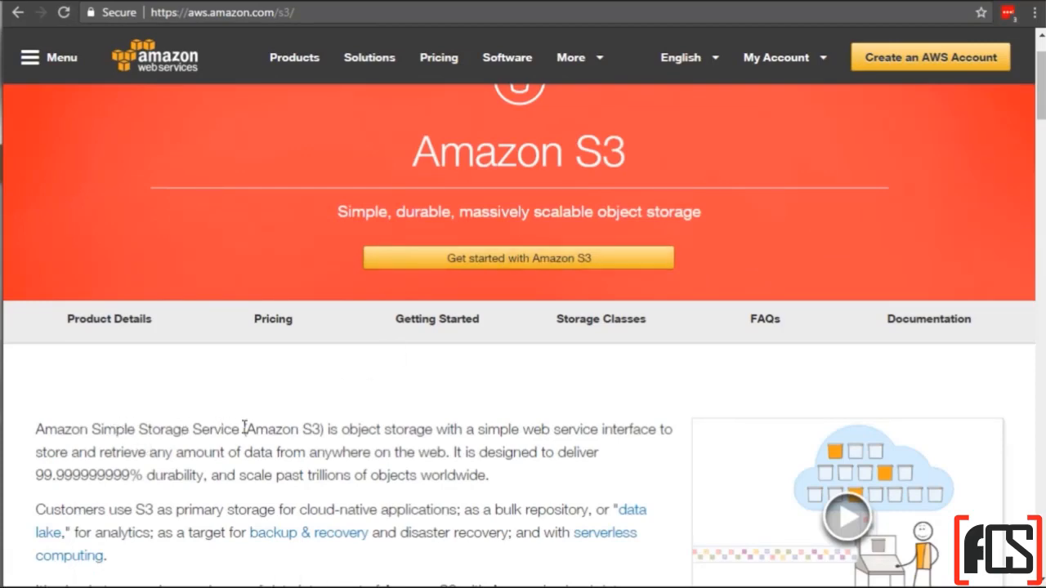
{"action": "double_click", "coordinate": [604, 152]}
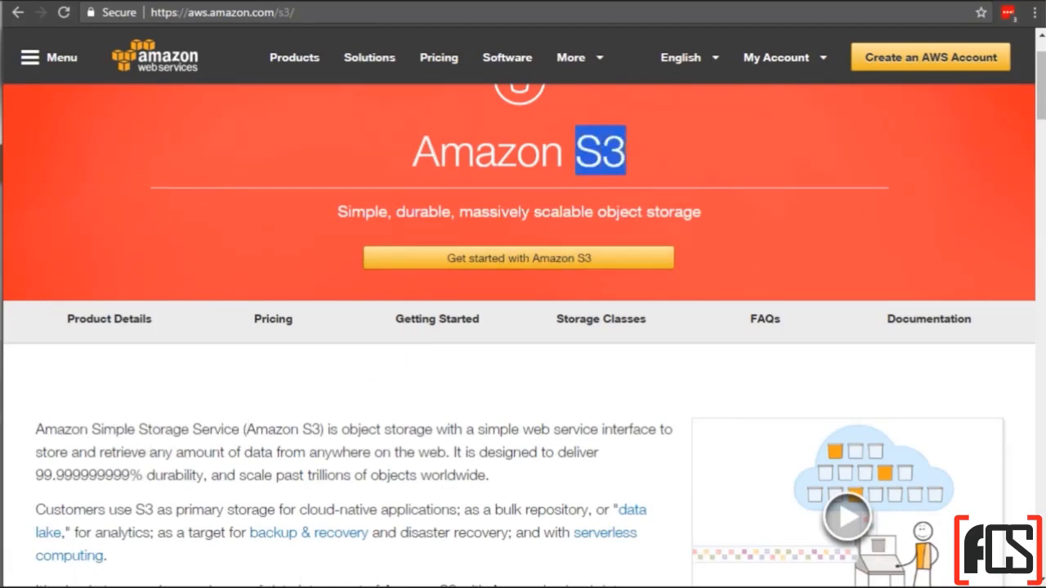
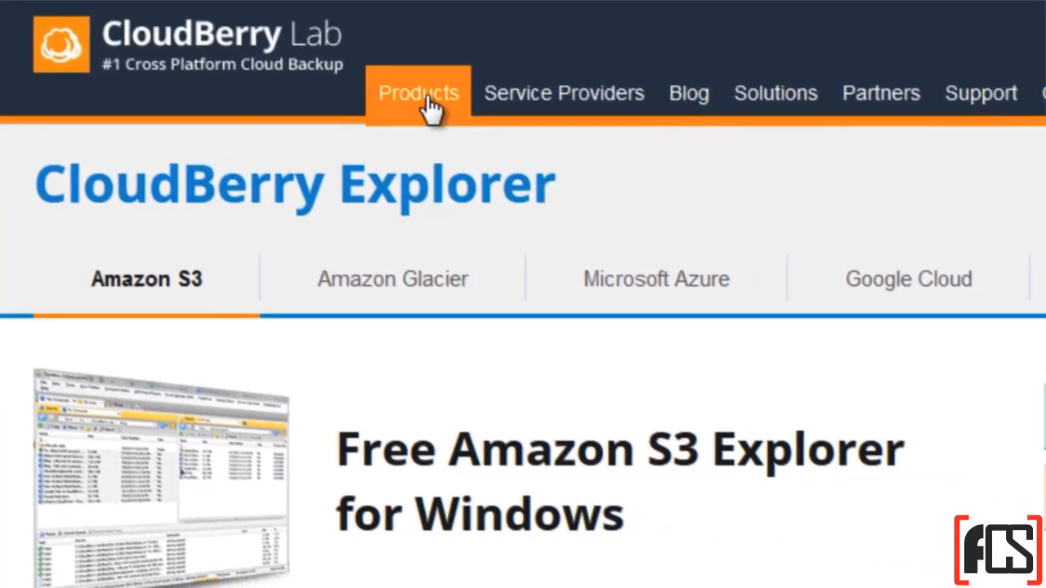
- Open the CloudBerry Explorer page for Amazon S3 and review its versions, system requirements, main features and download options
{"action": "mouse_move", "coordinate": [431, 106]}
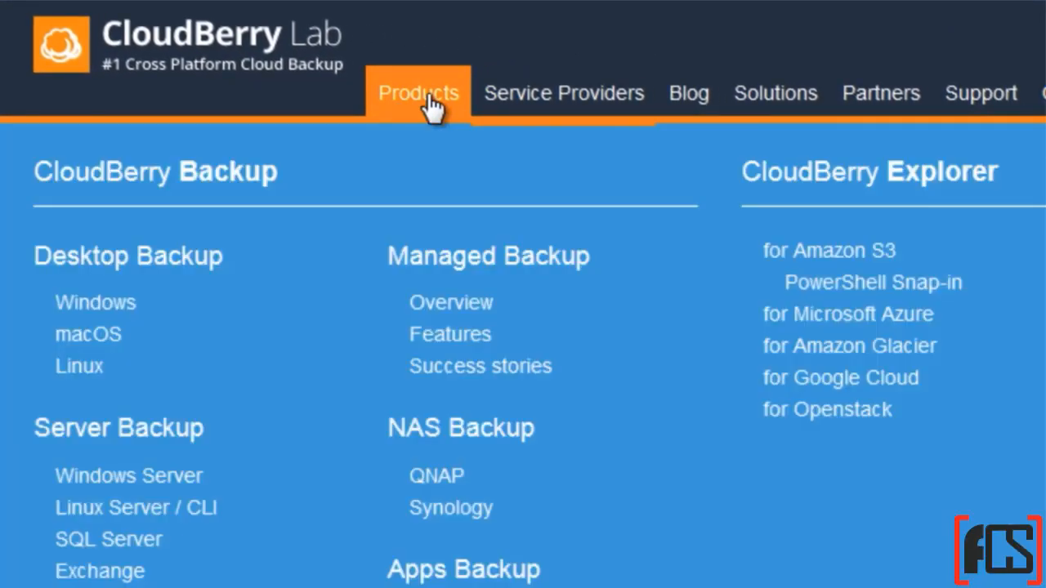
{"action": "left_click", "coordinate": [851, 255]}
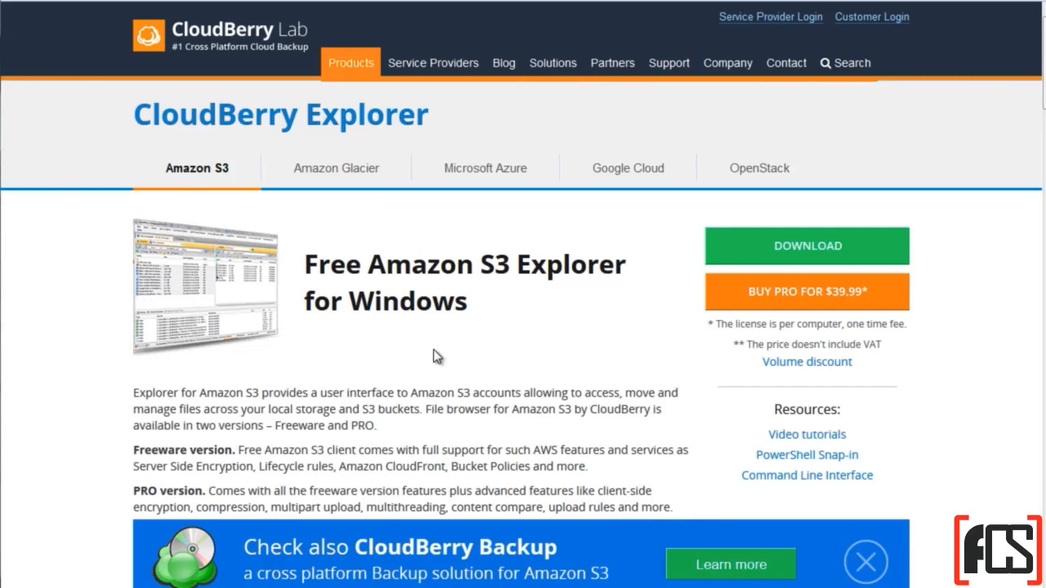
{"action": "scroll", "coordinate": [399, 301], "scroll_direction": "down", "scroll_amount": 4}
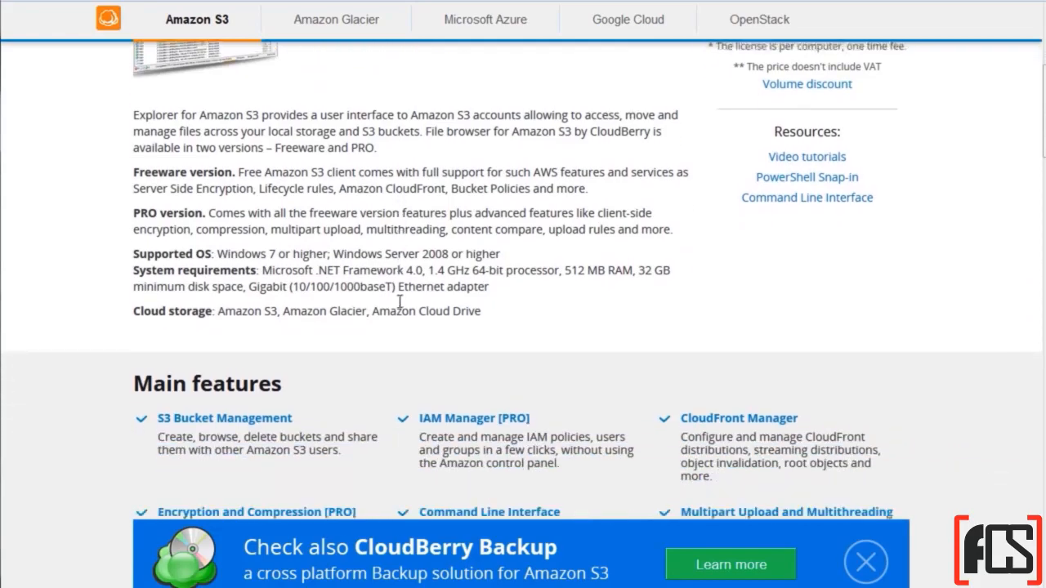
{"action": "scroll", "coordinate": [405, 304], "scroll_direction": "down", "scroll_amount": 3}
{"action": "scroll", "coordinate": [408, 303], "scroll_direction": "up", "scroll_amount": 7}
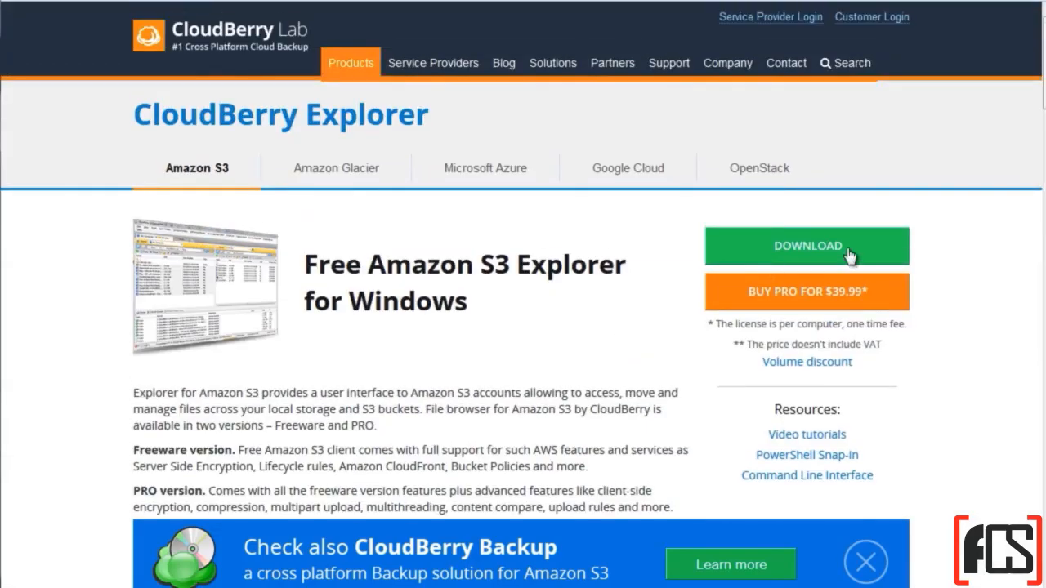
- Examine the release notes and compare the features and pricing of CloudBerry Explorer FREE and PRO
{"action": "scroll", "coordinate": [623, 327], "scroll_direction": "down", "scroll_amount": 3}
{"action": "scroll", "coordinate": [623, 327], "scroll_direction": "down", "scroll_amount": 20}
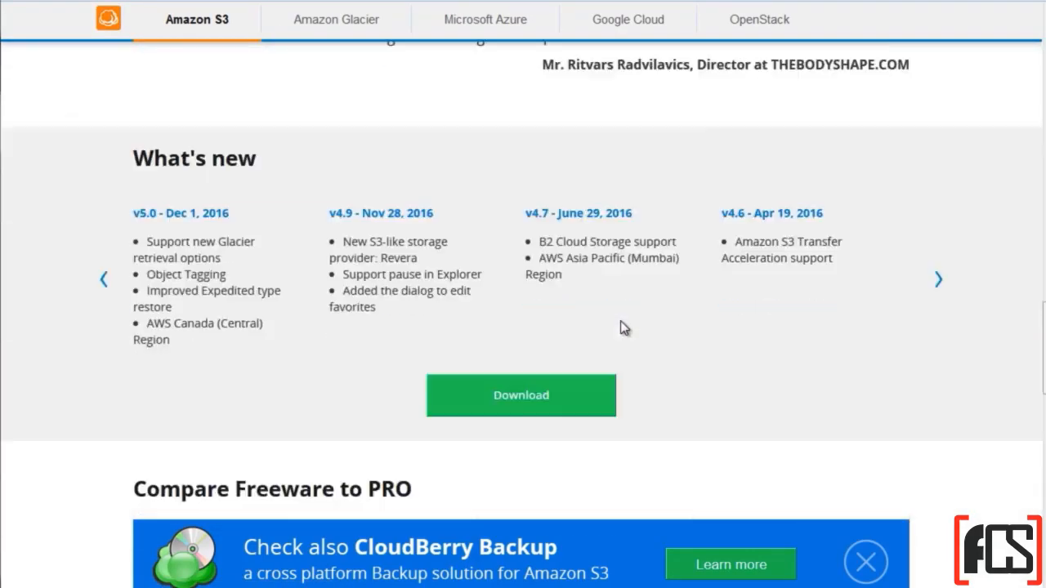
{"action": "scroll", "coordinate": [622, 326], "scroll_direction": "up", "scroll_amount": 5}
{"action": "scroll", "coordinate": [620, 323], "scroll_direction": "down", "scroll_amount": 6}
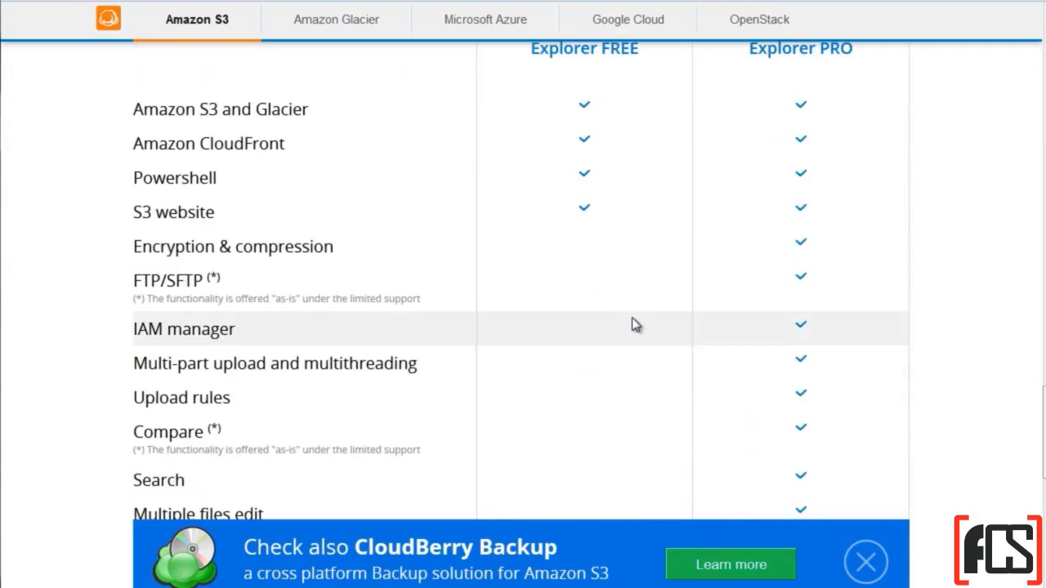
{"action": "scroll", "coordinate": [621, 294], "scroll_direction": "up", "scroll_amount": 1}
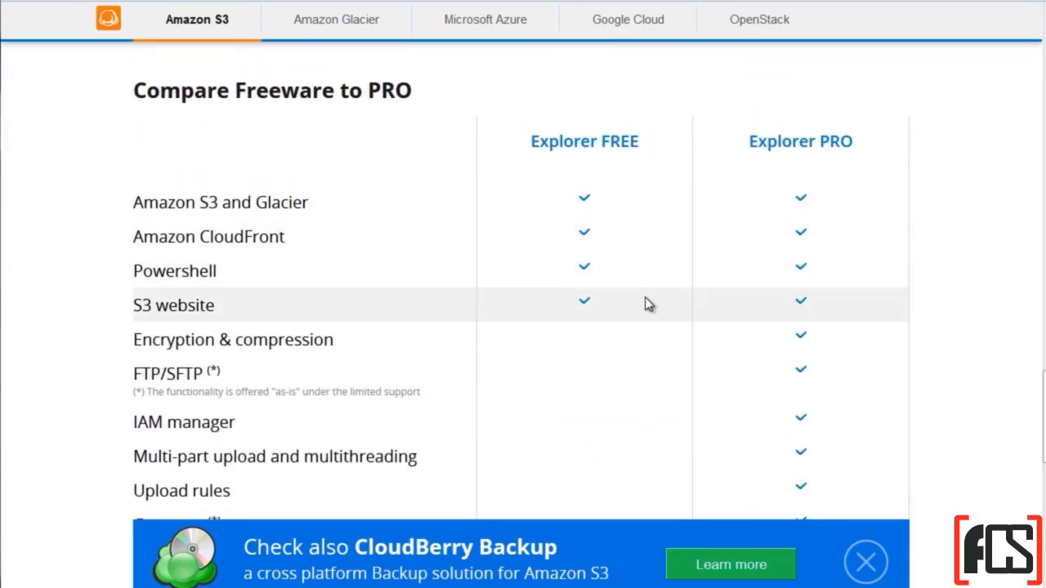
{"action": "scroll", "coordinate": [677, 303], "scroll_direction": "down", "scroll_amount": 3}
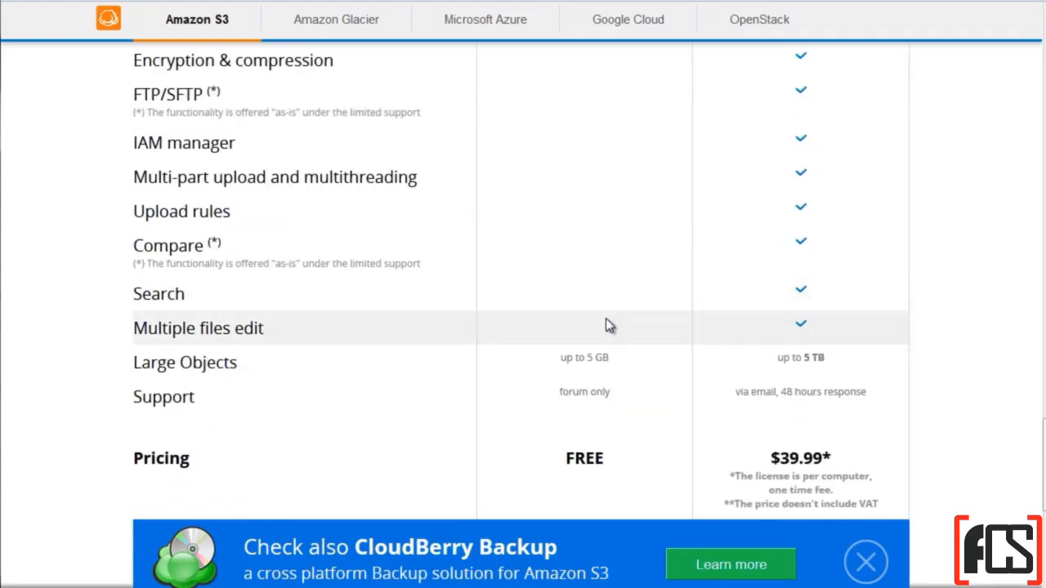
{"action": "scroll", "coordinate": [809, 360], "scroll_direction": "down", "scroll_amount": 3}
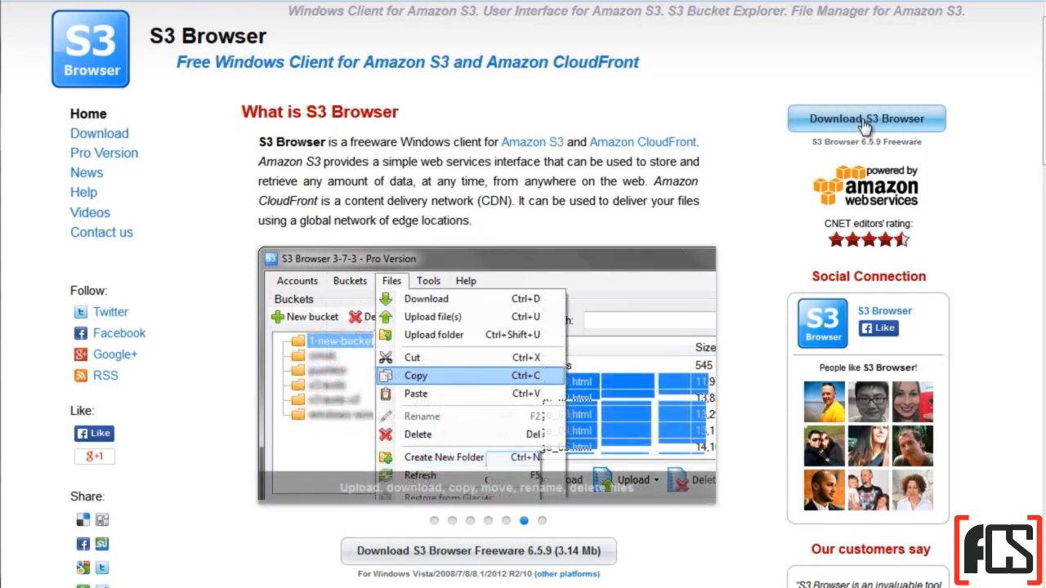
- Review the S3 Browser home page, including its freeware download and feature list
{"action": "scroll", "coordinate": [250, 269], "scroll_direction": "down", "scroll_amount": 3}
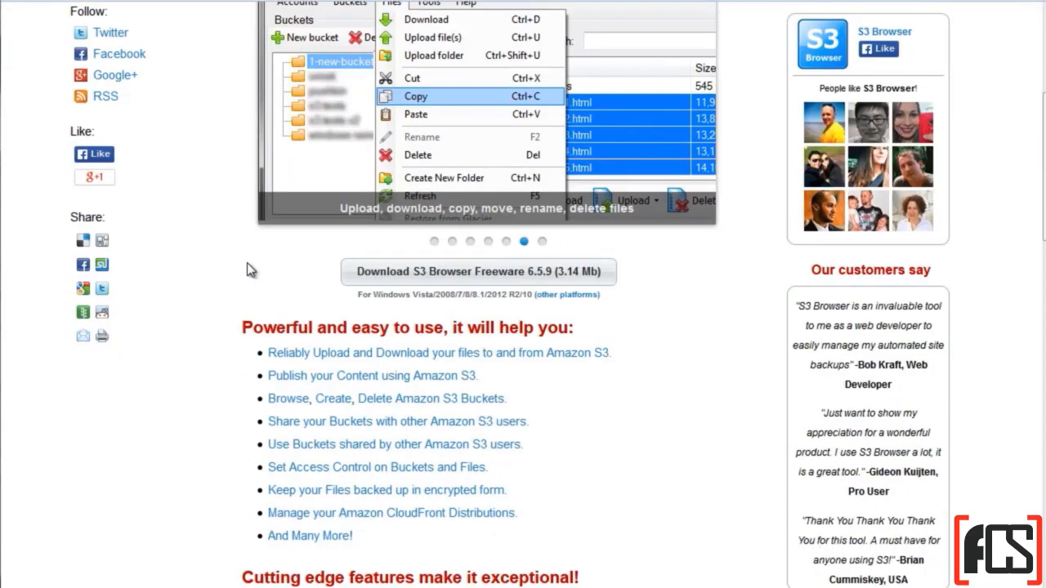
{"action": "scroll", "coordinate": [245, 269], "scroll_direction": "up", "scroll_amount": 1}
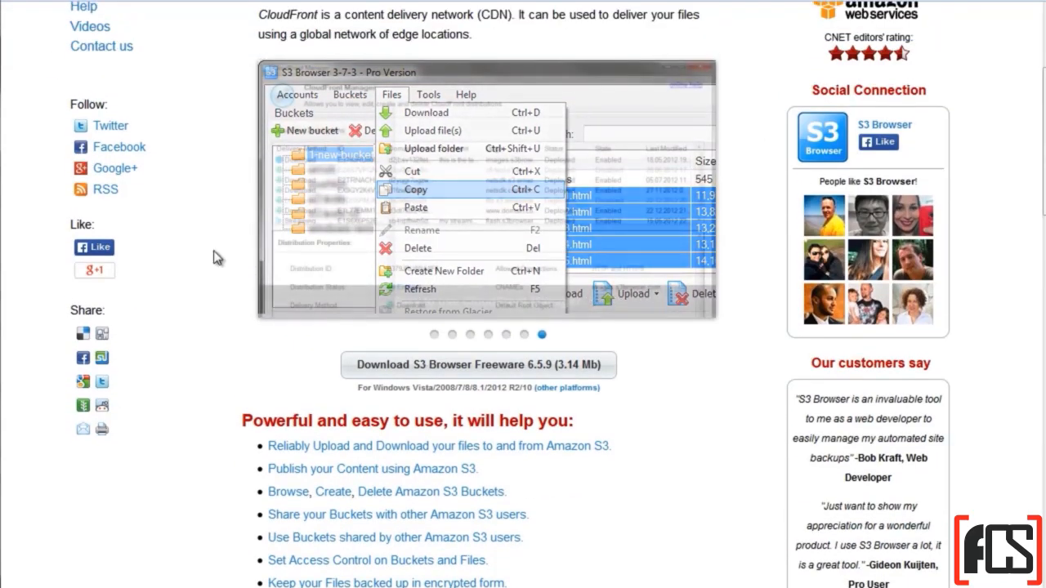
{"action": "scroll", "coordinate": [217, 256], "scroll_direction": "up", "scroll_amount": 2}
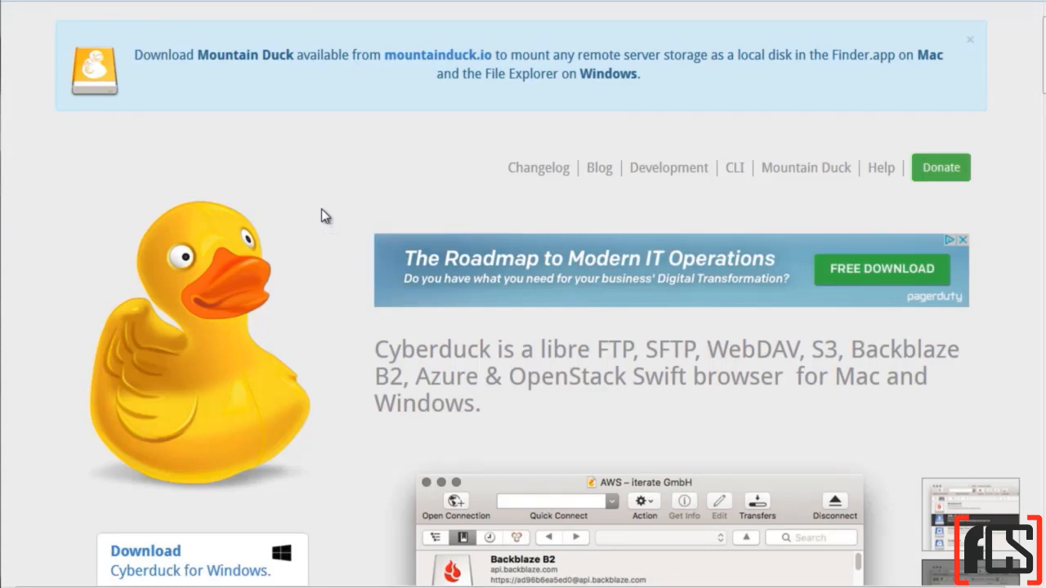
- Review the Cyberduck home page for its Windows and Mac downloads and the servers it can connect to
{"action": "scroll", "coordinate": [261, 307], "scroll_direction": "down", "scroll_amount": 3}
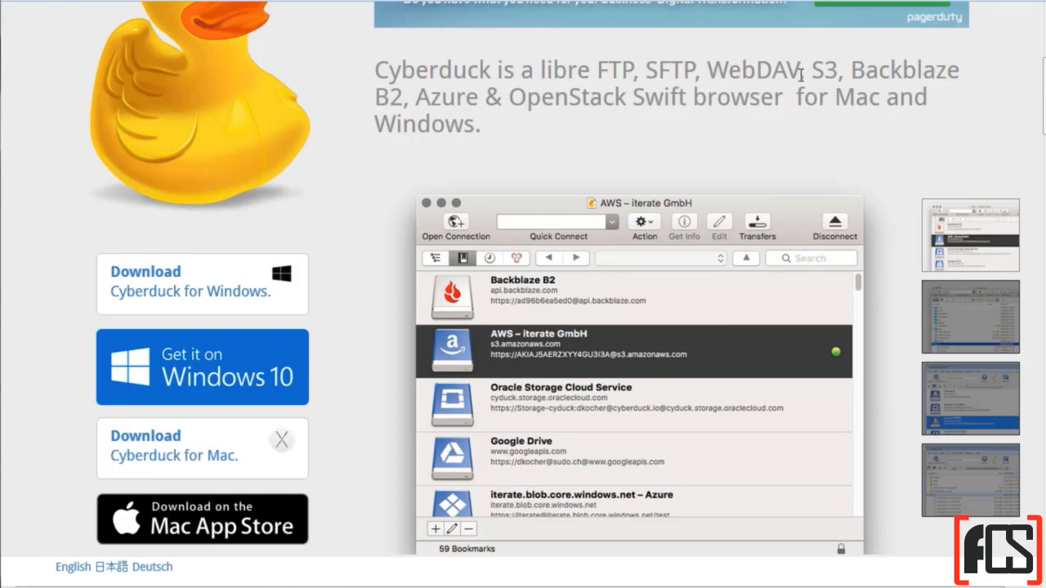
{"action": "scroll", "coordinate": [363, 200], "scroll_direction": "down", "scroll_amount": 5}
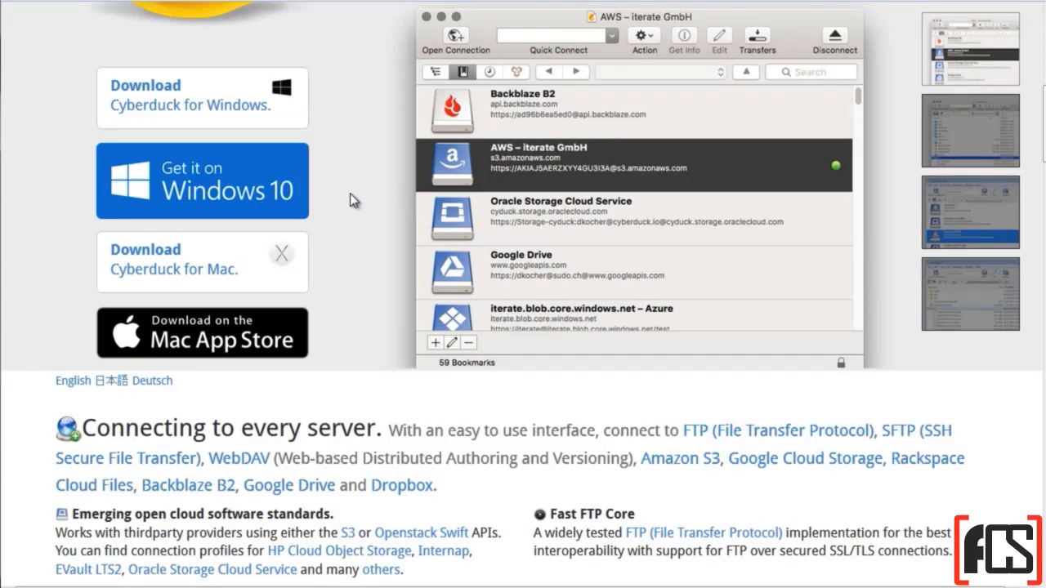
{"action": "mouse_move", "coordinate": [290, 241]}
{"action": "scroll", "coordinate": [340, 243], "scroll_direction": "down", "scroll_amount": 7}
{"action": "scroll", "coordinate": [354, 163], "scroll_direction": "up", "scroll_amount": 15}
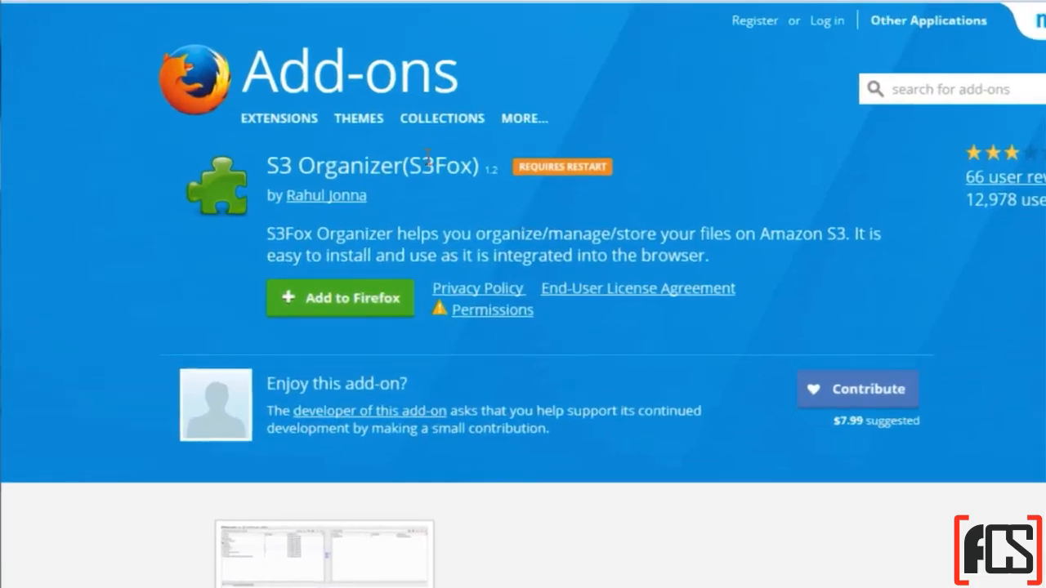
- Highlight the S3Fox name in the S3 Organizer add-on title on the Firefox Add-ons page, and clear the selection
{"action": "left_click_drag", "start_coordinate": [409, 166], "coordinate": [478, 166]}
{"action": "left_click", "coordinate": [116, 148]}
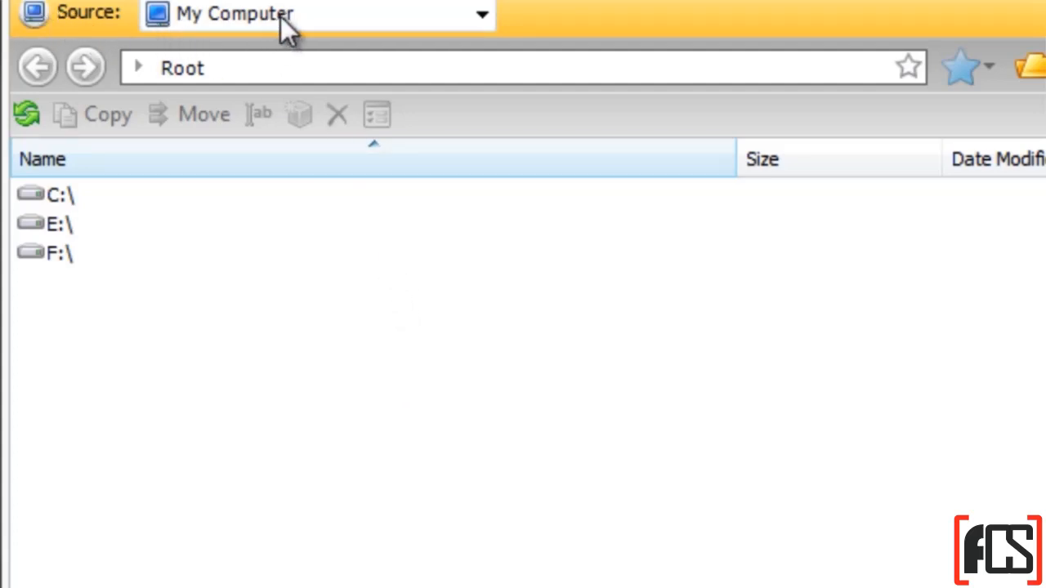
- Start a new storage account as the source in CloudBerry Explorer and reposition the Select Cloud Storage dialog
{"action": "left_click", "coordinate": [482, 18]}
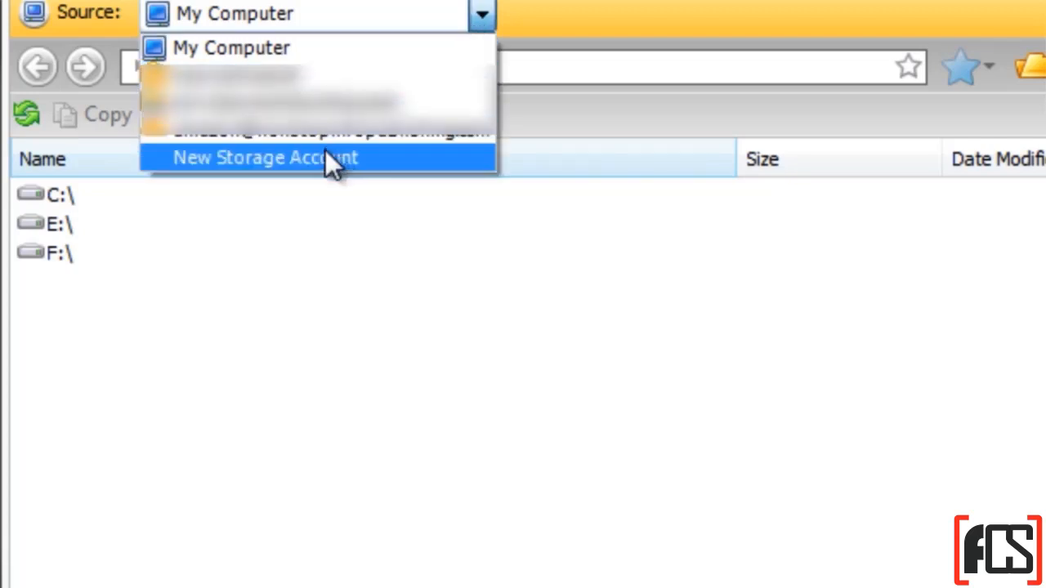
{"action": "left_click", "coordinate": [224, 159]}
{"action": "left_click_drag", "start_coordinate": [897, 59], "coordinate": [433, 33]}
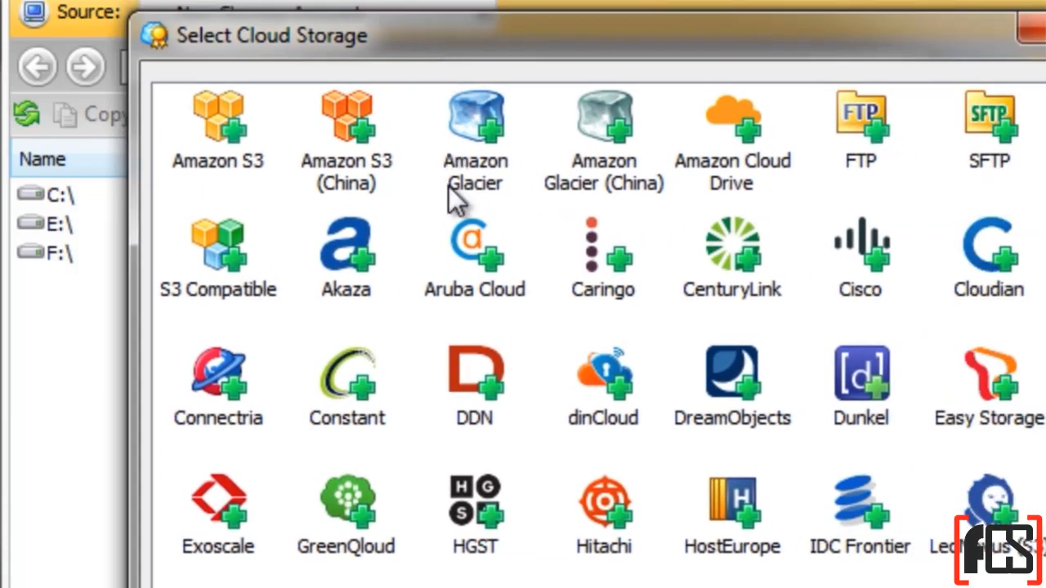
- Look through the cloud storage providers, including FTP, and choose Amazon S3 for the new account
{"action": "scroll", "coordinate": [597, 335], "scroll_direction": "down", "scroll_amount": 2}
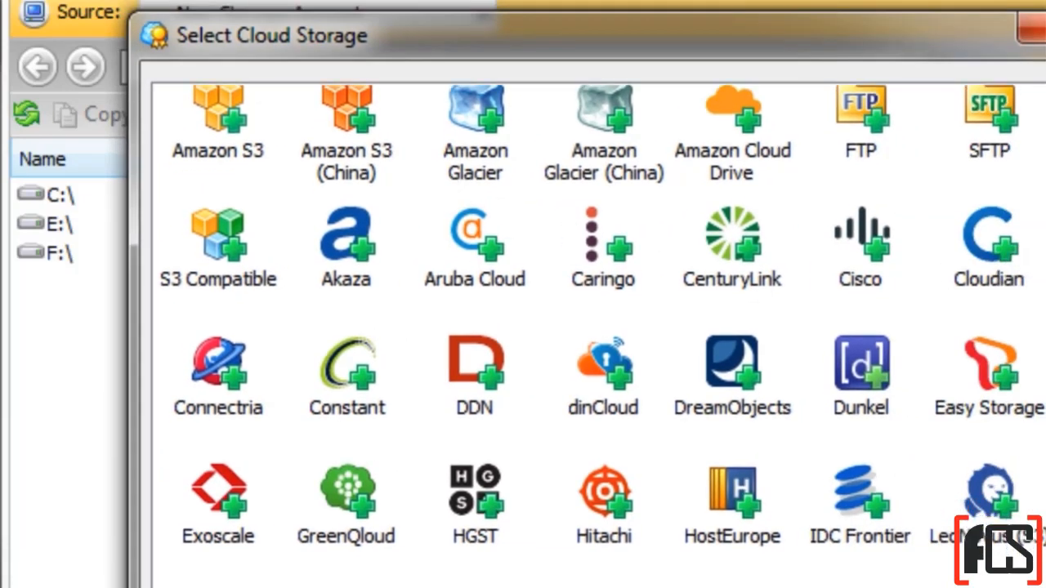
{"action": "scroll", "coordinate": [596, 335], "scroll_direction": "up", "scroll_amount": 2}
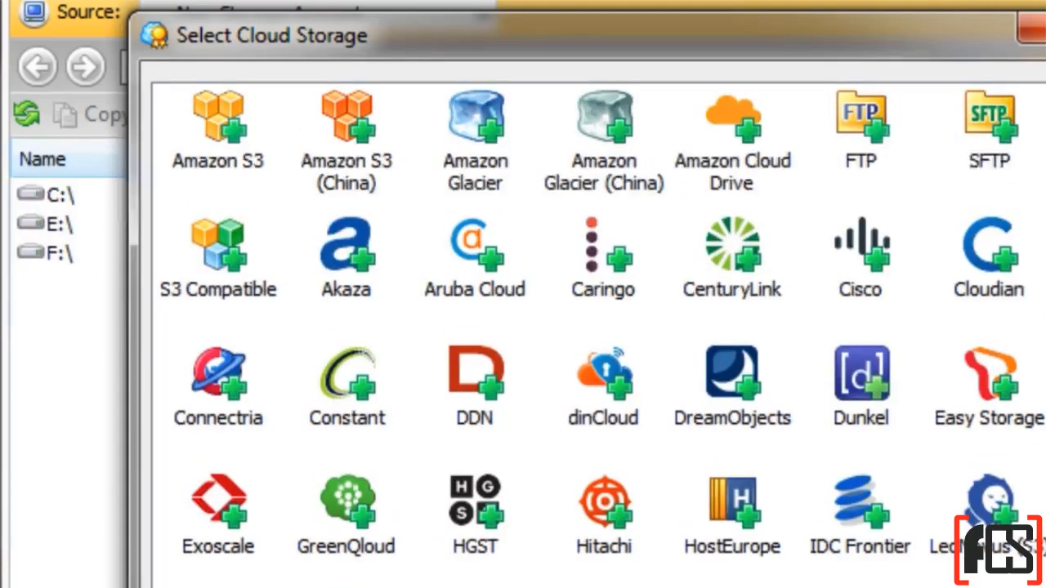
{"action": "left_click", "coordinate": [875, 161]}
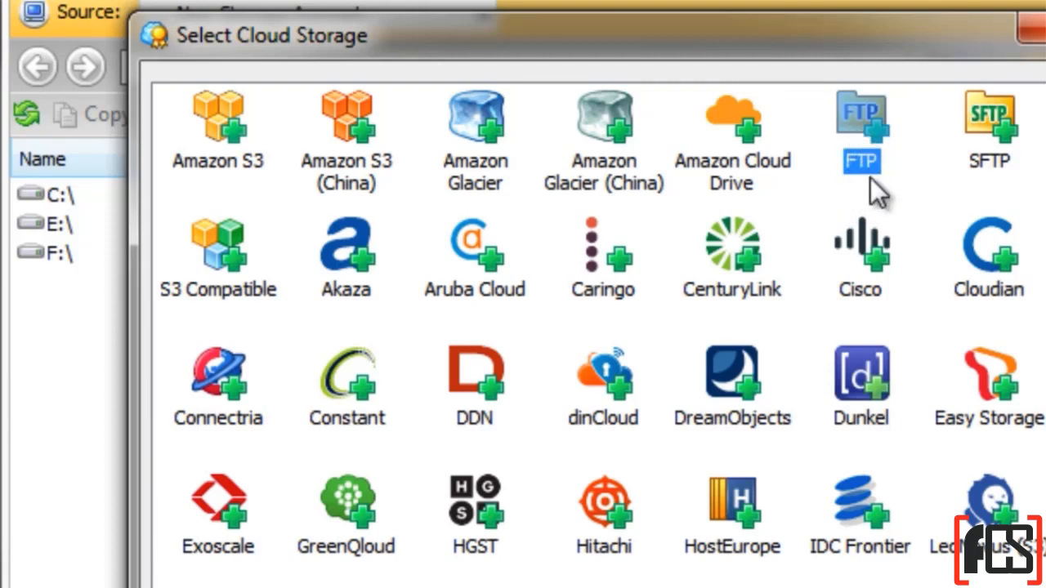
{"action": "left_click", "coordinate": [251, 161]}
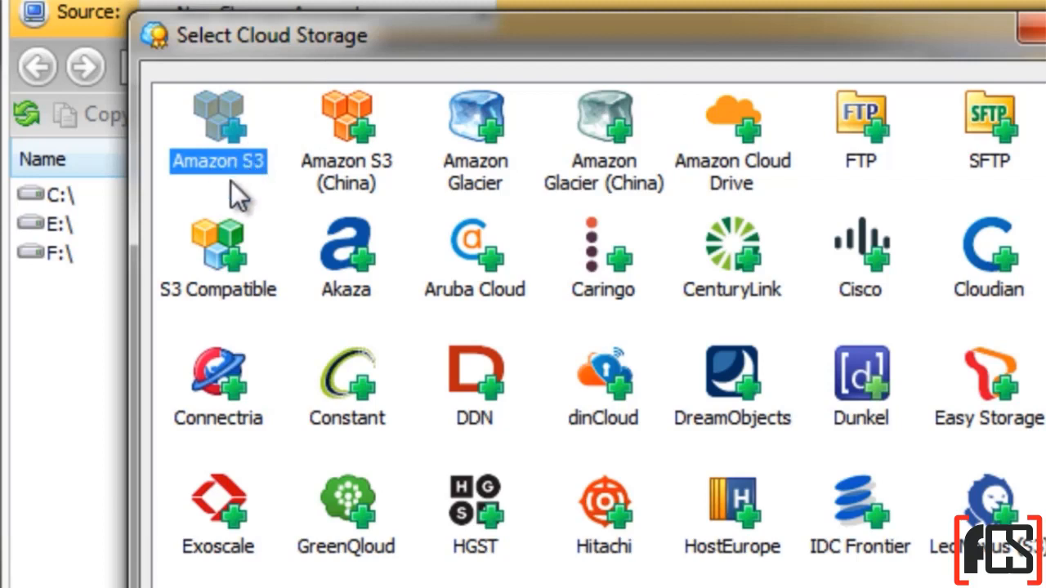
{"action": "double_click", "coordinate": [207, 138]}
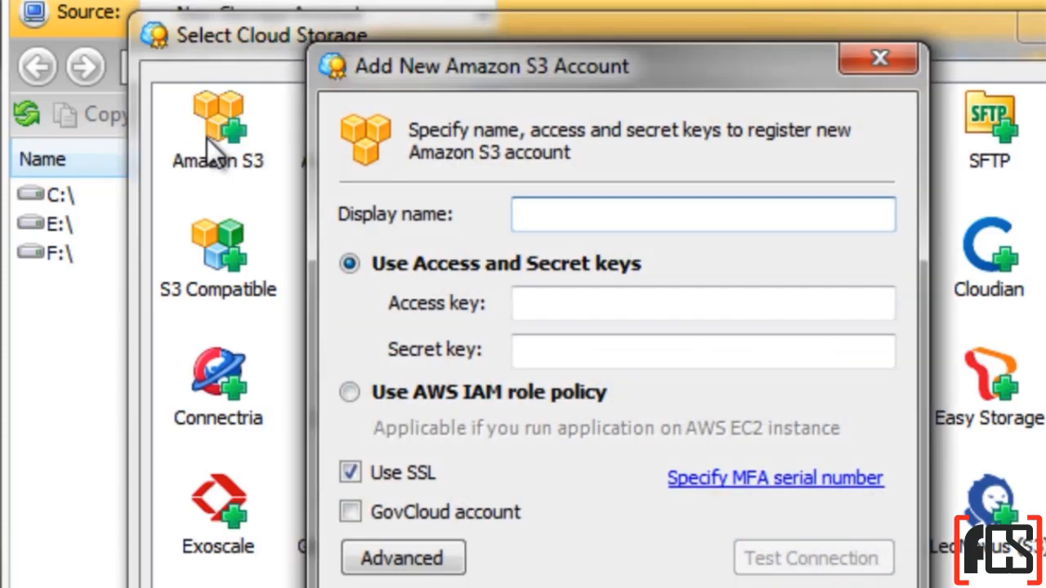
- Reposition the Add New Amazon S3 Account dialog and point out its empty Access key and Secret key fields
{"action": "left_click_drag", "start_coordinate": [489, 68], "coordinate": [313, 45]}
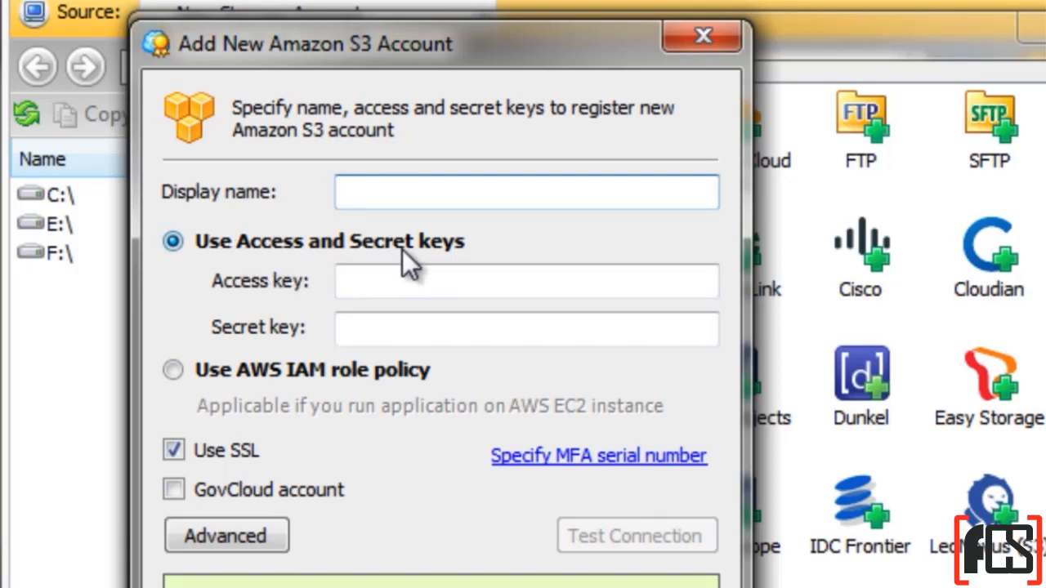
{"action": "left_click", "coordinate": [421, 289]}
{"action": "left_click", "coordinate": [409, 333]}
{"action": "left_click", "coordinate": [402, 286]}
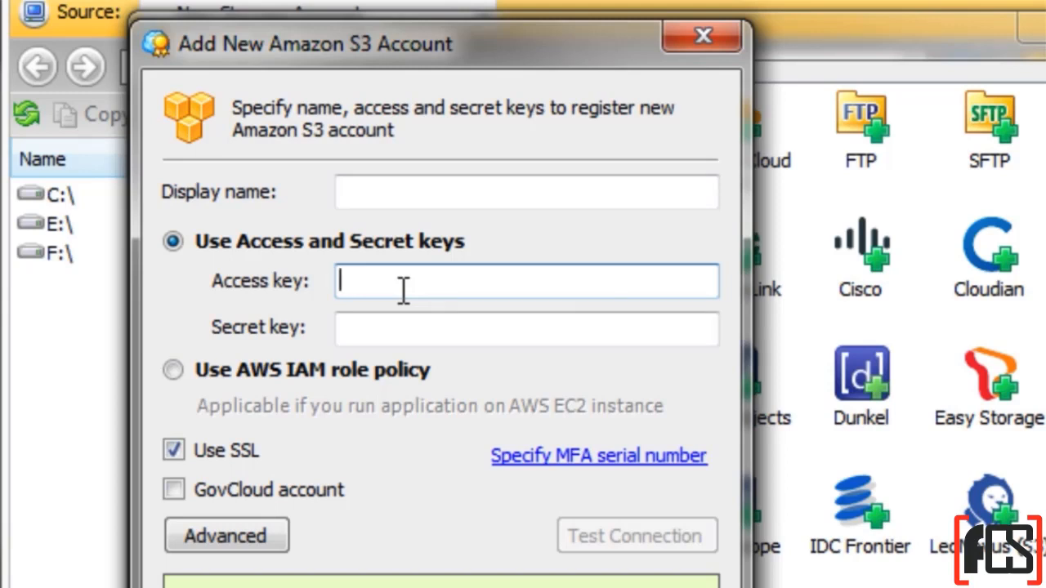
{"action": "left_click", "coordinate": [406, 330]}
{"action": "left_click", "coordinate": [412, 280]}
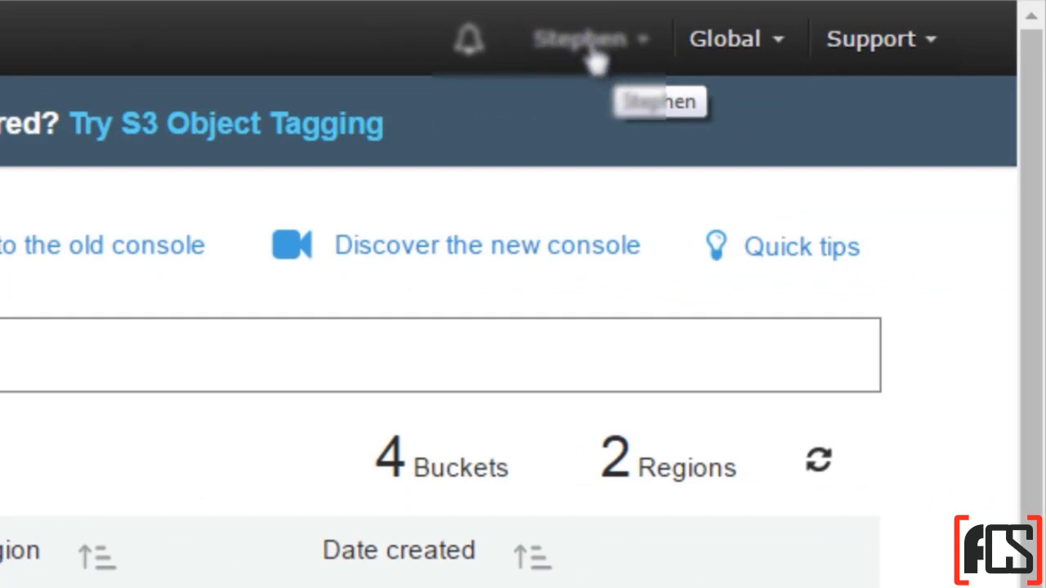
- Open My Security Credentials for the AWS account, highlight the notice's opening sentence, and continue to the security credentials page
{"action": "left_click", "coordinate": [590, 51]}
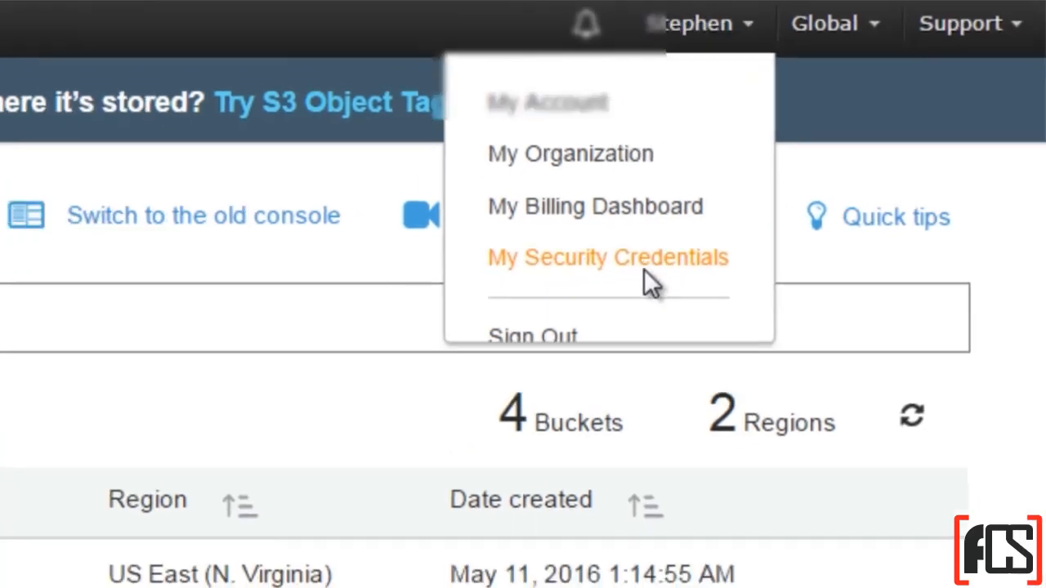
{"action": "left_click", "coordinate": [471, 303]}
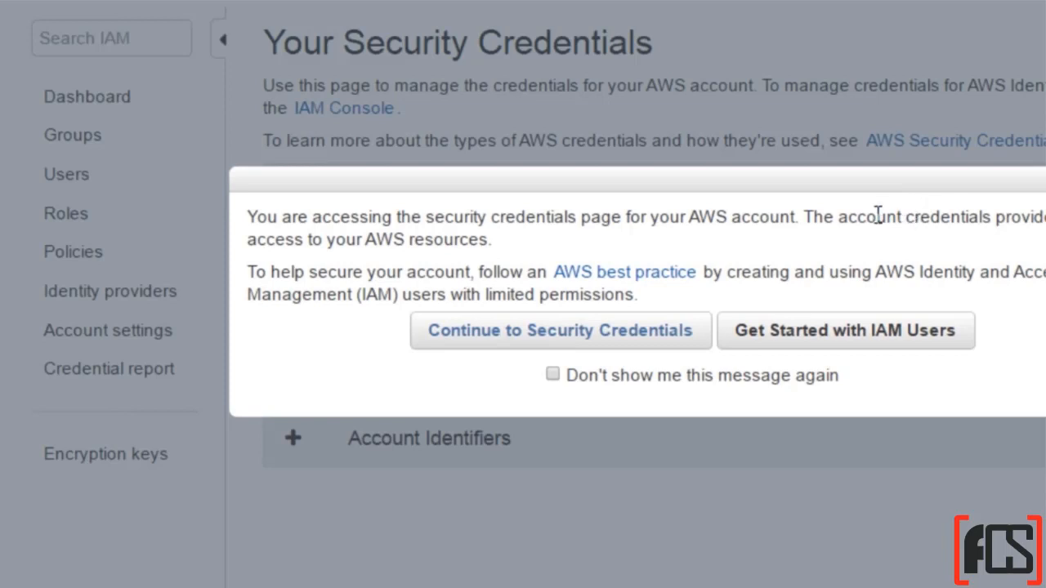
{"action": "left_click_drag", "start_coordinate": [330, 217], "coordinate": [782, 216]}
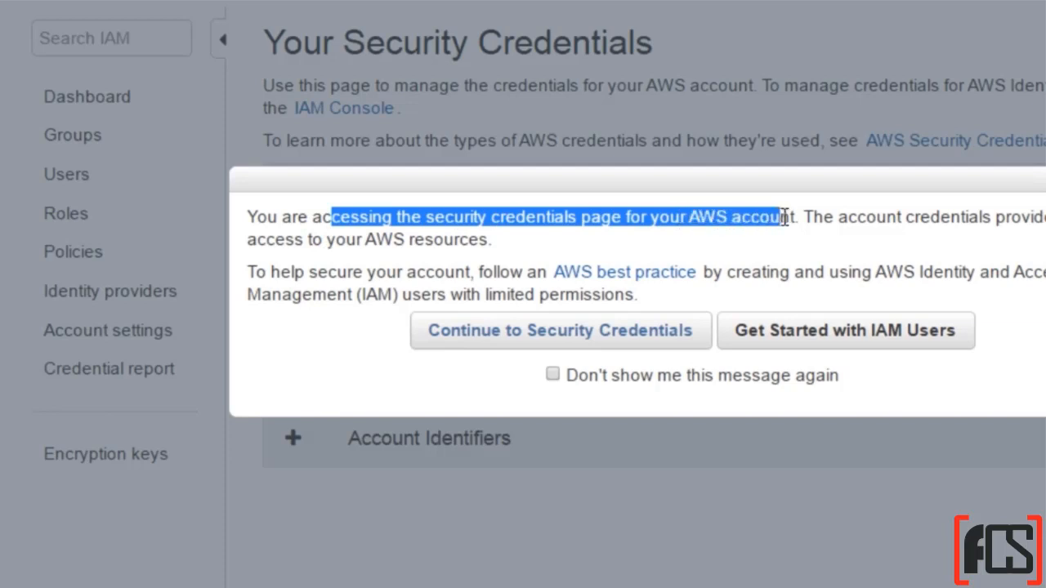
{"action": "left_click", "coordinate": [873, 222]}
{"action": "left_click", "coordinate": [531, 344]}
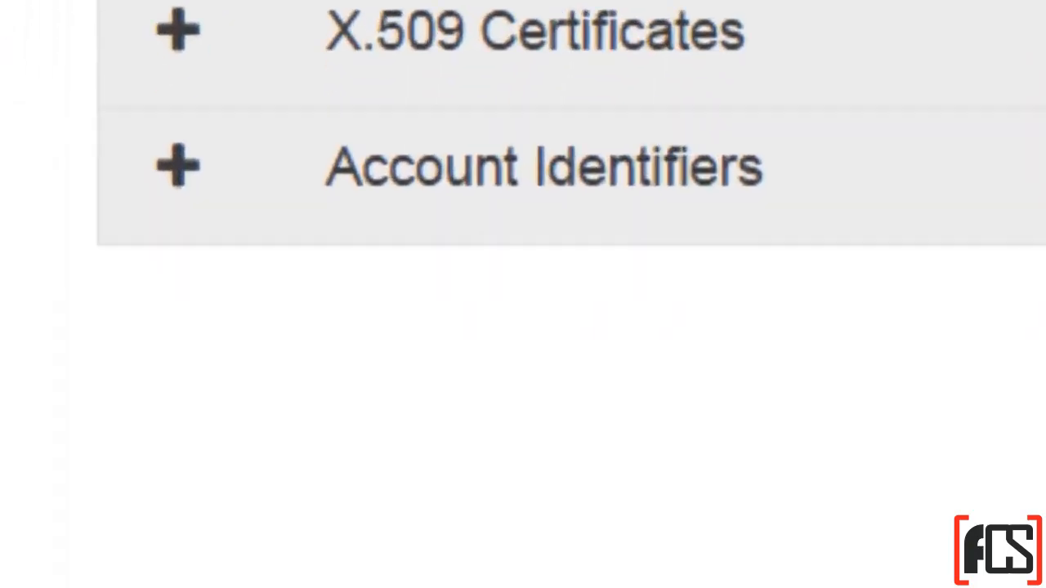
- Point out the Access key and Secret key fields in CloudBerry Explorer, and cancel the new Amazon S3 account and provider dialogs
{"action": "left_click", "coordinate": [509, 292]}
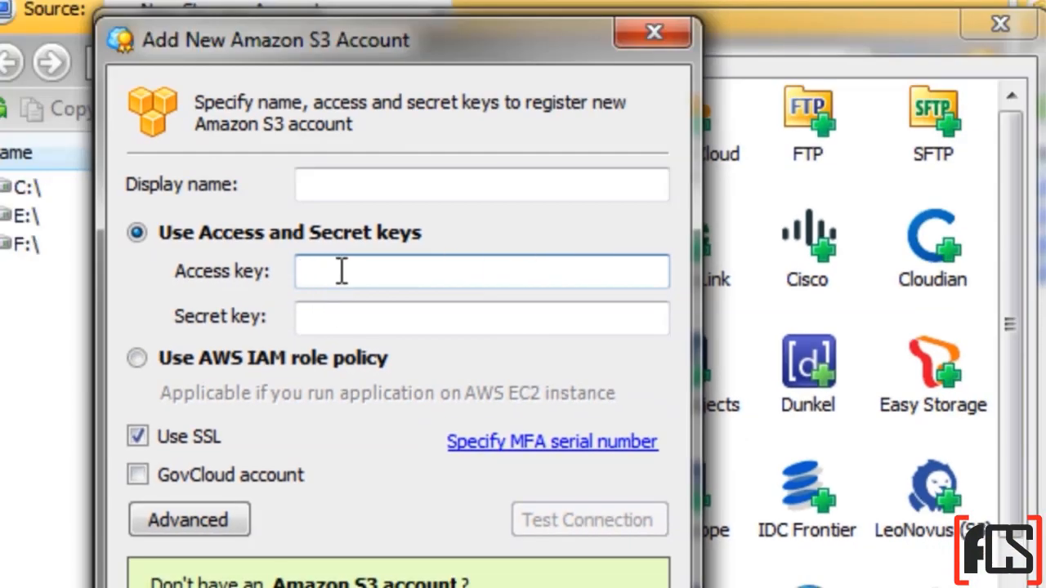
{"action": "left_click", "coordinate": [340, 306]}
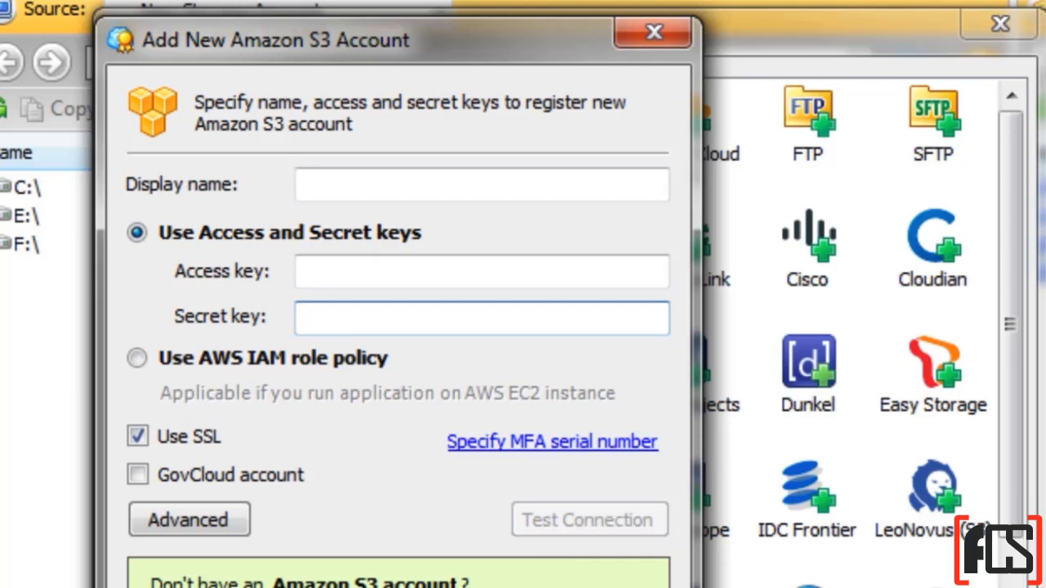
{"action": "key", "text": "Escape"}
{"action": "key", "text": "Escape"}
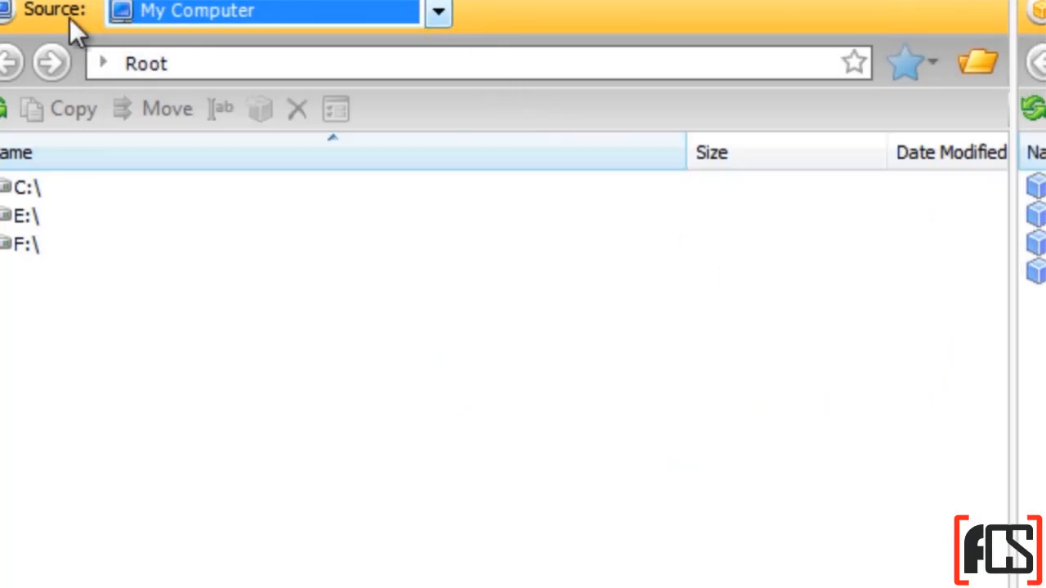
- Set the source to a saved Amazon S3 account, select its first bucket, and clear the selection
{"action": "left_click", "coordinate": [439, 13]}
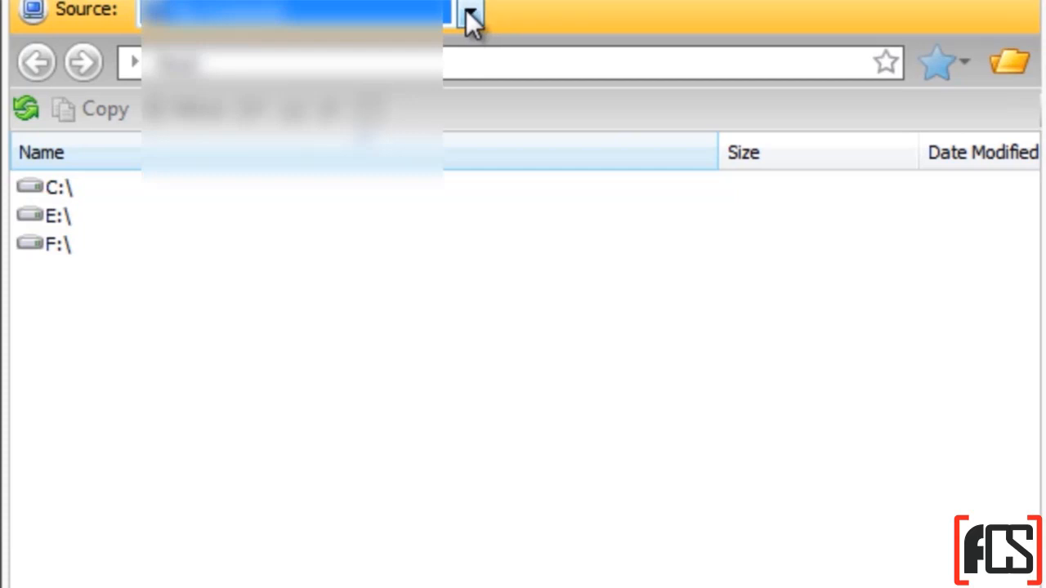
{"action": "left_click", "coordinate": [466, 12]}
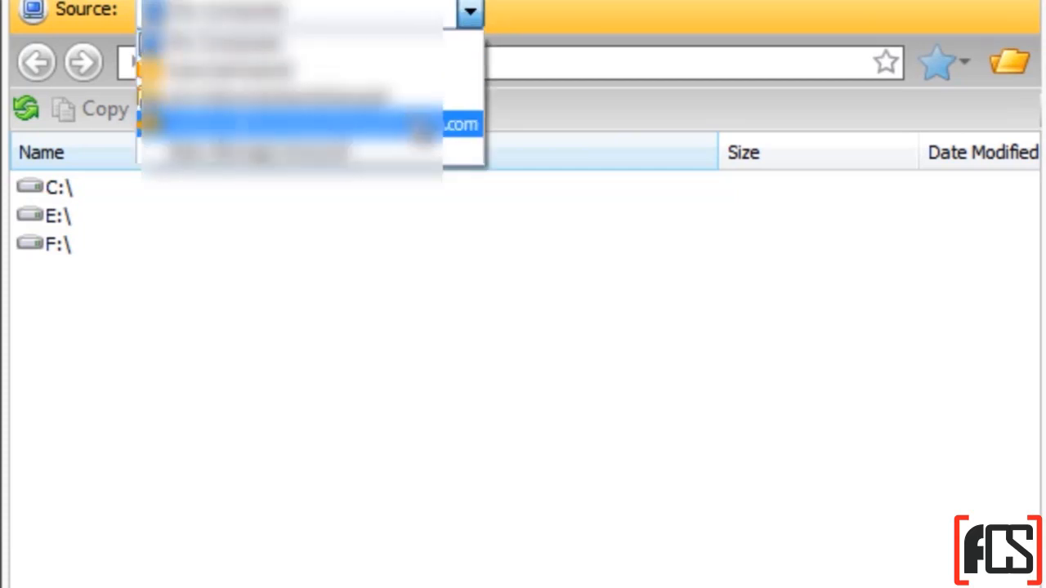
{"action": "left_click", "coordinate": [424, 124]}
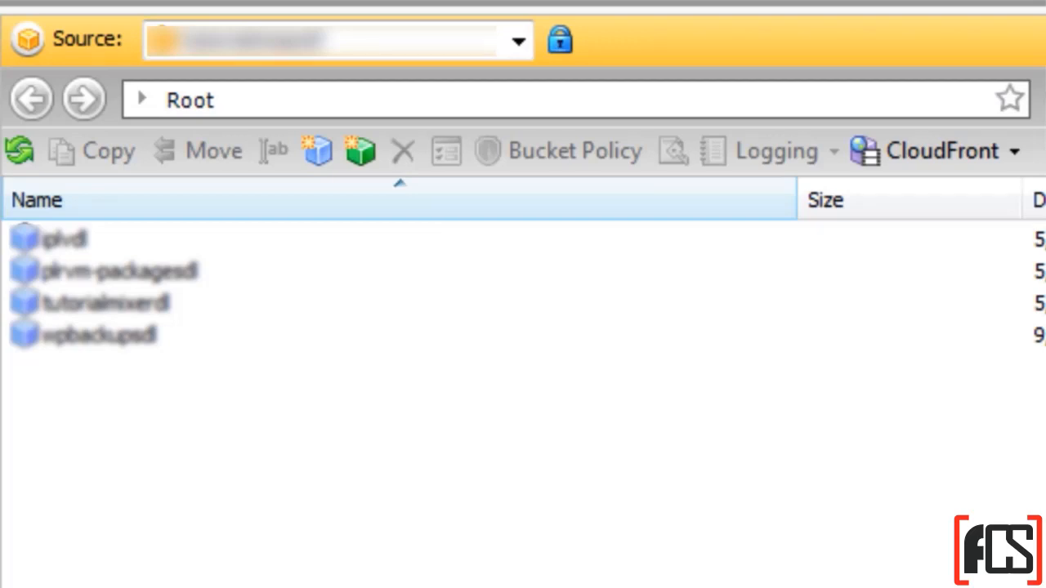
{"action": "left_click", "coordinate": [118, 245]}
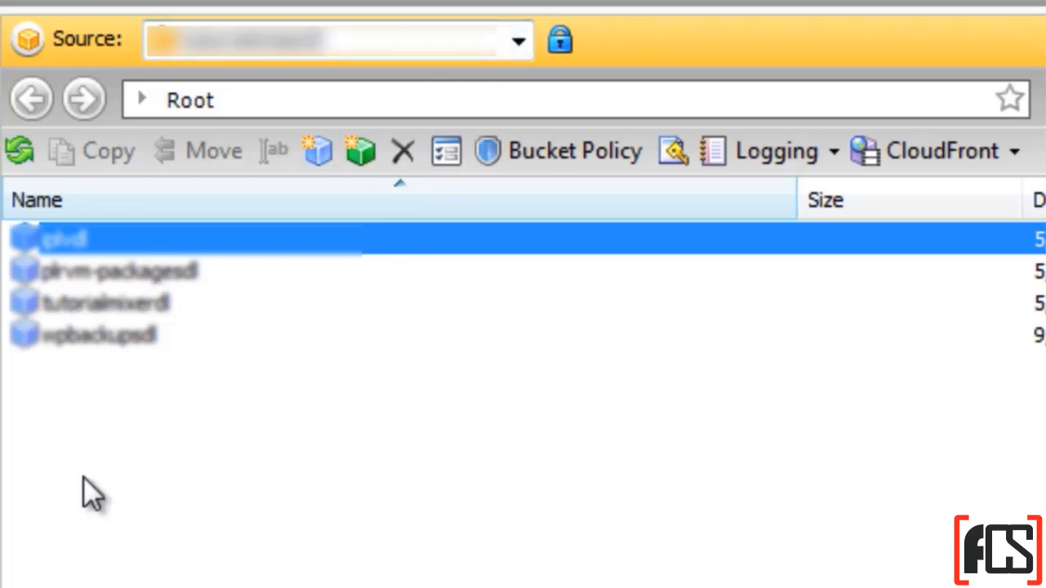
{"action": "left_click", "coordinate": [170, 452]}
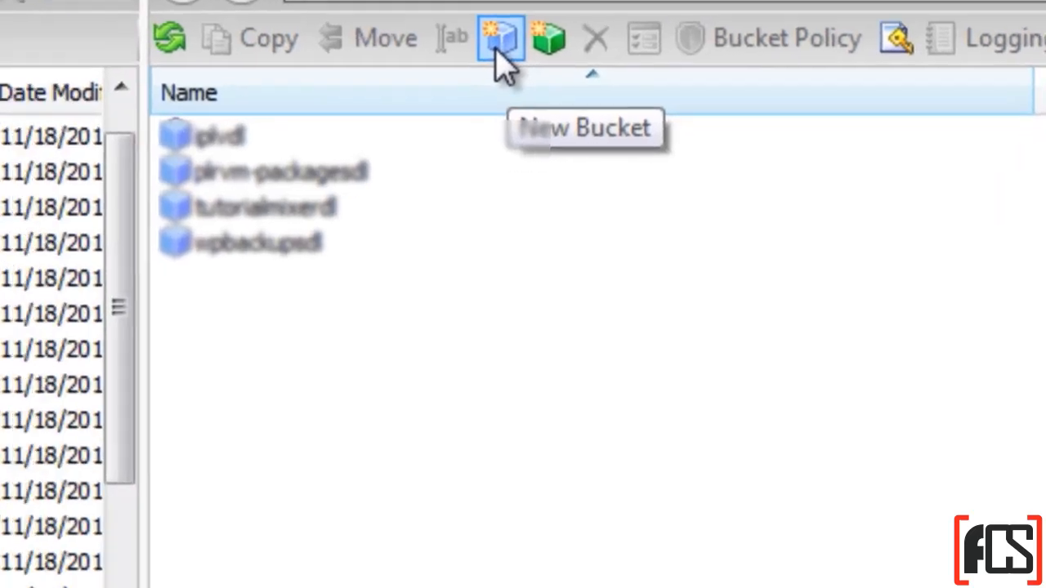
- Create a new bucket named testdomaindl with location US Standard and storage class Standard
{"action": "left_click", "coordinate": [498, 43]}
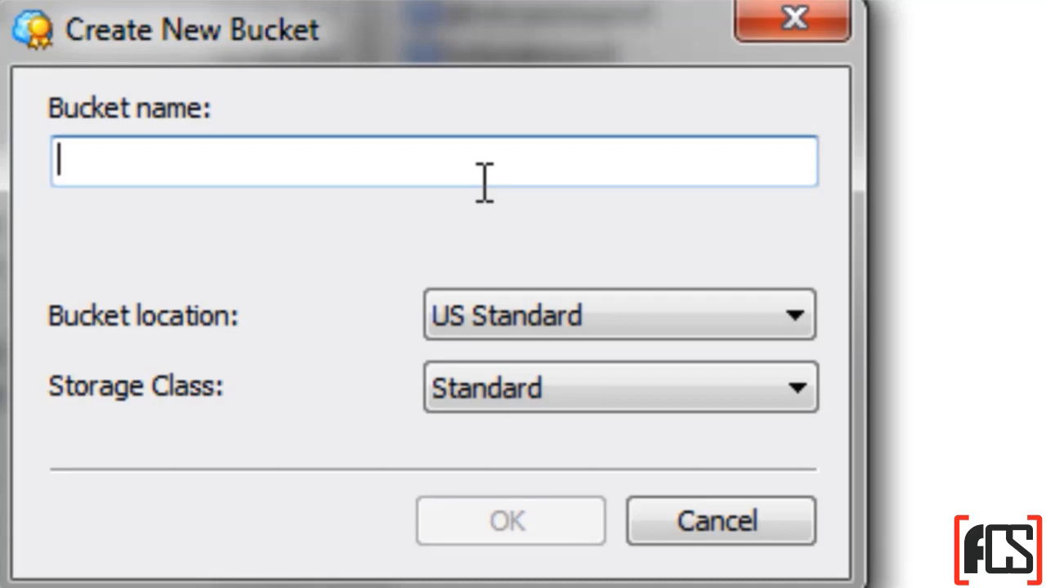
{"action": "type", "text": "testdomaindl"}
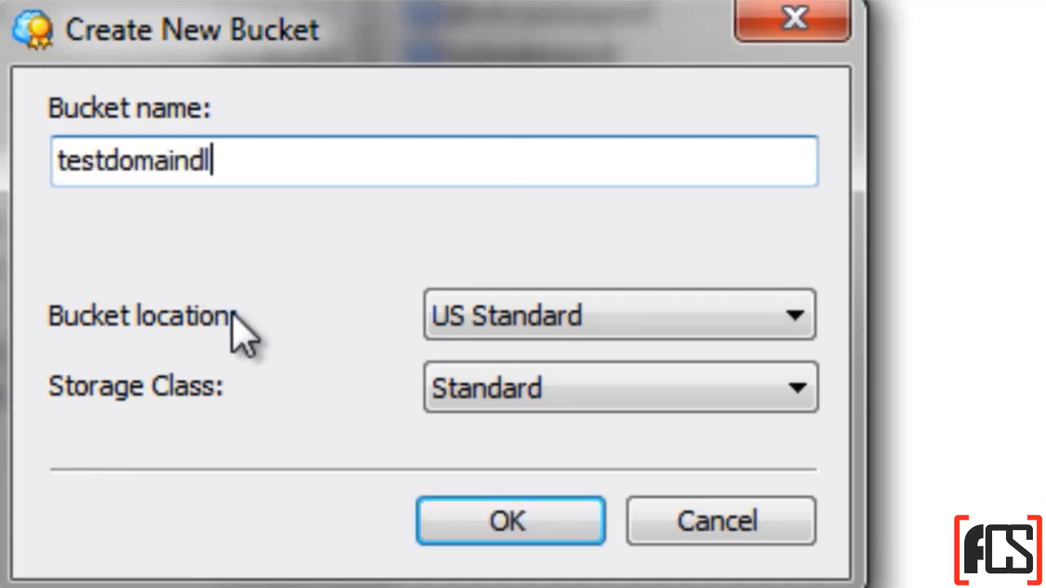
{"action": "left_click", "coordinate": [493, 342]}
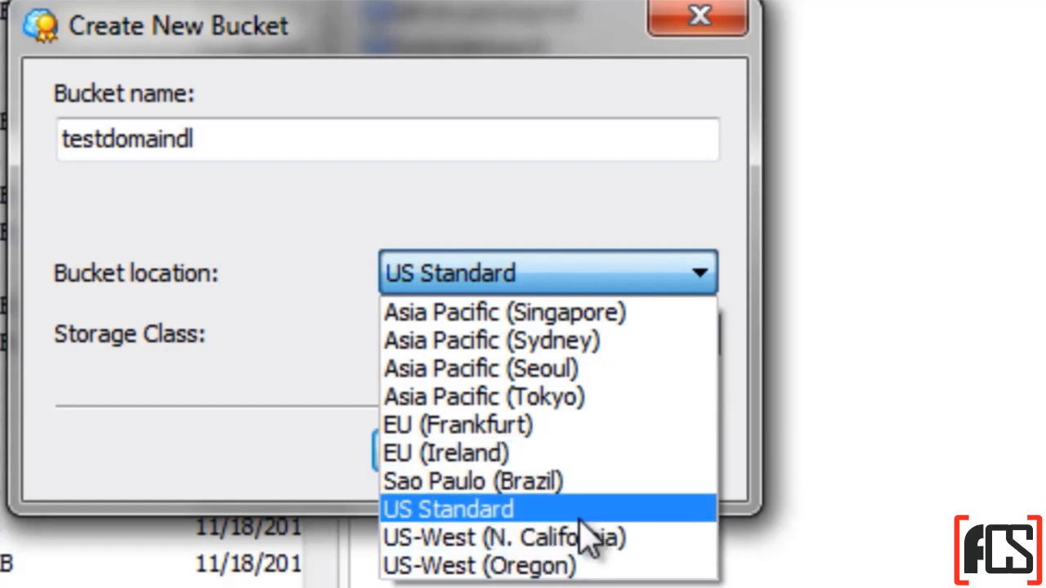
{"action": "left_click", "coordinate": [296, 266]}
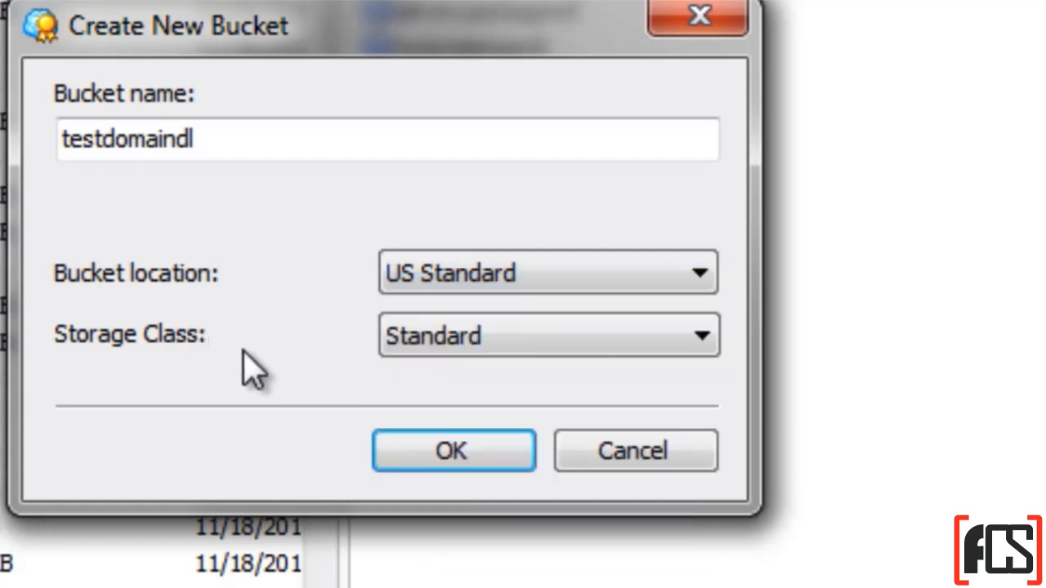
{"action": "left_click", "coordinate": [432, 353]}
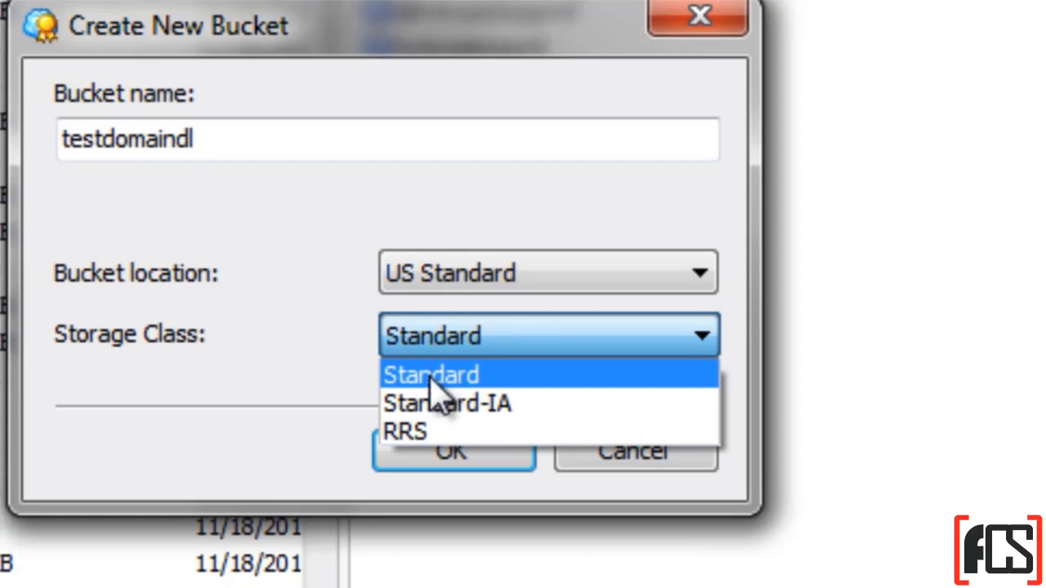
{"action": "left_click", "coordinate": [432, 377]}
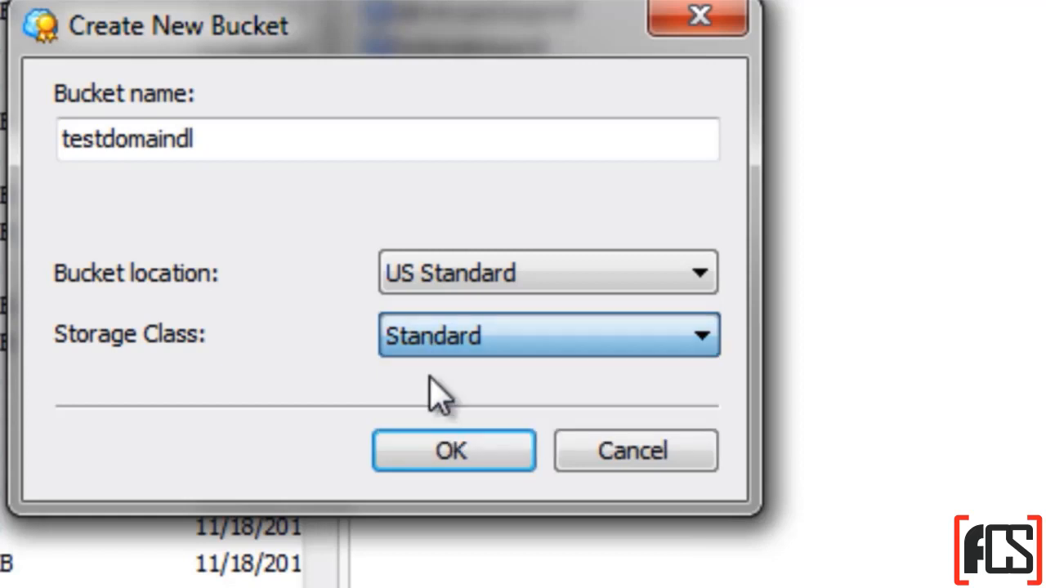
{"action": "left_click", "coordinate": [466, 453]}
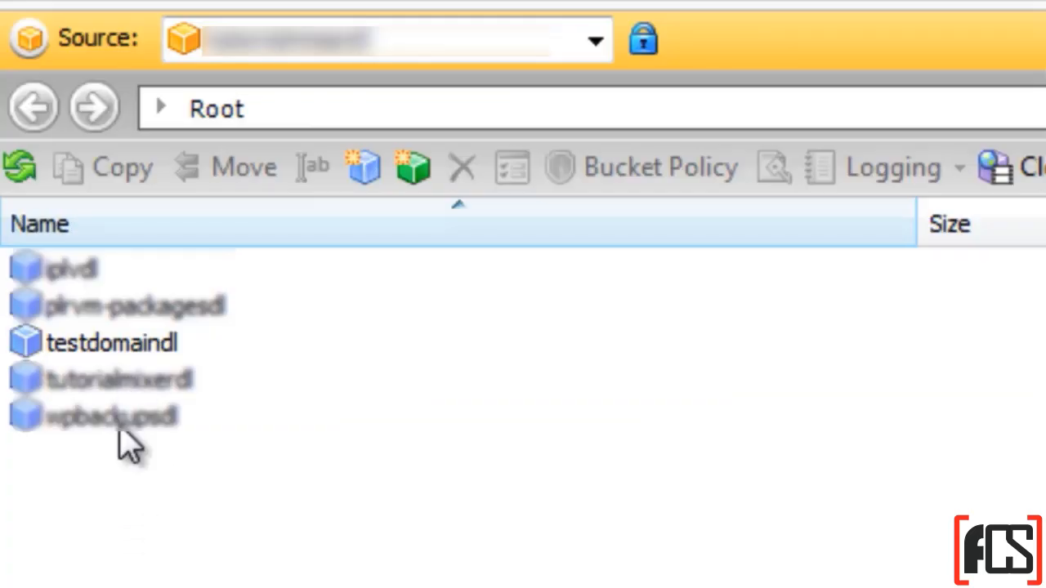
- Open the testdomaindl bucket and create a folder named videos inside it
{"action": "left_click", "coordinate": [126, 341]}
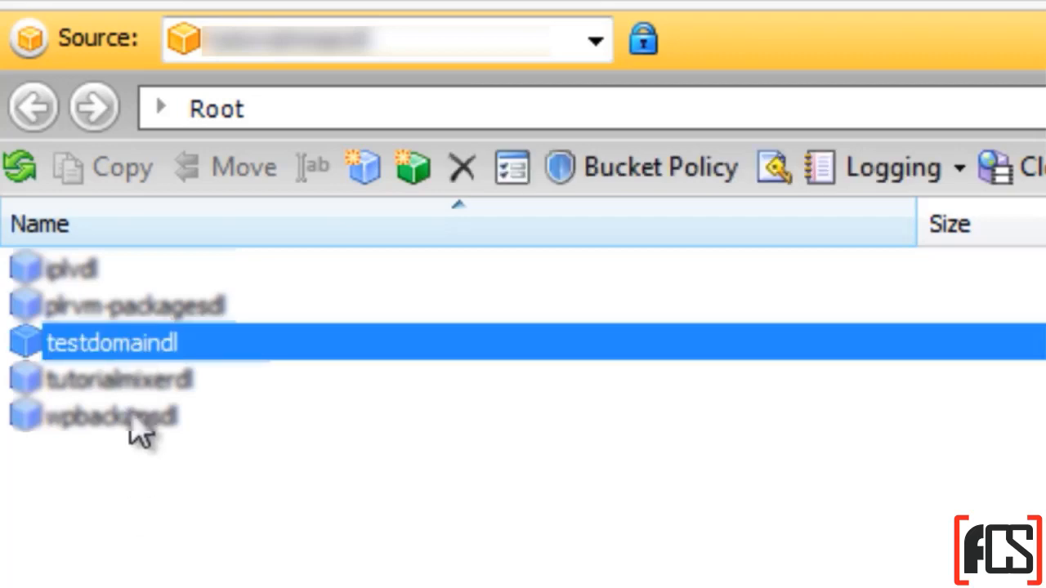
{"action": "double_click", "coordinate": [196, 353]}
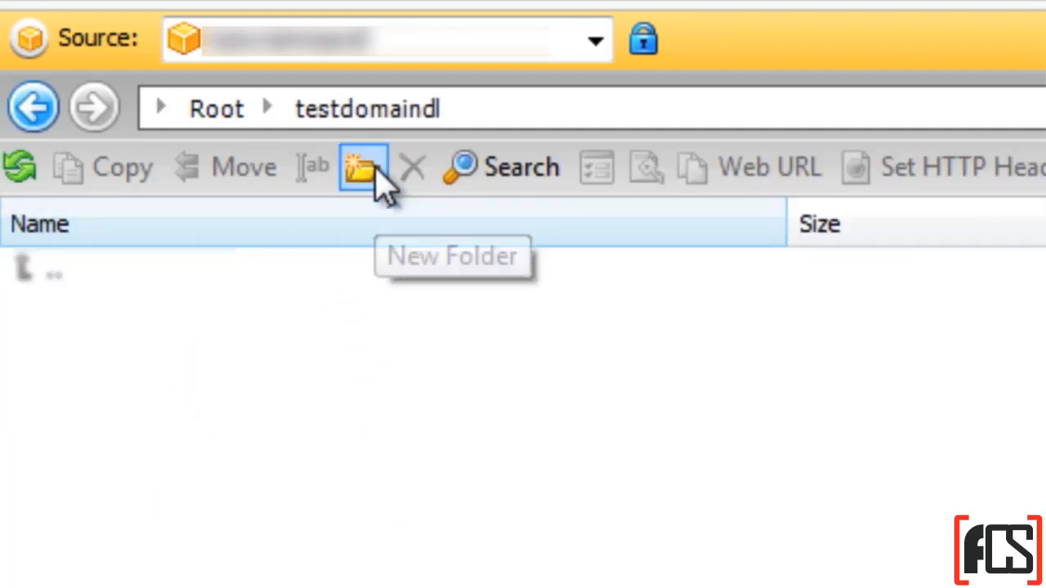
{"action": "left_click", "coordinate": [376, 171]}
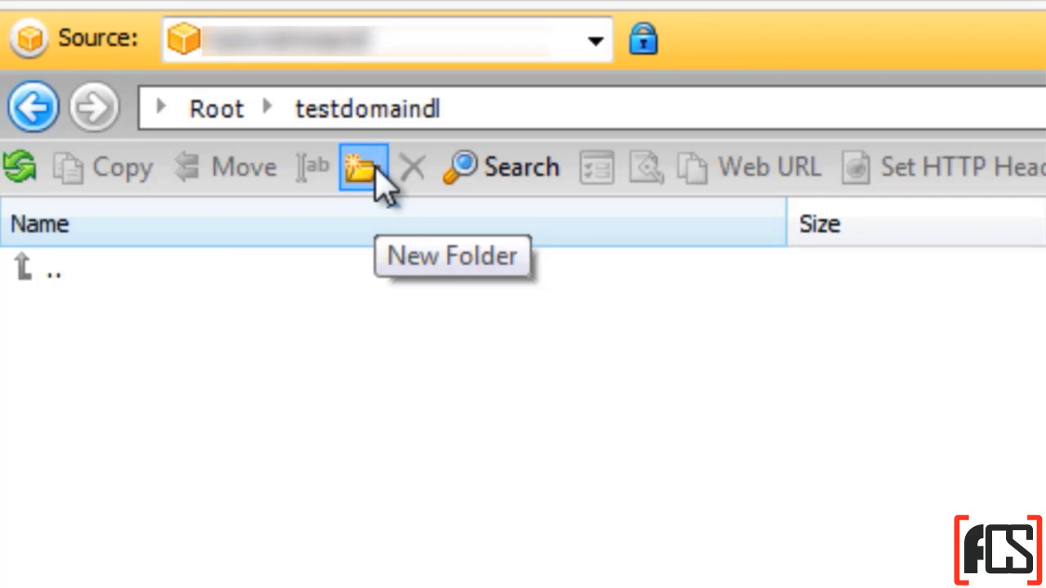
{"action": "left_click_drag", "start_coordinate": [187, 495], "coordinate": [629, 480]}
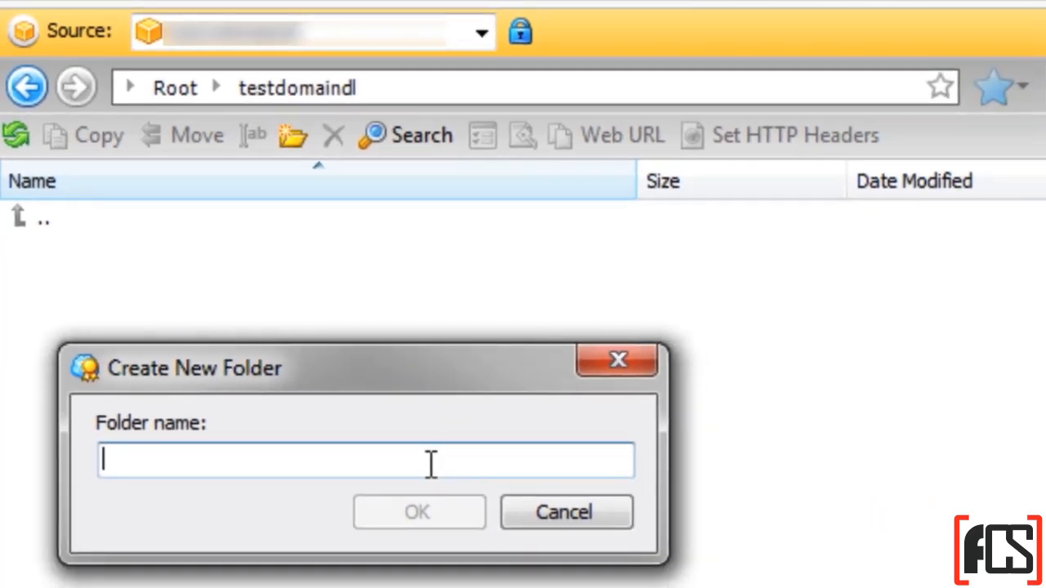
{"action": "type", "text": "videos"}
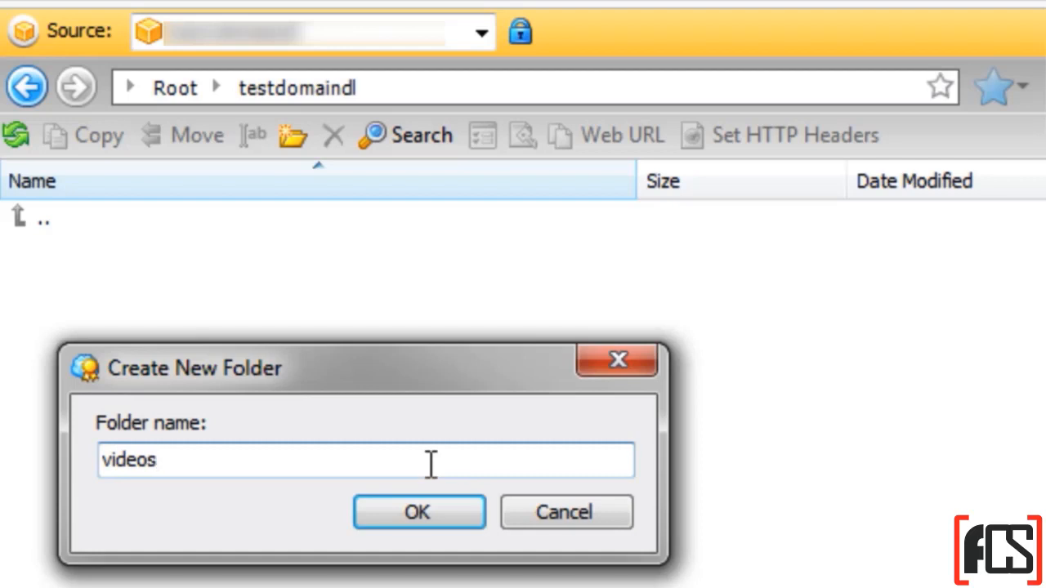
{"action": "left_click", "coordinate": [411, 514]}
- Create folders named audios and images in the testdomaindl bucket, and open the audios folder
{"action": "left_click", "coordinate": [295, 139]}
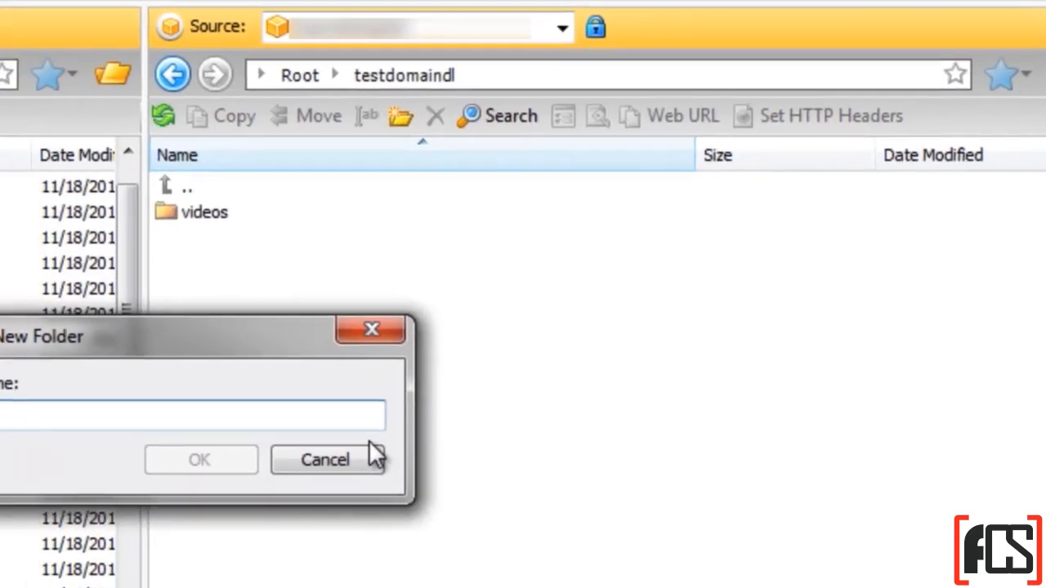
{"action": "type", "text": "audios"}
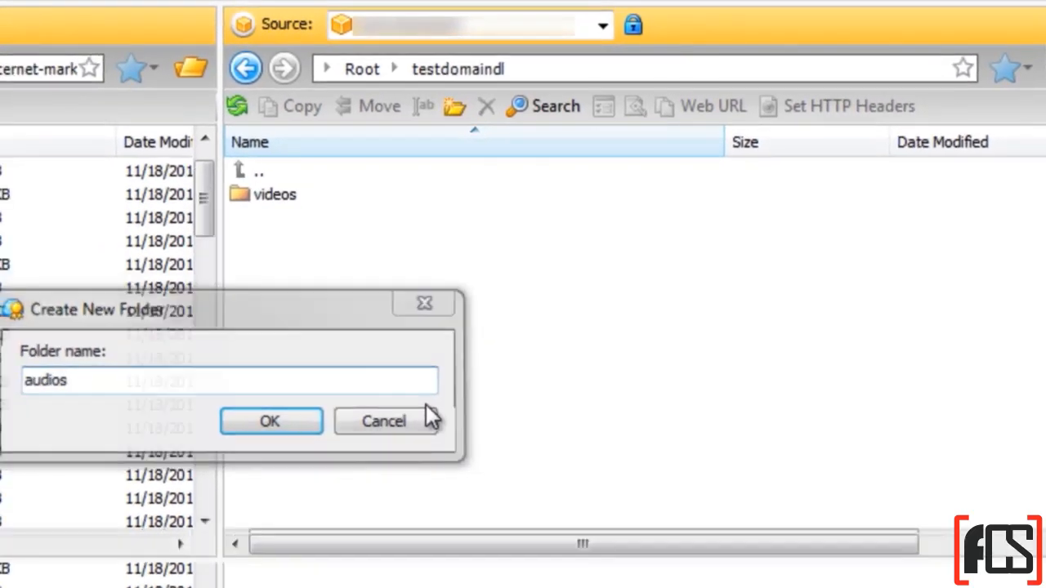
{"action": "key", "text": "Return"}
{"action": "left_click", "coordinate": [451, 111]}
{"action": "type", "text": "images"}
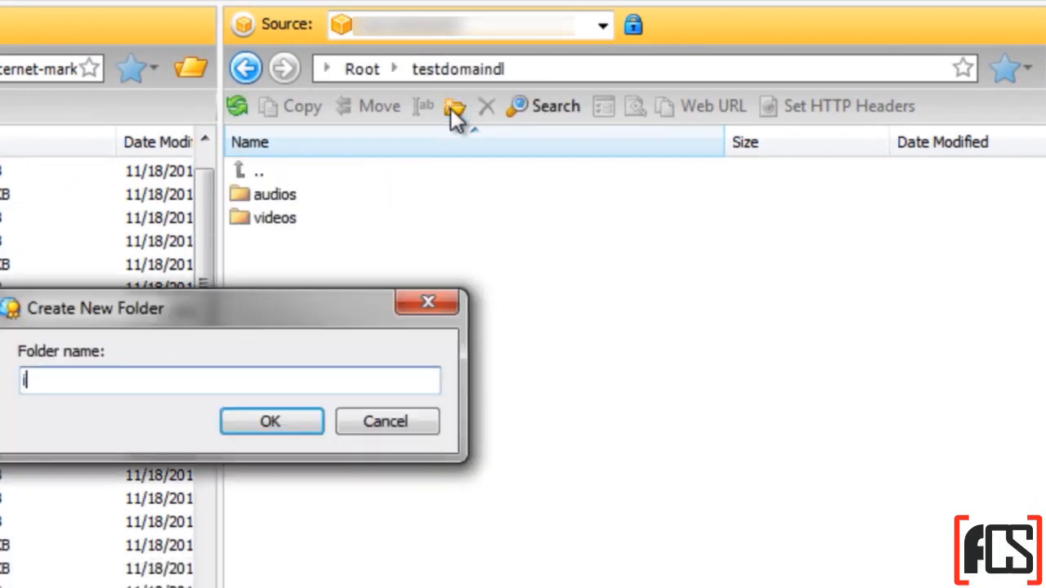
{"action": "key", "text": "Return"}
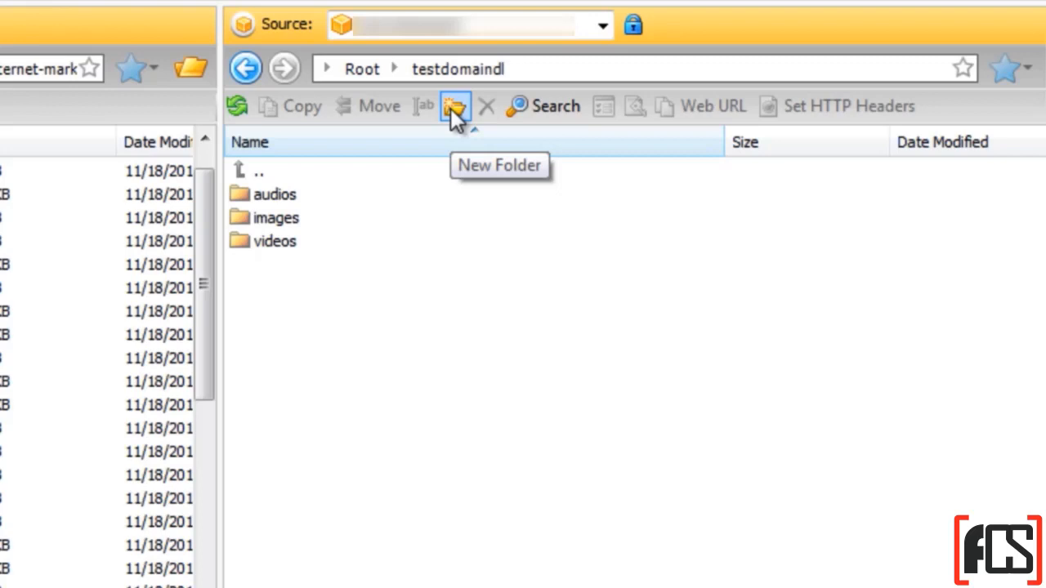
{"action": "left_click", "coordinate": [316, 237]}
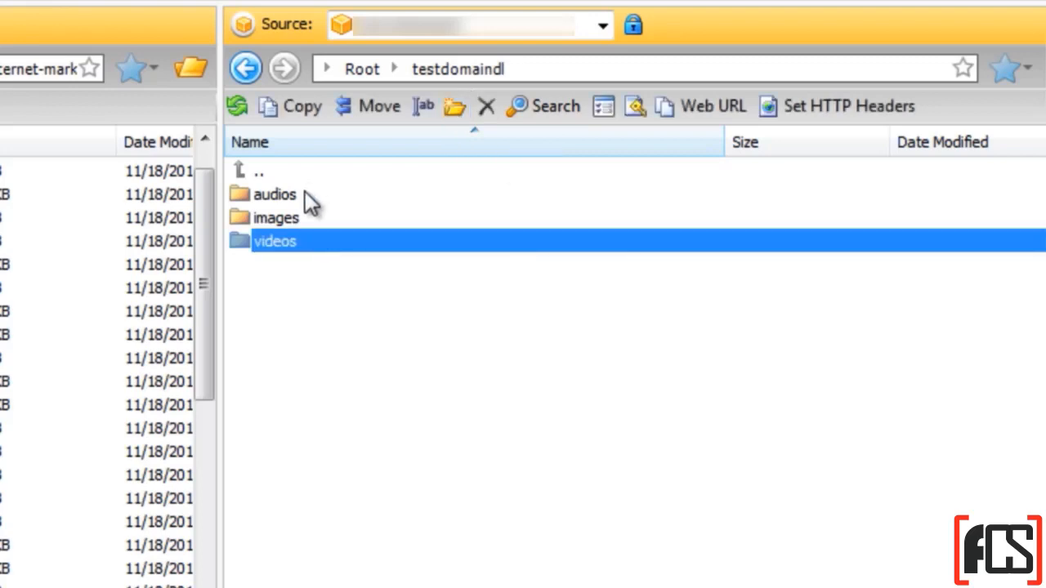
{"action": "double_click", "coordinate": [305, 197]}
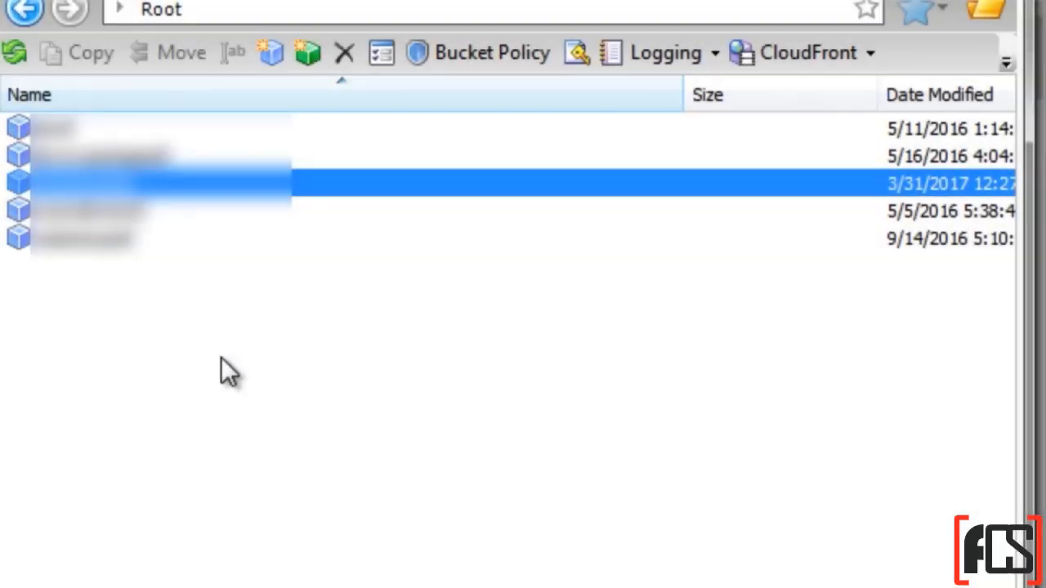
- Open the Bucket Policy for the testdomaindl bucket from the root bucket list
{"action": "right_click", "coordinate": [186, 189]}
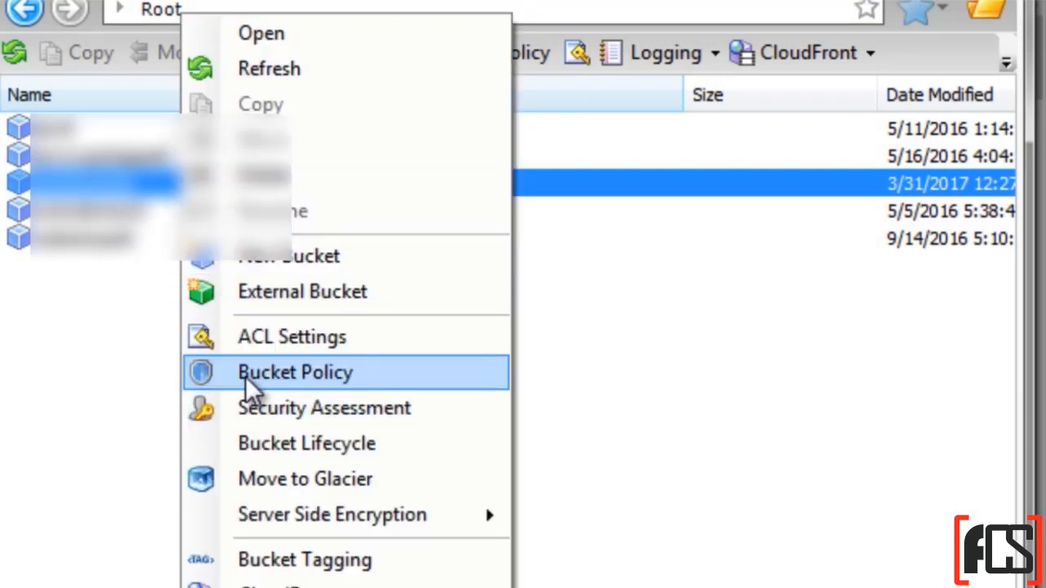
{"action": "left_click", "coordinate": [478, 374]}
{"action": "left_click_drag", "start_coordinate": [626, 35], "coordinate": [732, 43]}
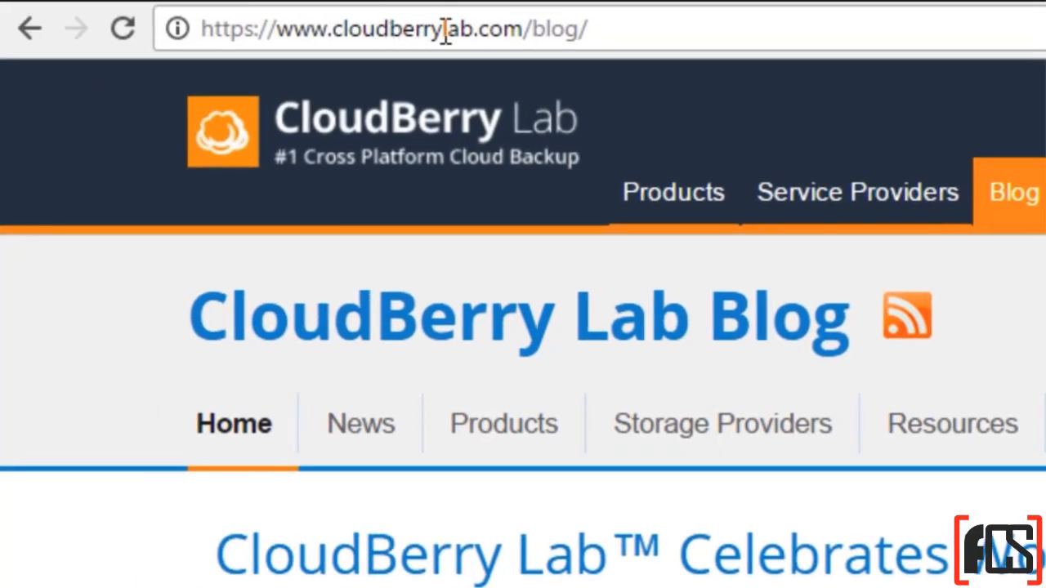
- Search the CloudBerry Lab blog for "amazon s3 hotlinking"
{"action": "left_click", "coordinate": [651, 28]}
{"action": "left_click", "coordinate": [852, 25]}
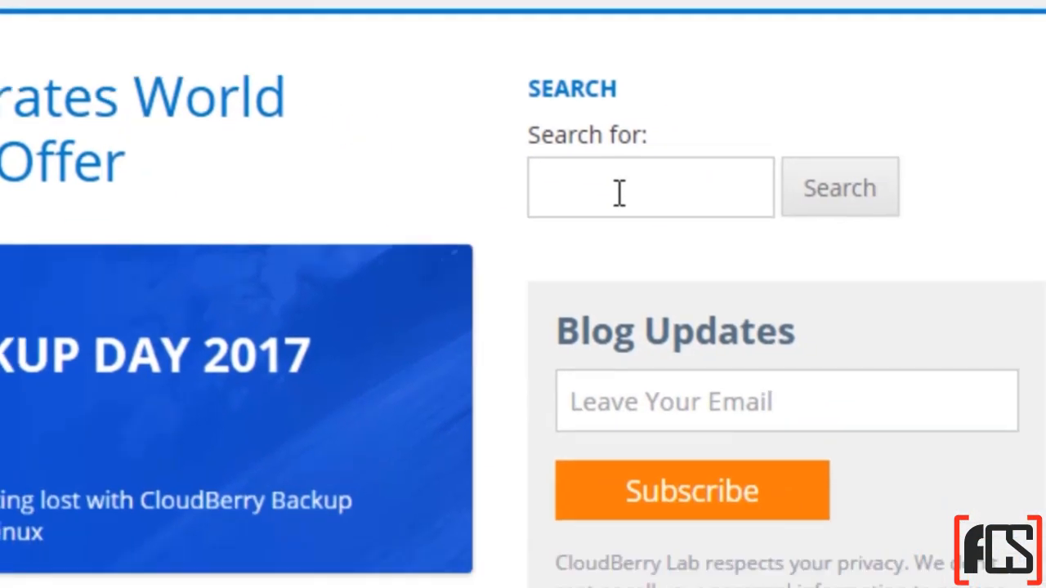
{"action": "left_click", "coordinate": [619, 193]}
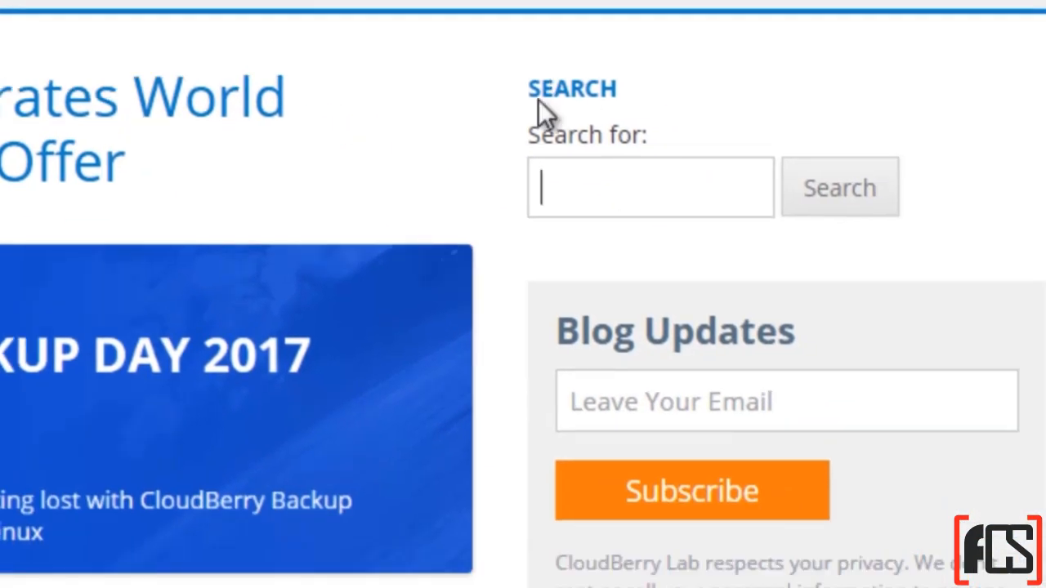
{"action": "right_click", "coordinate": [599, 195]}
{"action": "left_click", "coordinate": [695, 385]}
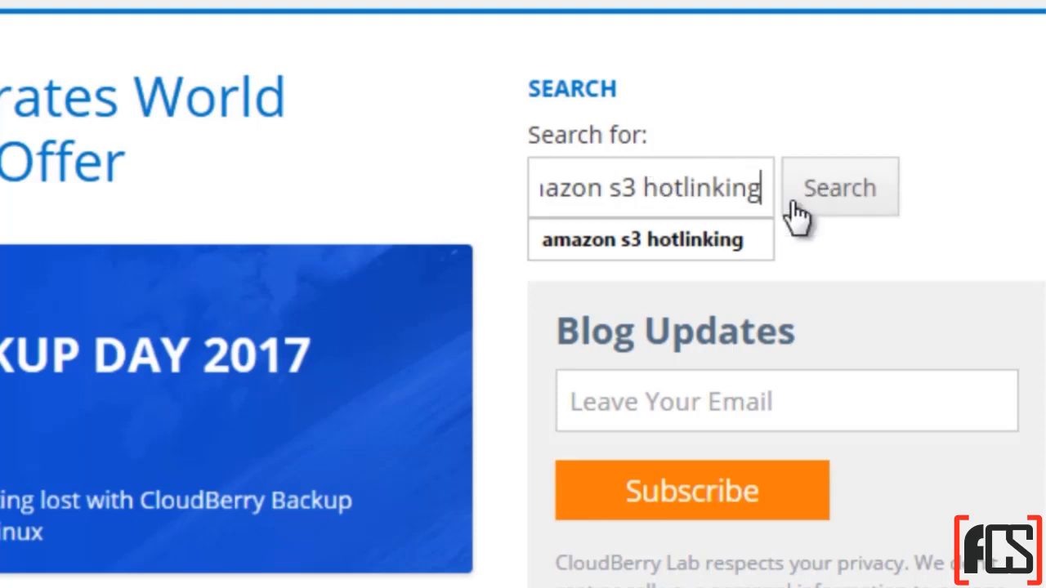
{"action": "left_click", "coordinate": [747, 232]}
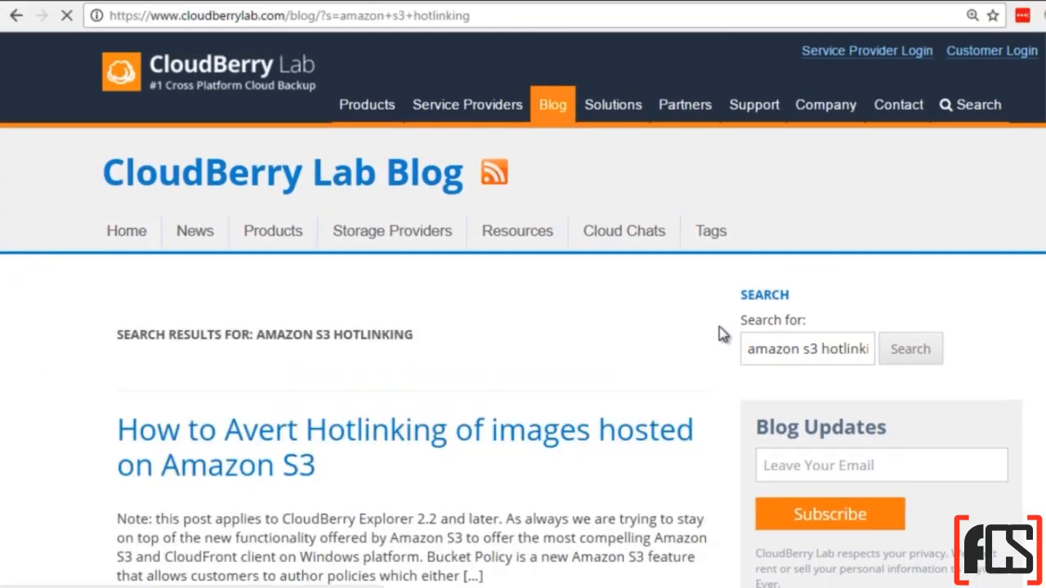
- Open the article "How to Avert Hotlinking of images hosted on Amazon S3" and find its example bucket policy
{"action": "scroll", "coordinate": [719, 327], "scroll_direction": "down", "scroll_amount": 1}
{"action": "scroll", "coordinate": [719, 331], "scroll_direction": "down", "scroll_amount": 2}
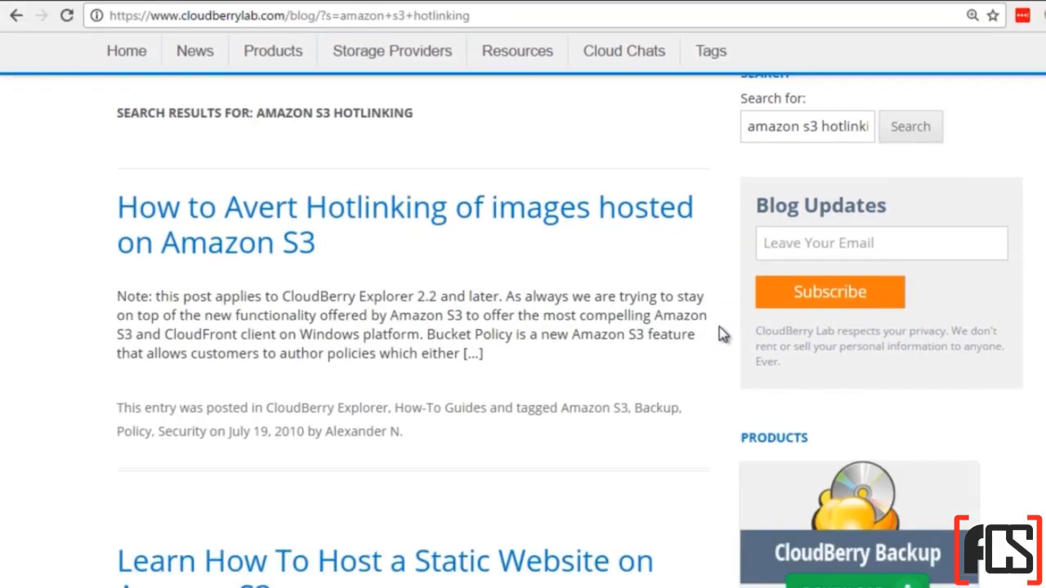
{"action": "left_click", "coordinate": [406, 212]}
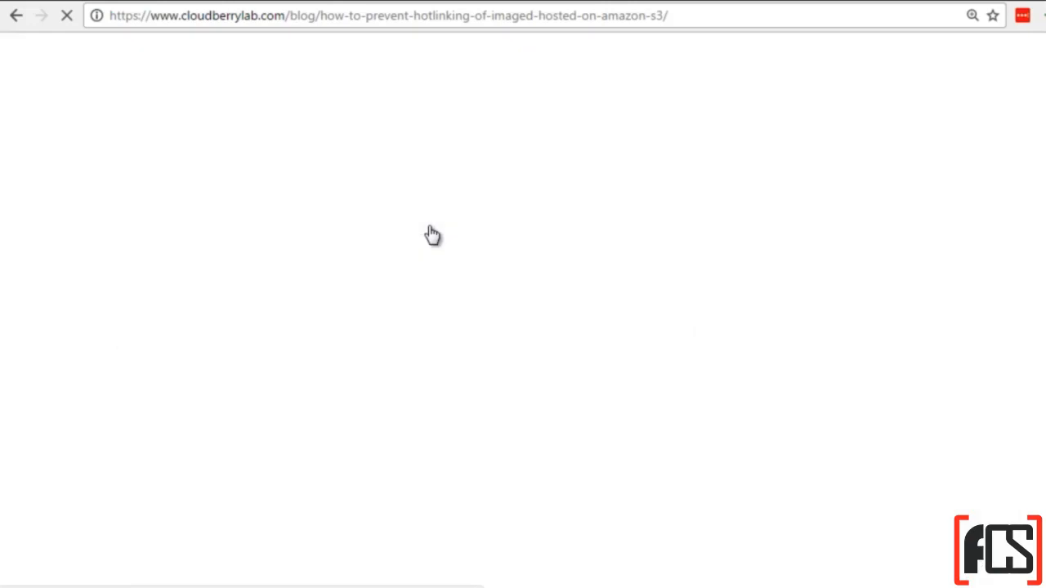
{"action": "scroll", "coordinate": [239, 335], "scroll_direction": "down", "scroll_amount": 8}
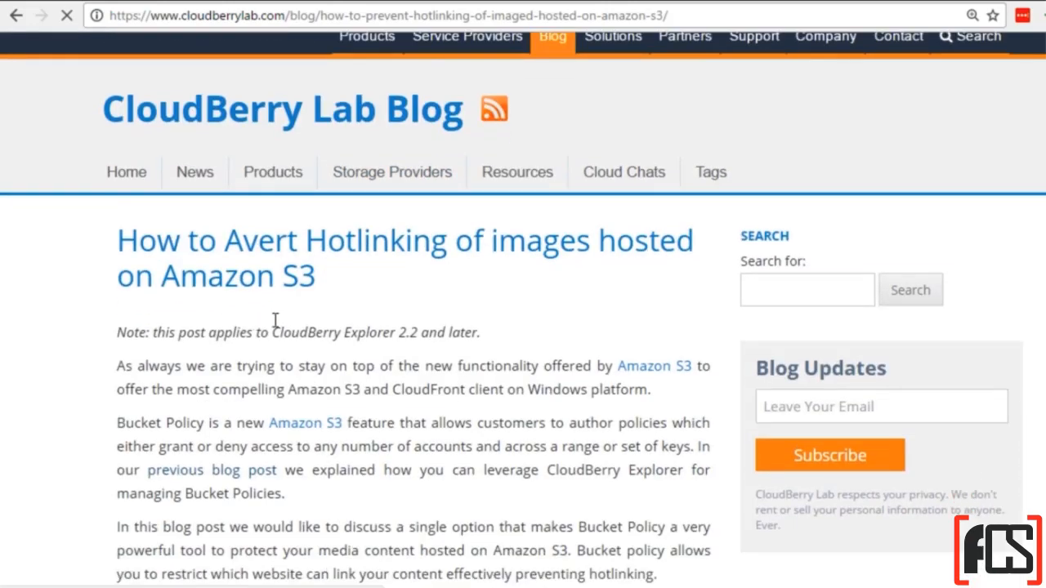
{"action": "scroll", "coordinate": [274, 327], "scroll_direction": "down", "scroll_amount": 3}
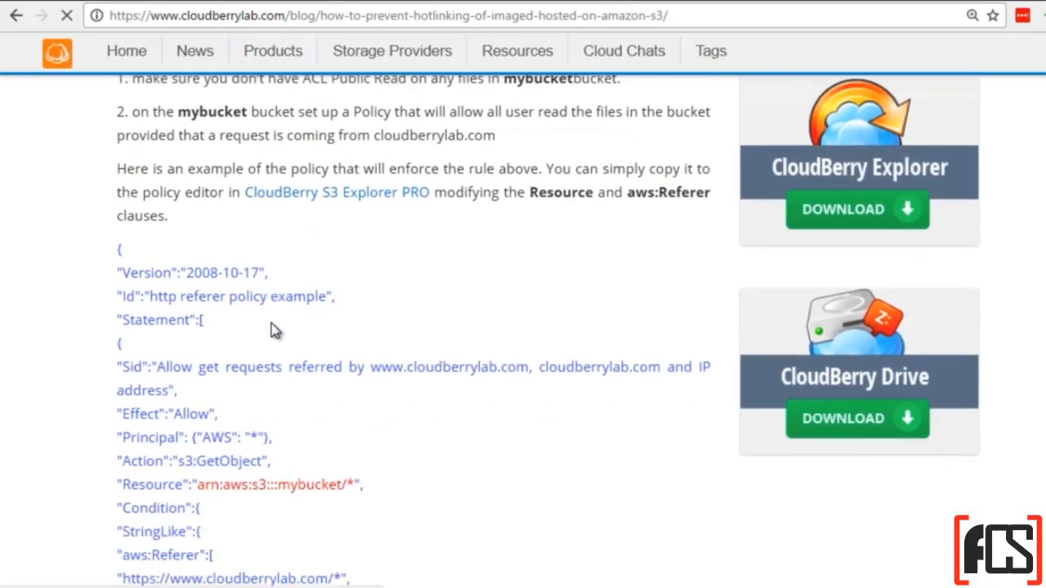
{"action": "scroll", "coordinate": [408, 327], "scroll_direction": "down", "scroll_amount": 15}
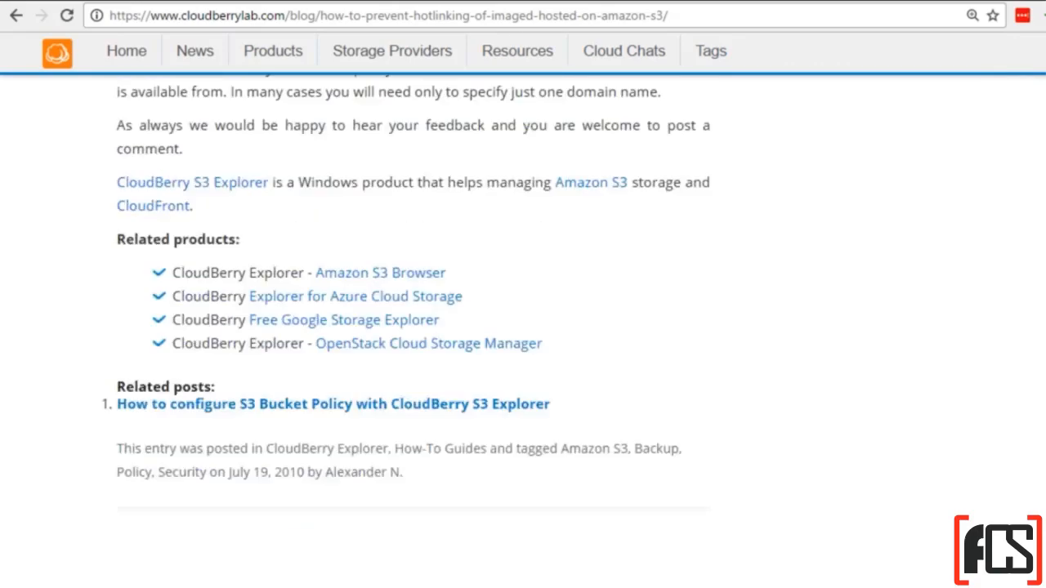
{"action": "scroll", "coordinate": [409, 327], "scroll_direction": "up", "scroll_amount": 20}
{"action": "scroll", "coordinate": [376, 270], "scroll_direction": "down", "scroll_amount": 9}
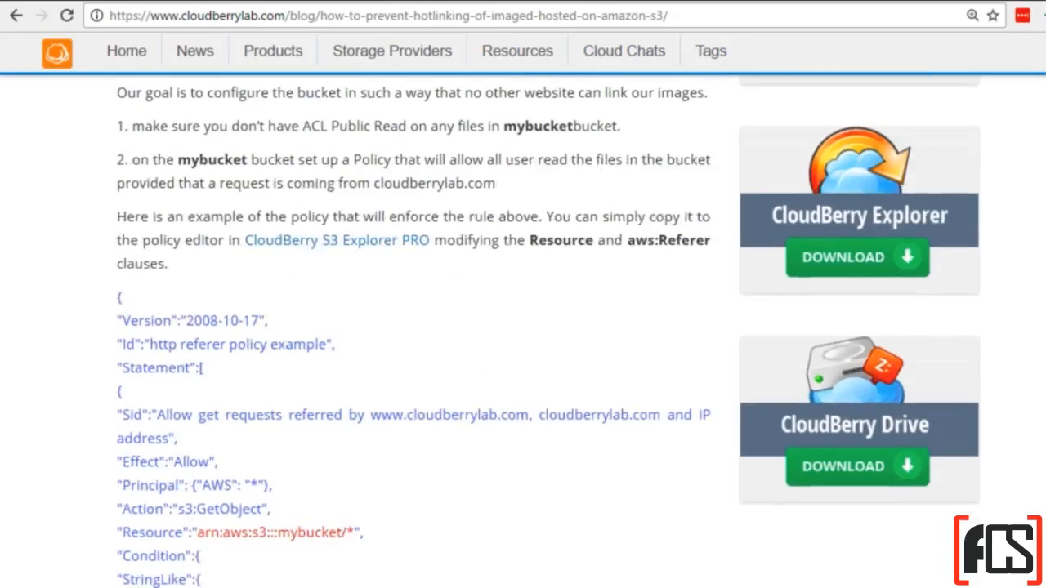
{"action": "scroll", "coordinate": [378, 271], "scroll_direction": "up", "scroll_amount": 2}
{"action": "scroll", "coordinate": [375, 274], "scroll_direction": "up", "scroll_amount": 1}
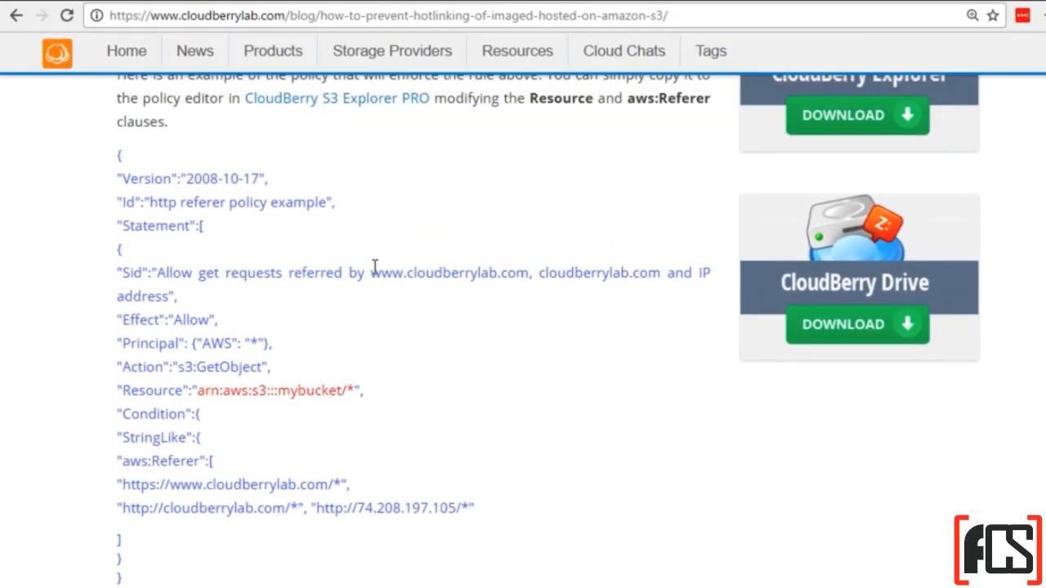
- Copy the entire example http referer policy from the article, from the opening brace to the closing brace
{"action": "left_click_drag", "start_coordinate": [117, 157], "coordinate": [266, 425]}
{"action": "left_click", "coordinate": [266, 425]}
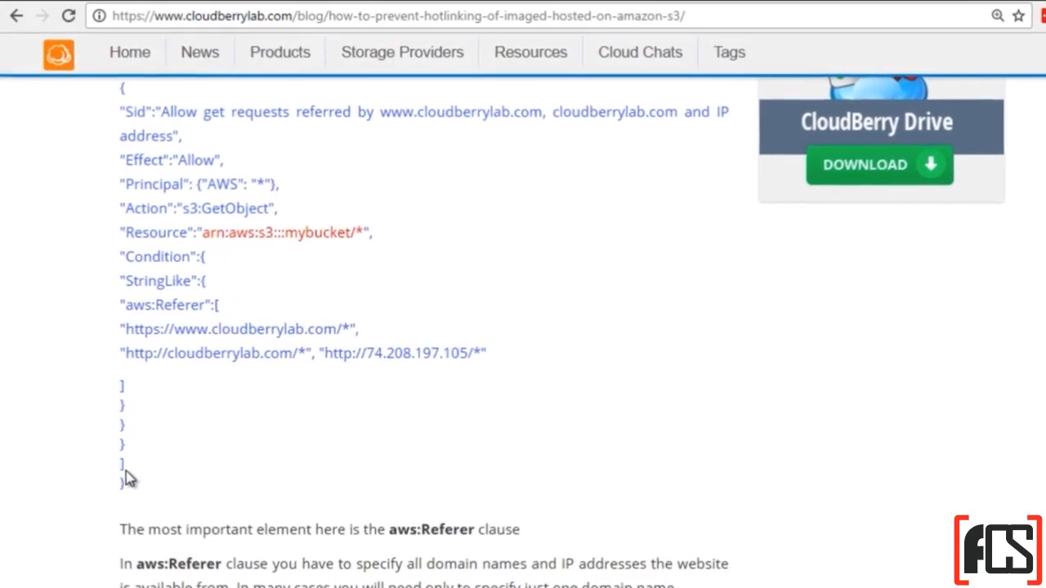
{"action": "scroll", "coordinate": [127, 457], "scroll_direction": "up", "scroll_amount": 3}
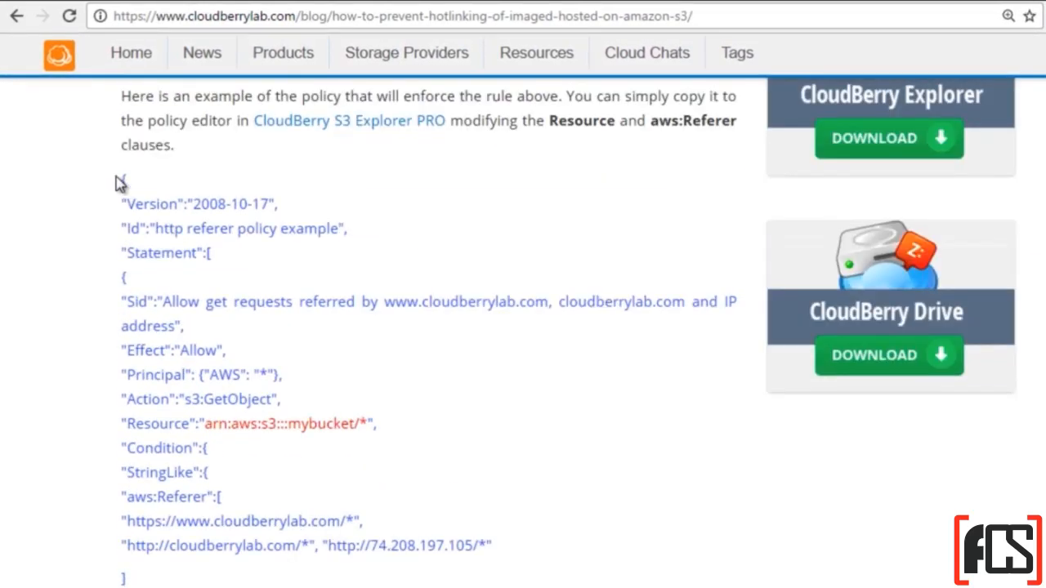
{"action": "left_click_drag", "start_coordinate": [119, 183], "coordinate": [253, 184]}
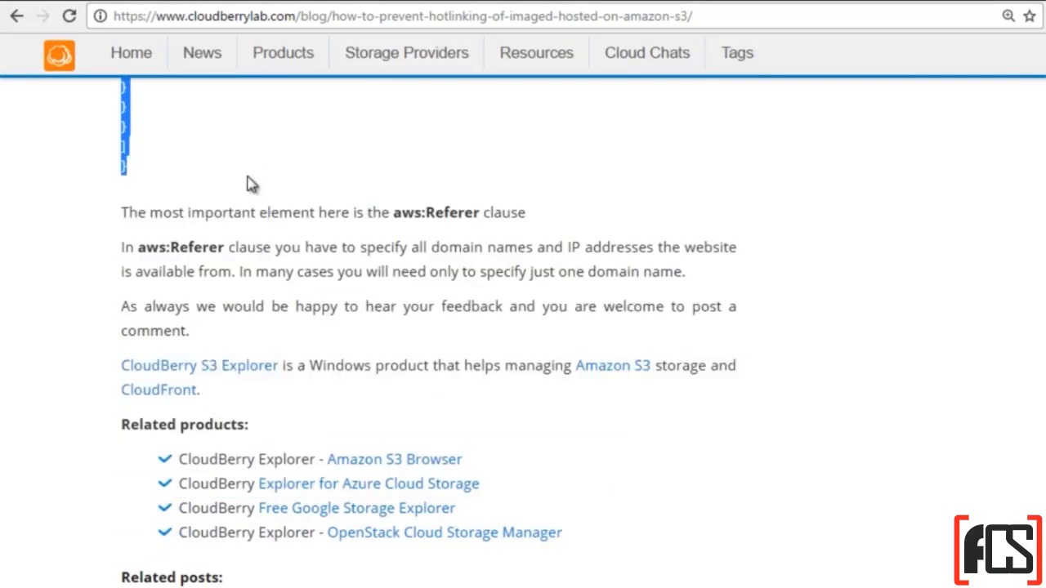
{"action": "right_click", "coordinate": [130, 141]}
{"action": "left_click", "coordinate": [135, 144]}
{"action": "scroll", "coordinate": [210, 191], "scroll_direction": "up", "scroll_amount": 5}
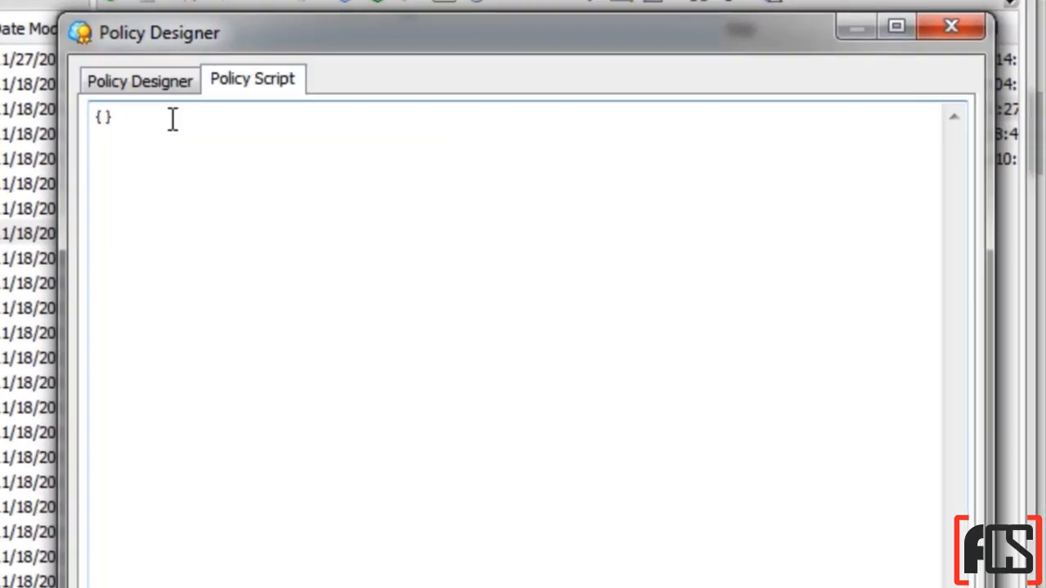
- Switch from the empty policy script to Word and paste the copied policy into the blank document
{"action": "left_click", "coordinate": [172, 118]}
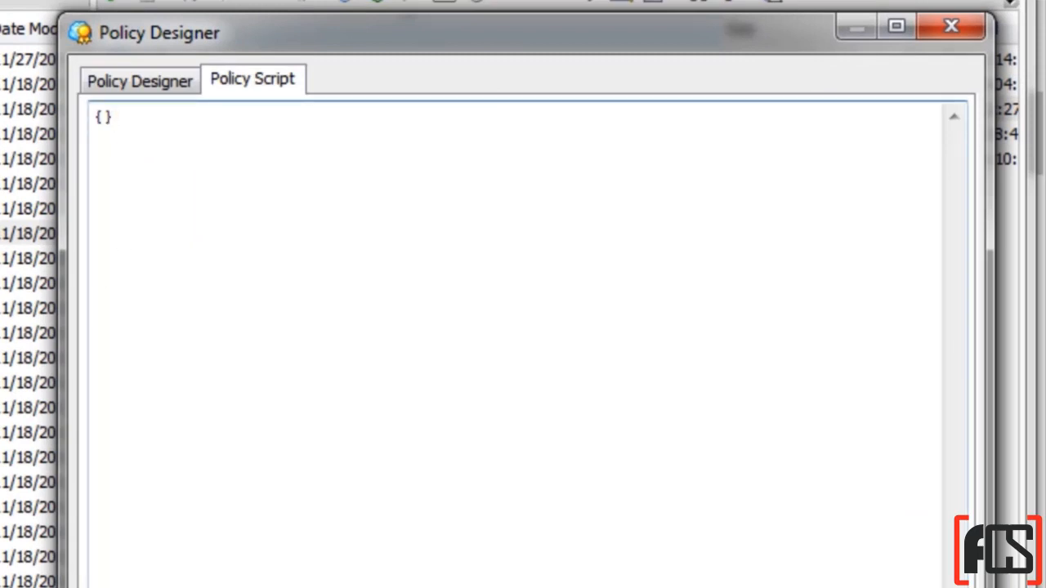
{"action": "left_click", "coordinate": [122, 587]}
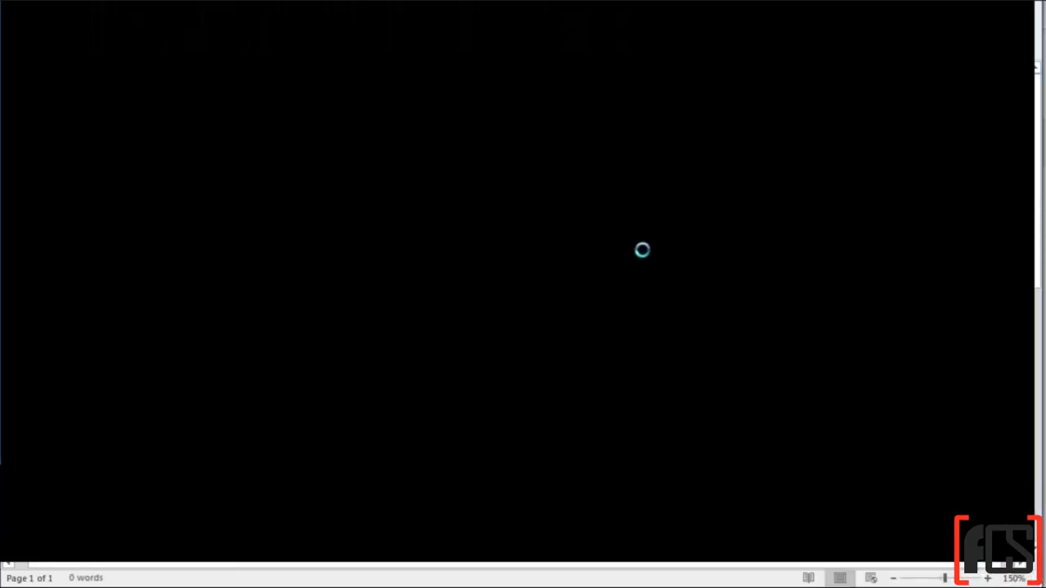
{"action": "scroll", "coordinate": [535, 202], "scroll_direction": "up", "scroll_amount": 3, "text": "ctrl"}
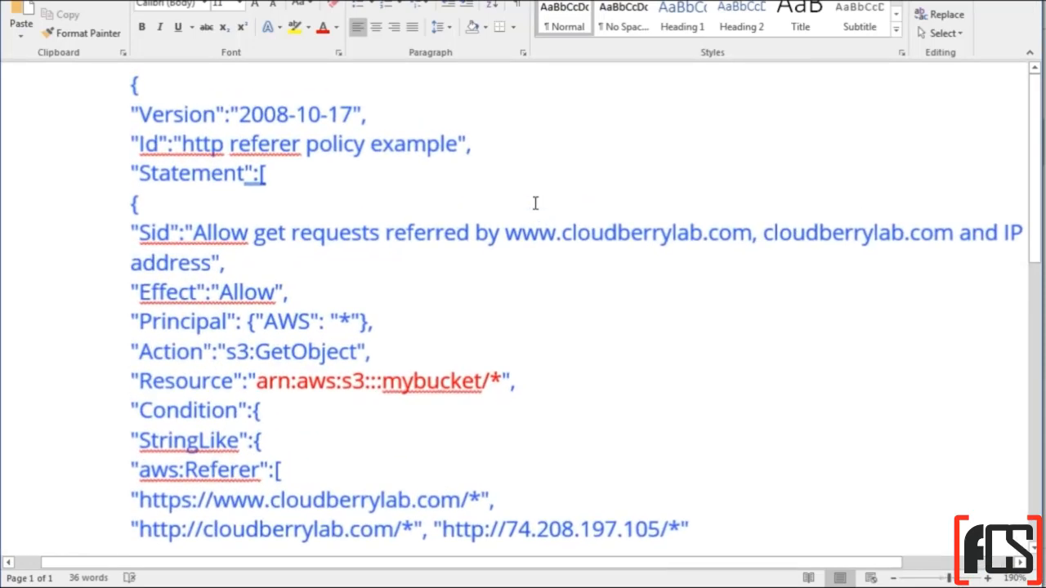
- Replace the bucket name mybucket in the policy's Resource line with testdomaindl
{"action": "scroll", "coordinate": [466, 276], "scroll_direction": "down", "scroll_amount": 1}
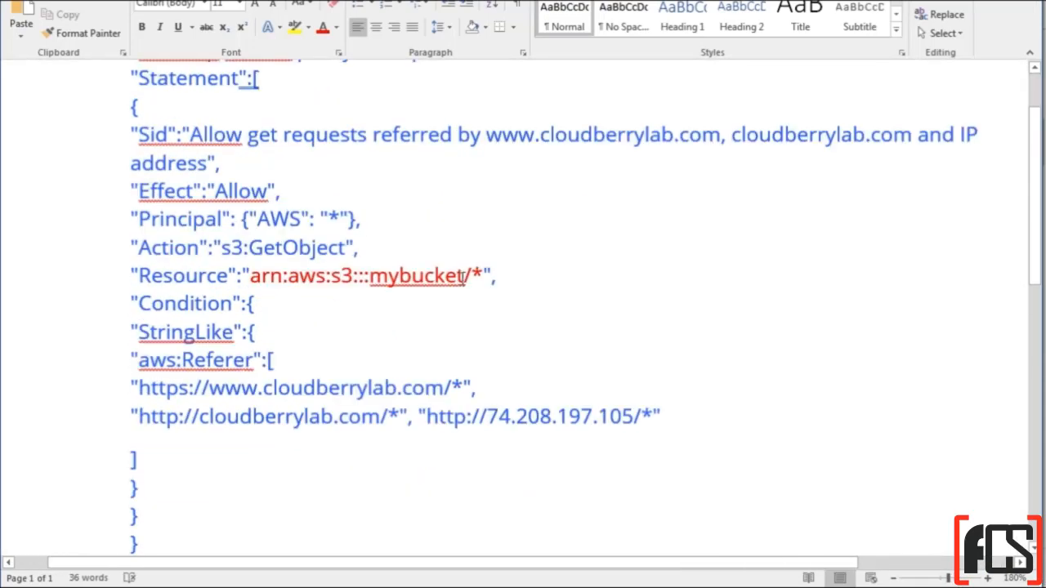
{"action": "left_click_drag", "start_coordinate": [467, 276], "coordinate": [375, 272]}
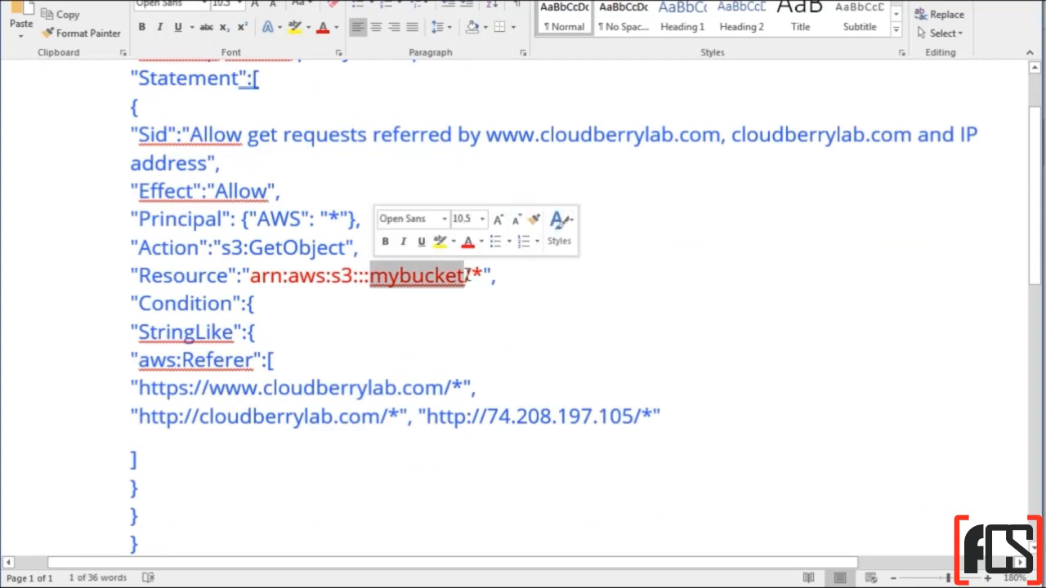
{"action": "type", "text": "testdomain"}
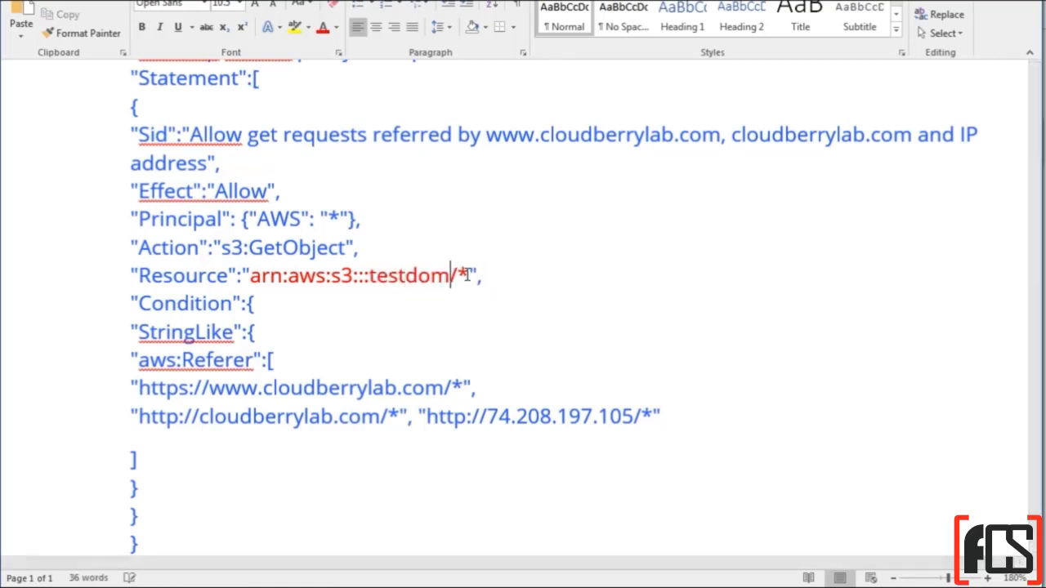
{"action": "type", "text": "dl"}
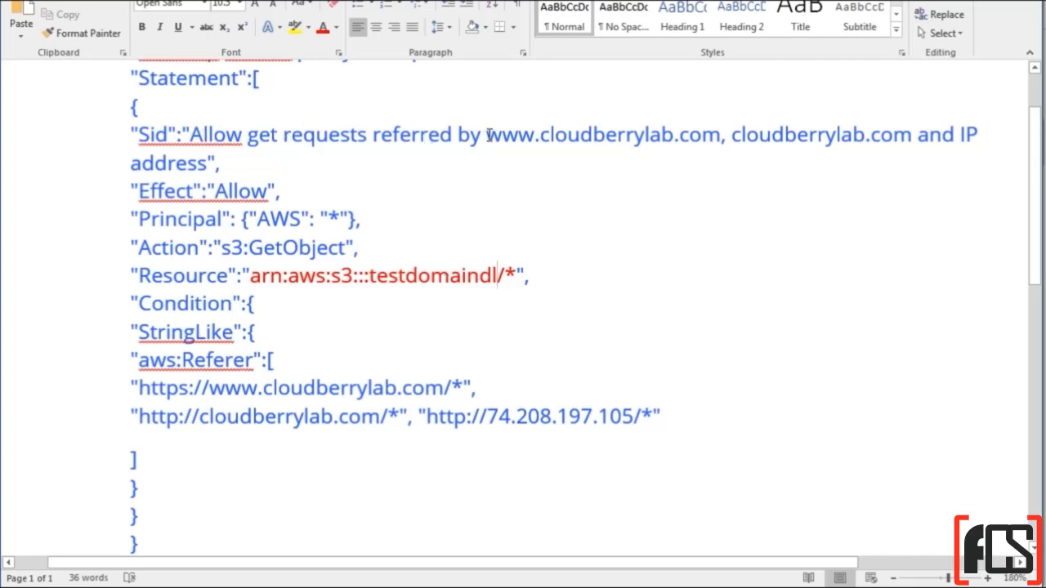
{"action": "left_click_drag", "start_coordinate": [488, 134], "coordinate": [211, 162]}
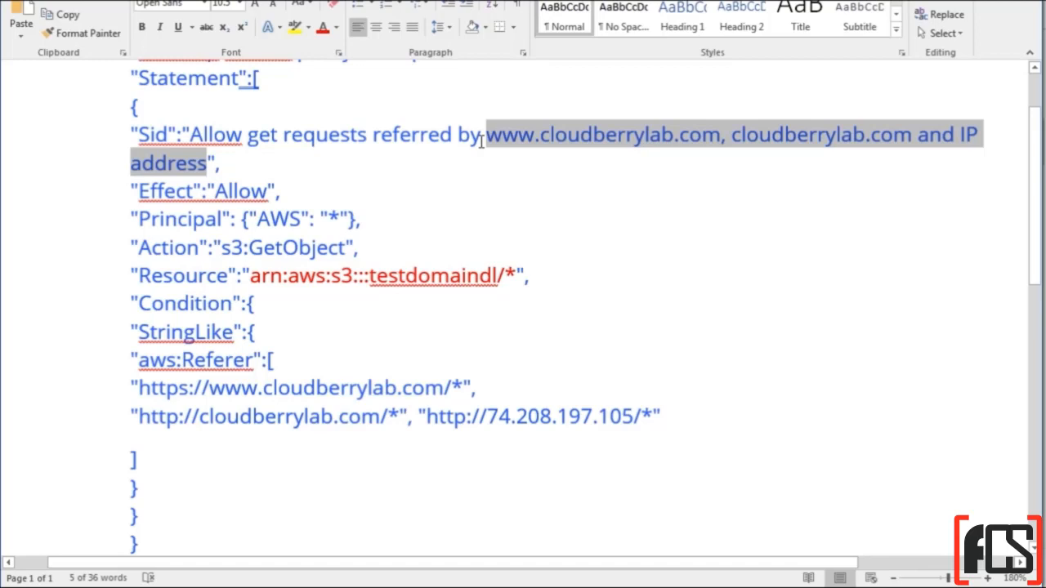
{"action": "type", "text": "www.yourdo"}
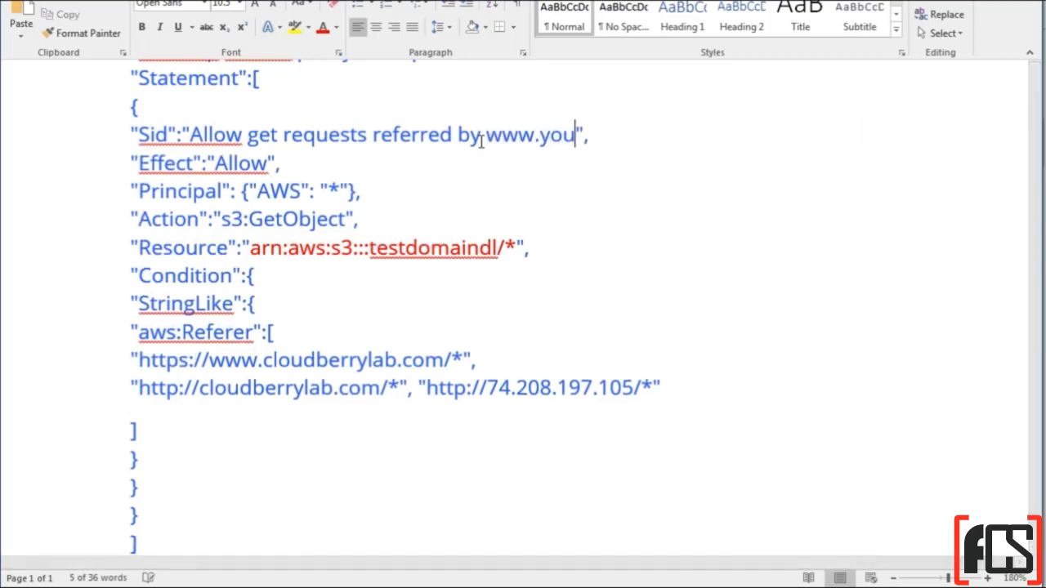
{"action": "type", "text": "main.com"}
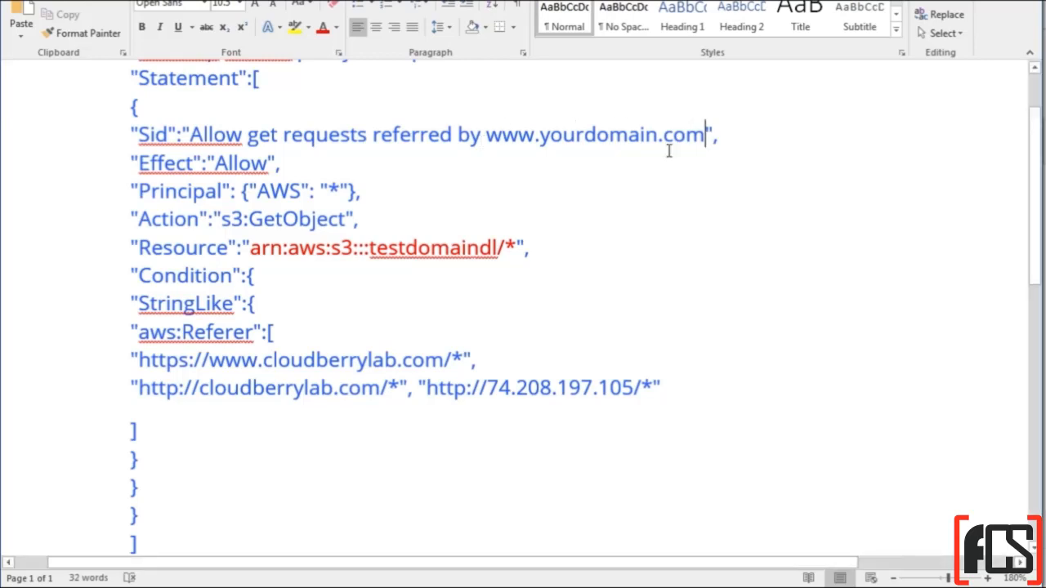
{"action": "scroll", "coordinate": [398, 278], "scroll_direction": "down", "scroll_amount": 2}
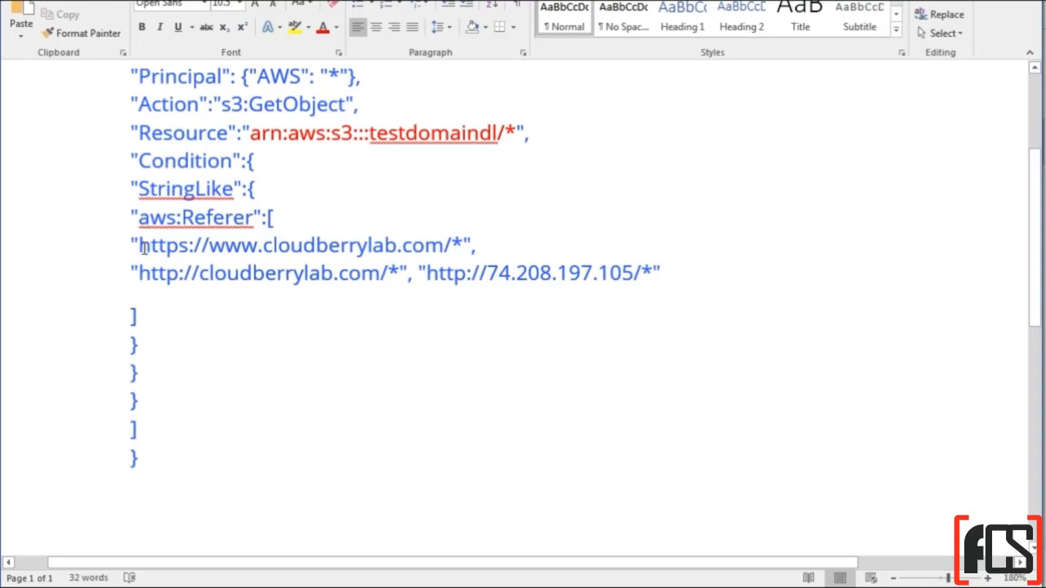
{"action": "left_click_drag", "start_coordinate": [141, 246], "coordinate": [439, 249]}
{"action": "scroll", "coordinate": [334, 306], "scroll_direction": "up", "scroll_amount": 1}
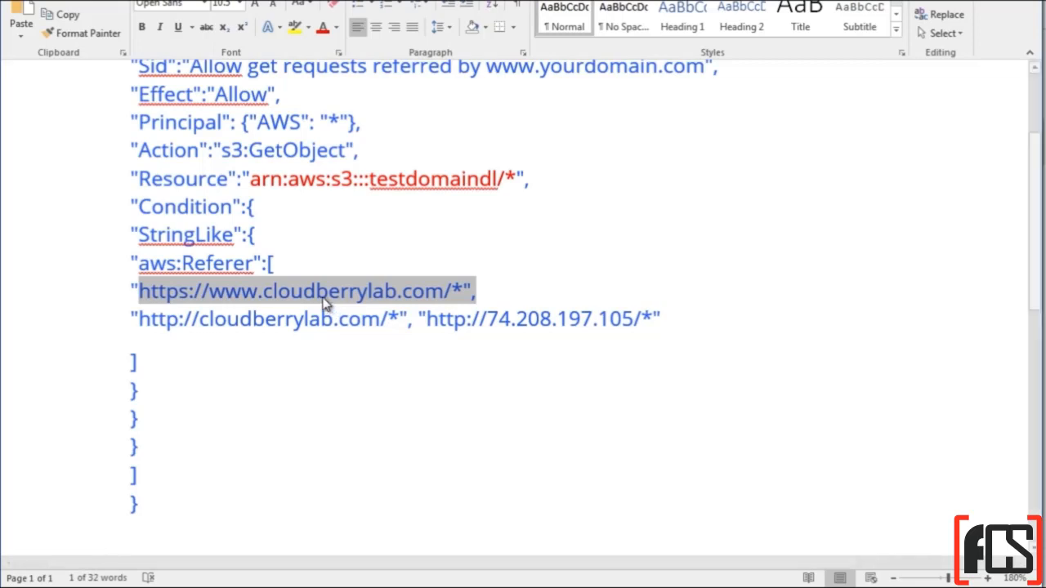
{"action": "left_click", "coordinate": [328, 294]}
{"action": "left_click_drag", "start_coordinate": [446, 292], "coordinate": [144, 298]}
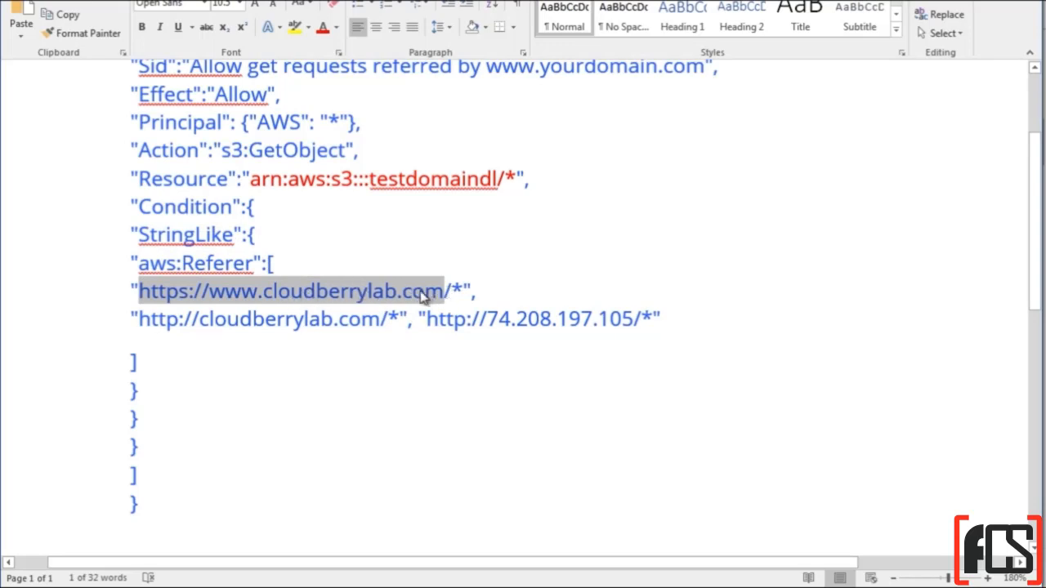
{"action": "left_click", "coordinate": [507, 287]}
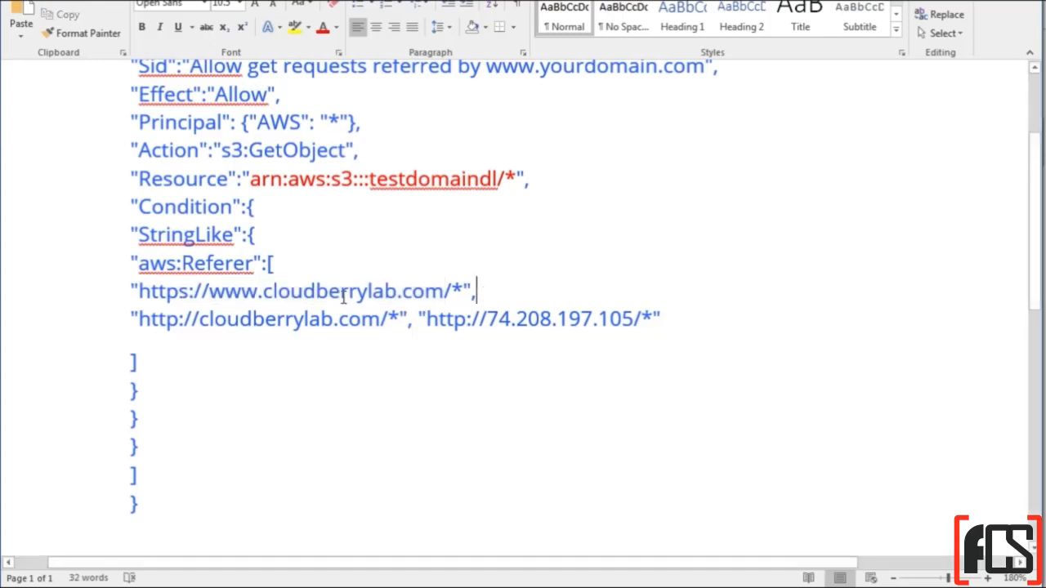
{"action": "left_click_drag", "start_coordinate": [142, 292], "coordinate": [445, 291]}
{"action": "key", "text": "ctrl+v"}
- Change the domain in the second aws:Referer address to yourdomain.com
{"action": "key", "text": "Down"}
{"action": "key", "text": "Left"}
{"action": "key", "text": "Left"}
{"action": "key", "text": "Left"}
{"action": "key", "text": "Left"}
{"action": "key", "text": "Left"}
{"action": "key", "text": "Left"}
{"action": "key", "text": "Left"}
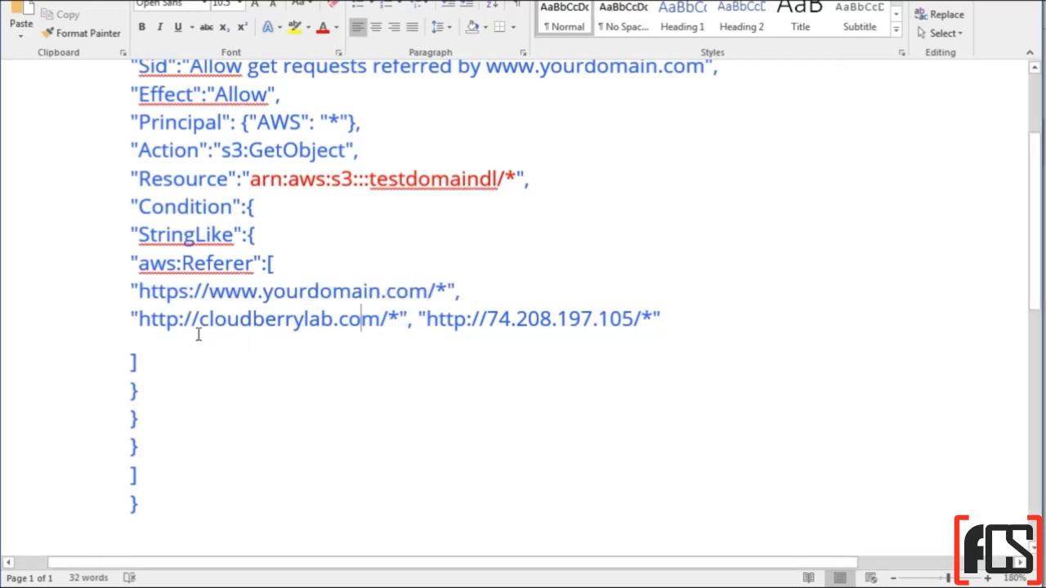
{"action": "left_click_drag", "start_coordinate": [201, 320], "coordinate": [377, 321]}
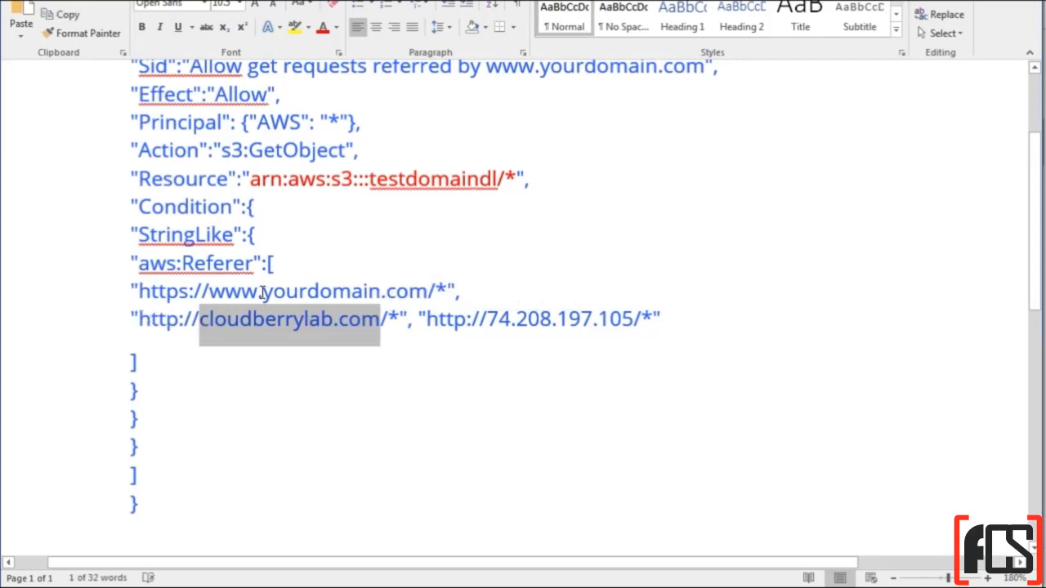
{"action": "type", "text": "yourdomain.com"}
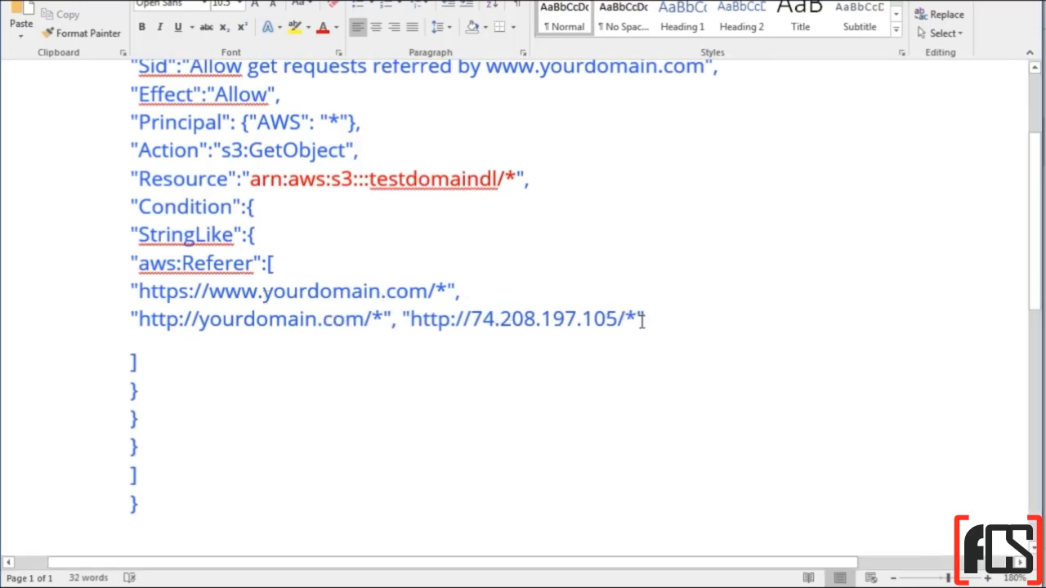
- Replace the IP address in the last aws:Referer entry with yourdomain.net
{"action": "left_click", "coordinate": [391, 319]}
{"action": "left_click", "coordinate": [670, 321]}
{"action": "key", "text": "Left"}
{"action": "key", "text": "Left"}
{"action": "key", "text": "Left"}
{"action": "key", "text": "Left"}
{"action": "key", "text": "Right"}
{"action": "key", "text": "shift+Left"}
{"action": "key", "text": "shift+Left"}
{"action": "key", "text": "shift+Left"}
{"action": "key", "text": "shift+Left"}
{"action": "key", "text": "shift+Left"}
{"action": "key", "text": "shift+Left"}
{"action": "key", "text": "shift+Left"}
{"action": "key", "text": "shift+Left"}
{"action": "key", "text": "shift+Left"}
{"action": "key", "text": "shift+Left"}
{"action": "key", "text": "shift+Left"}
{"action": "key", "text": "shift+Left"}
{"action": "key", "text": "shift+Left"}
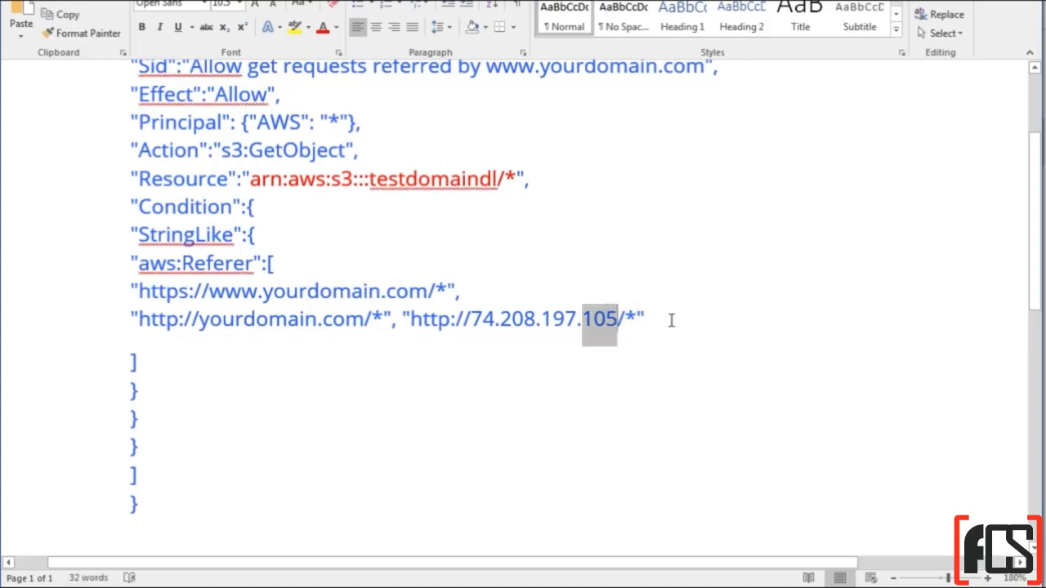
{"action": "key", "text": "shift+Left"}
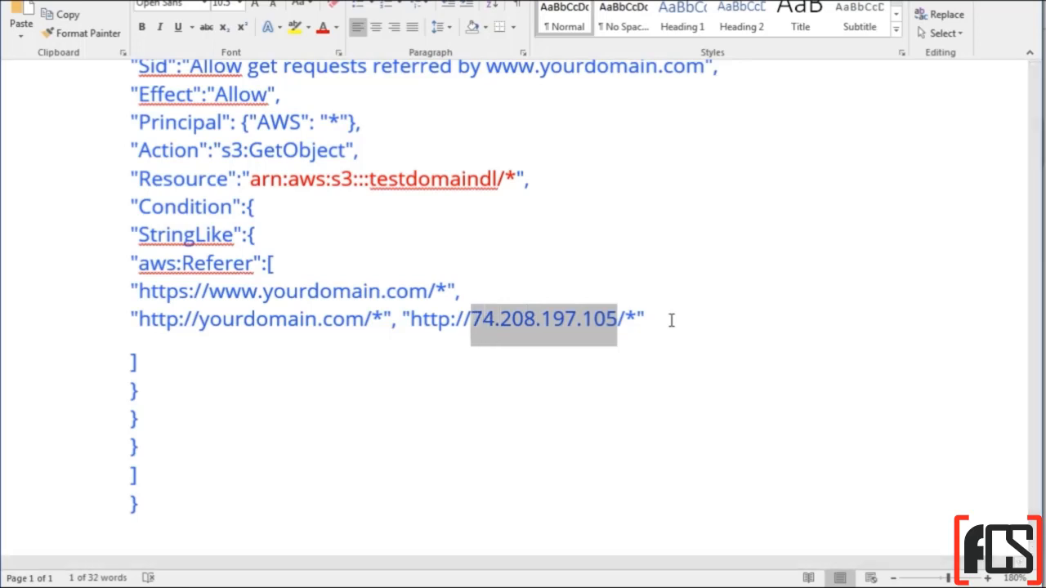
{"action": "type", "text": "yourdomain.net"}
{"action": "key", "text": "End"}
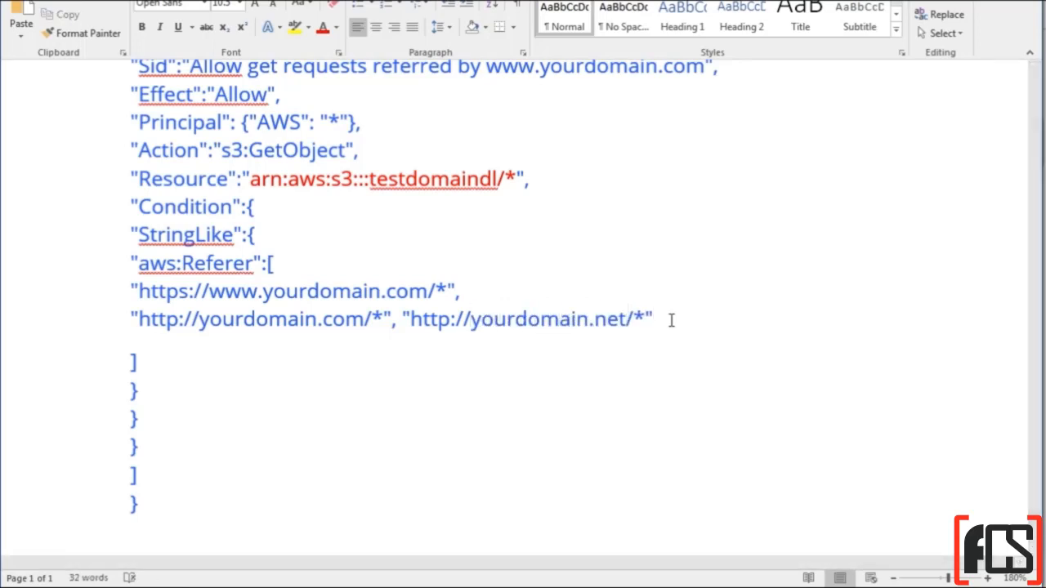
{"action": "type", "text": ","}
{"action": "key", "text": "ctrl+z"}
{"action": "type", "text": "\"\""}
{"action": "key", "text": "Left"}
{"action": "type", "text": "http://www.yourdomain.io"}
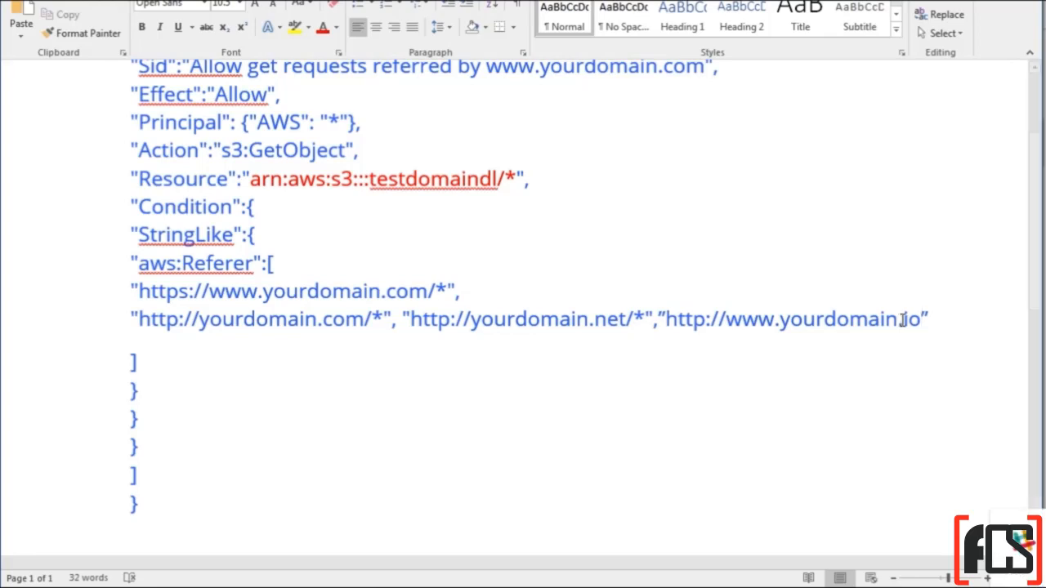
- Copy the entire policy text and close the Word document without saving it
{"action": "key", "text": "ctrl+a"}
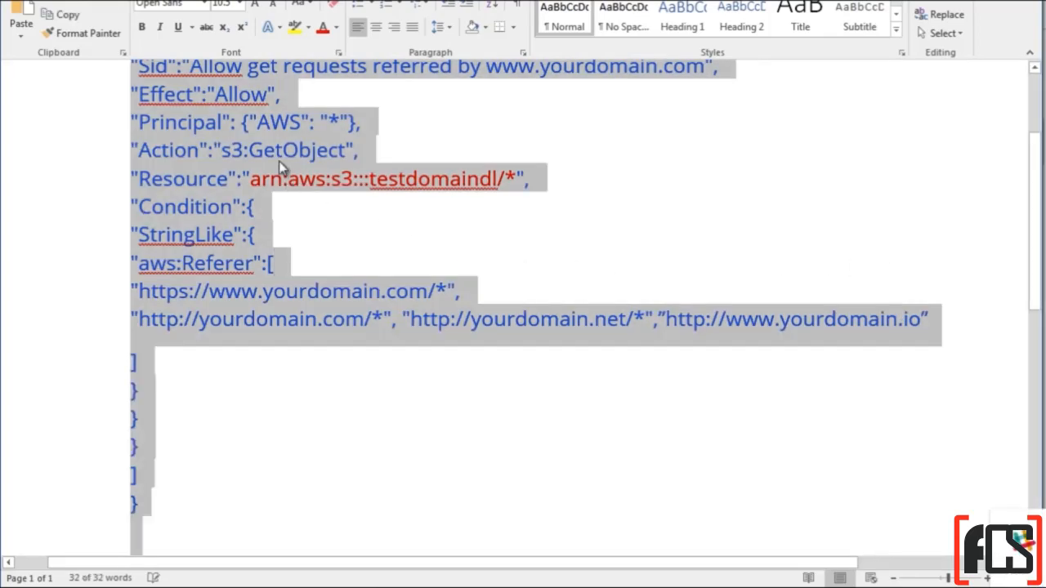
{"action": "right_click", "coordinate": [278, 160]}
{"action": "left_click", "coordinate": [307, 193]}
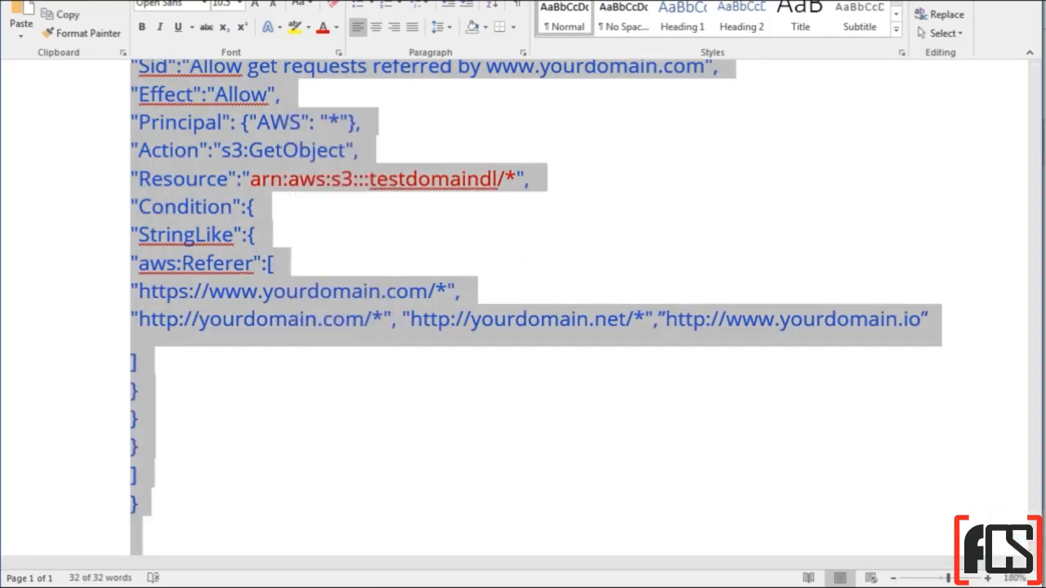
{"action": "key", "text": "alt+F4"}
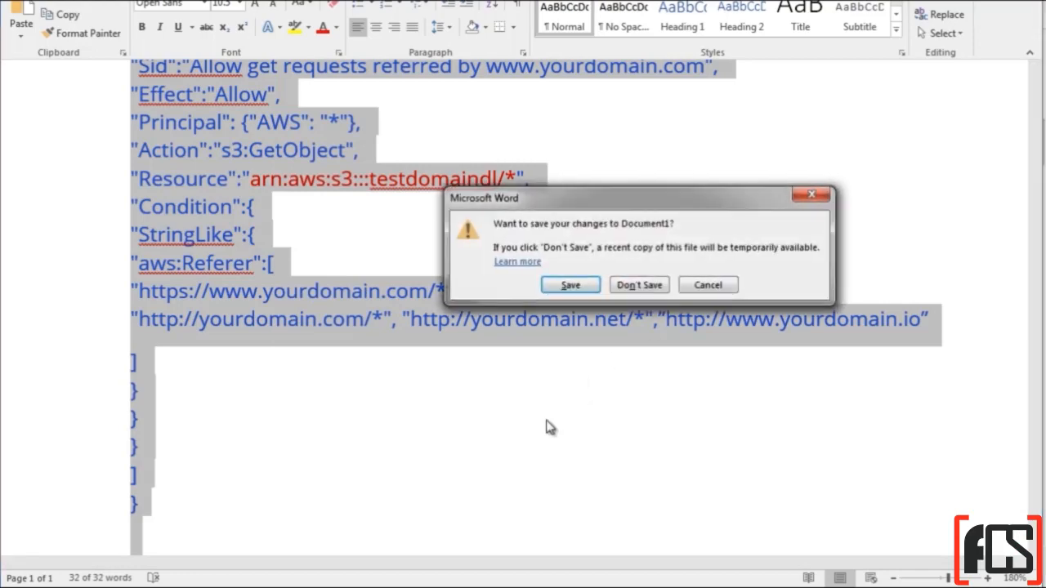
{"action": "left_click", "coordinate": [657, 286]}
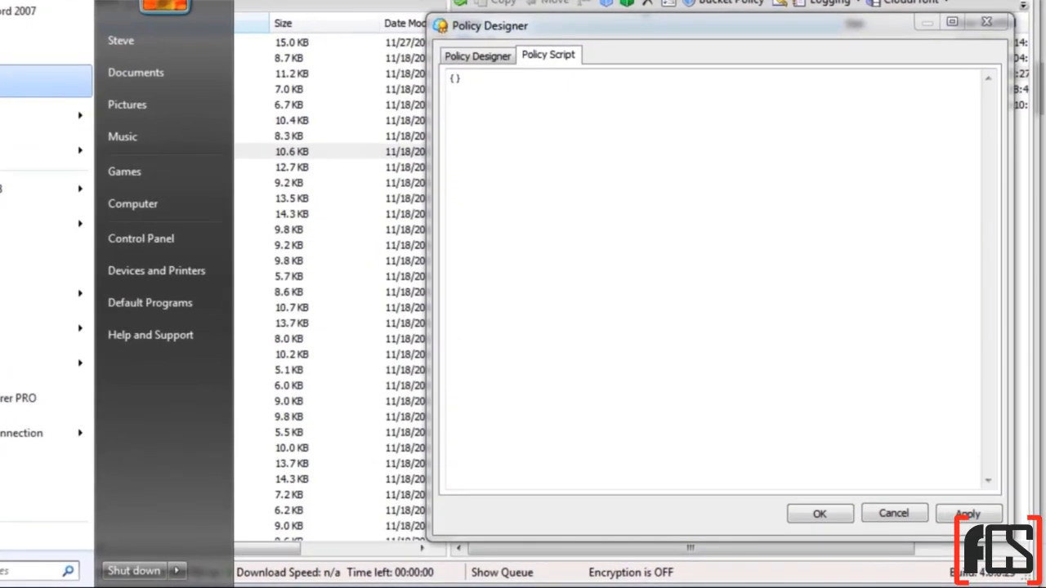
- Switch to a blank Notepad document, paste the policy into it, and resize and move the window so all lines show
{"action": "key", "text": "Return"}
{"action": "right_click", "coordinate": [466, 261]}
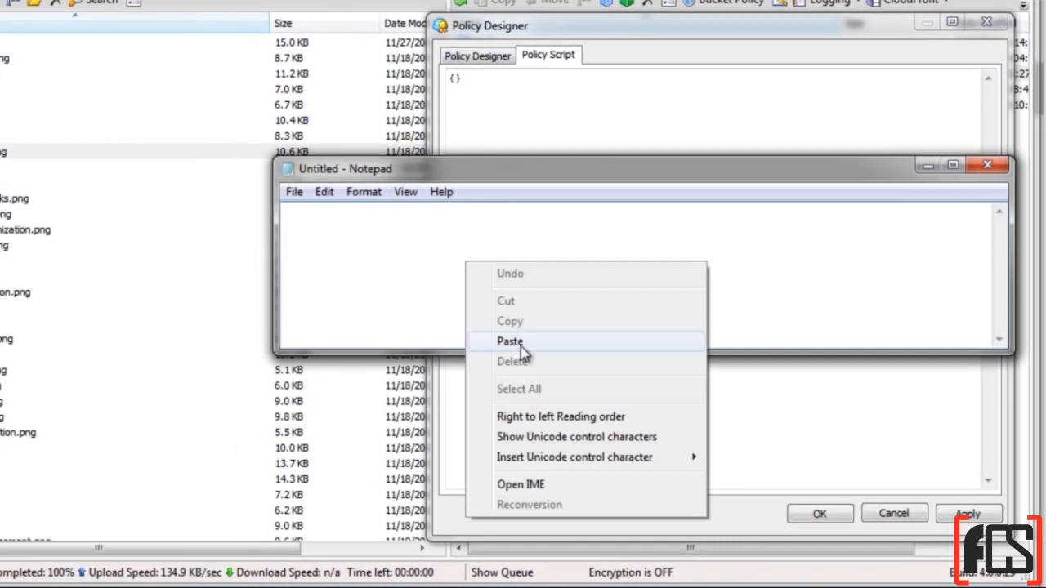
{"action": "left_click", "coordinate": [523, 343]}
{"action": "left_click_drag", "start_coordinate": [1012, 351], "coordinate": [873, 518]}
{"action": "left_click_drag", "start_coordinate": [675, 172], "coordinate": [645, 101]}
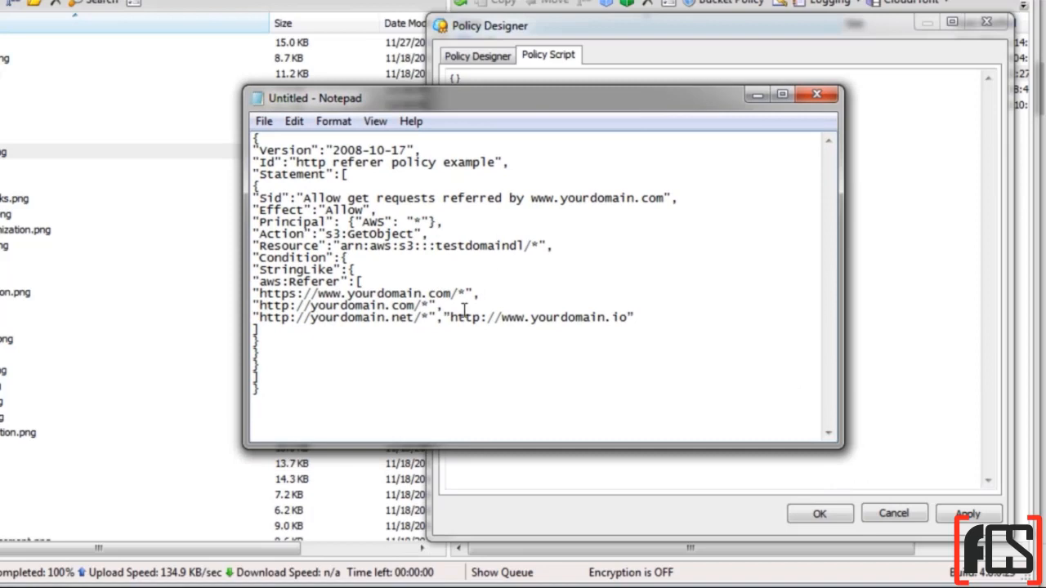
- Copy the whole plain-text policy from Notepad and minimize its window
{"action": "key", "text": "BackSpace"}
{"action": "key", "text": "BackSpace"}
{"action": "key", "text": "ctrl+a"}
{"action": "right_click", "coordinate": [347, 241]}
{"action": "left_click", "coordinate": [384, 301]}
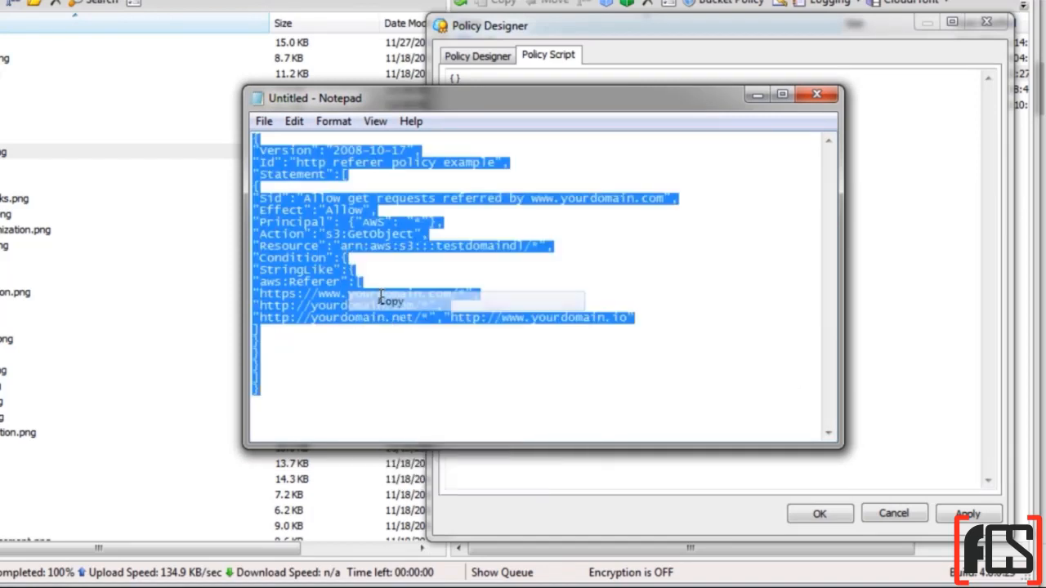
{"action": "left_click", "coordinate": [757, 95]}
- Replace the empty {} in the bucket's policy script with the copied policy and try to apply it
{"action": "left_click_drag", "start_coordinate": [500, 87], "coordinate": [434, 74]}
{"action": "key", "text": "Delete"}
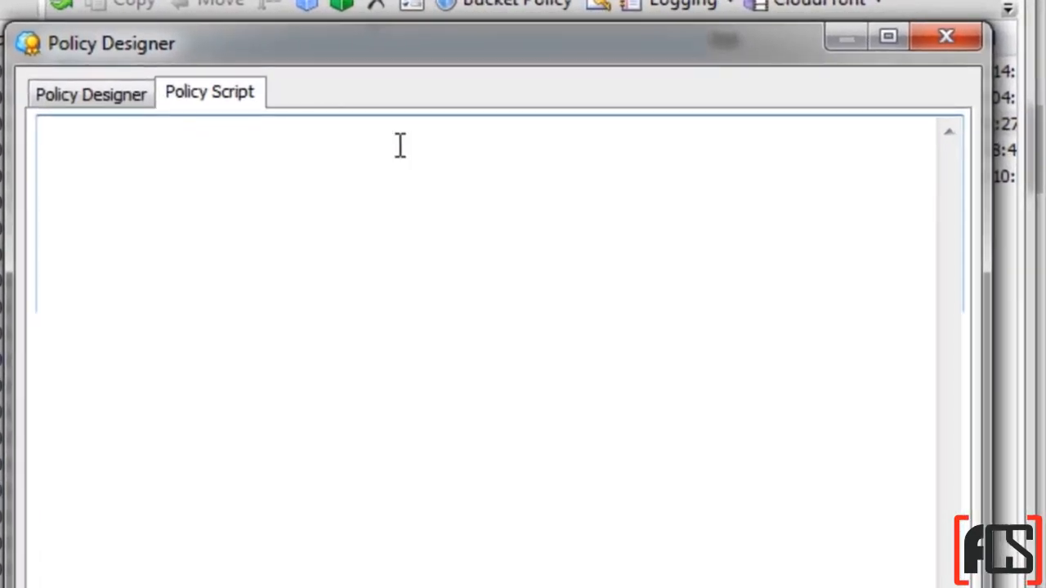
{"action": "right_click", "coordinate": [153, 196]}
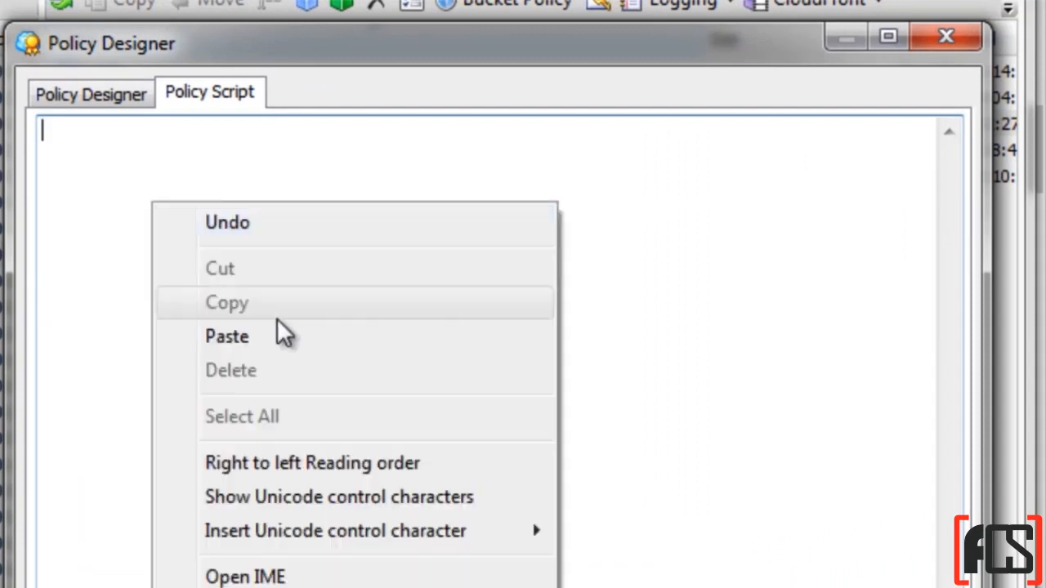
{"action": "left_click", "coordinate": [273, 335]}
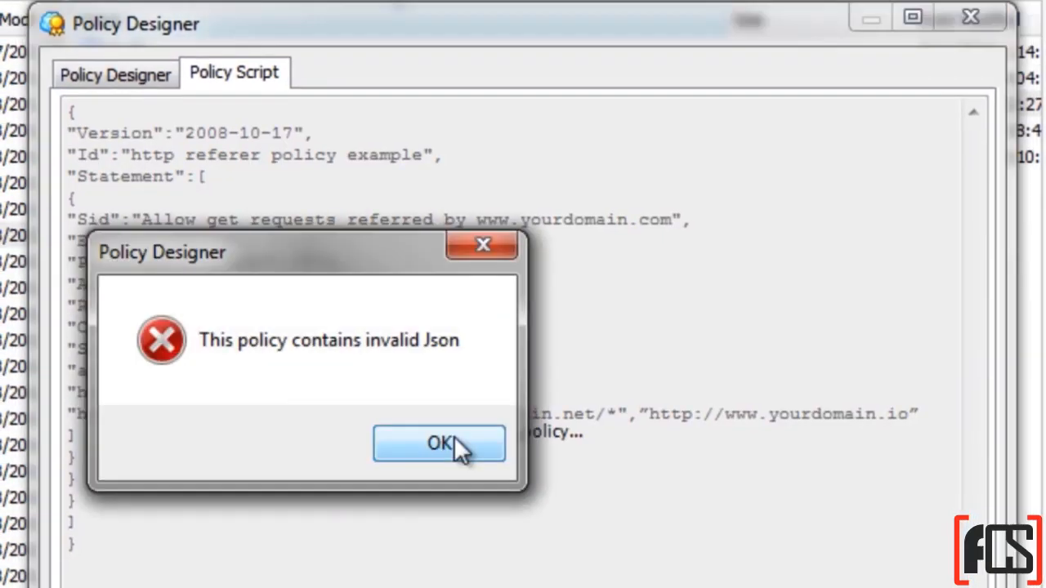
{"action": "left_click", "coordinate": [438, 443]}
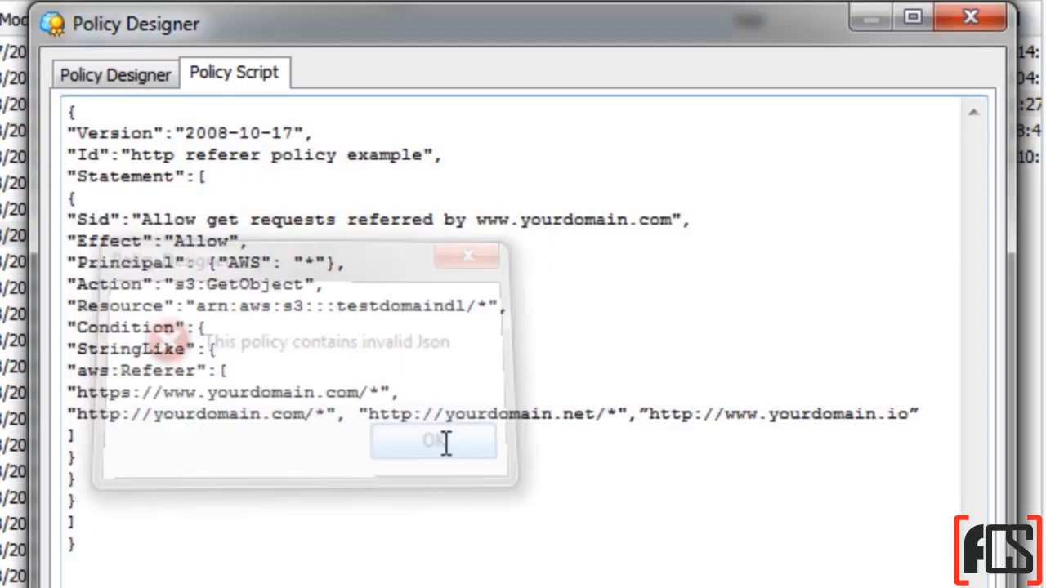
{"action": "left_click", "coordinate": [413, 414]}
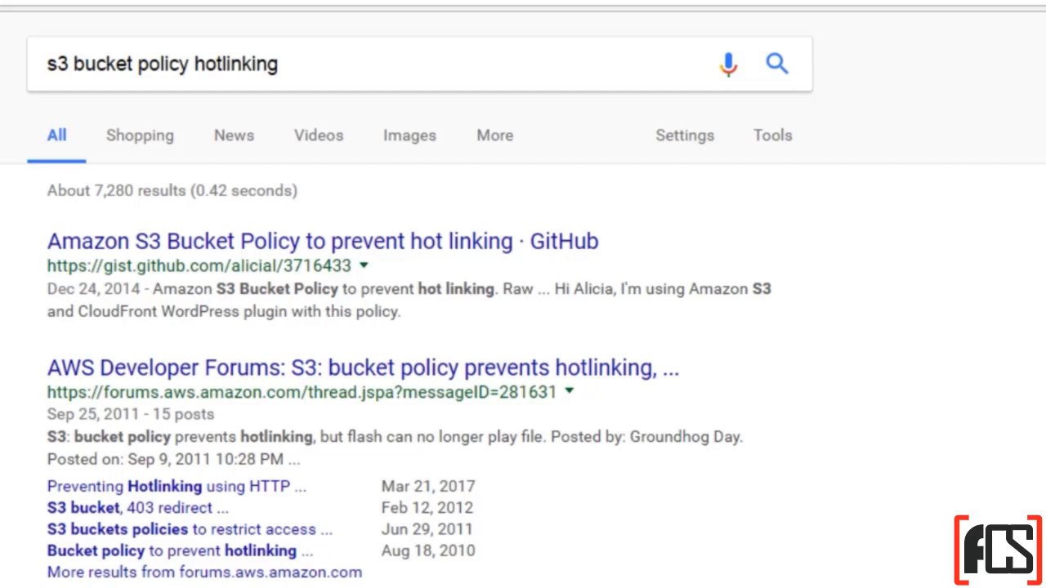
- Examine the Google results for "s3 bucket policy hotlinking" for sample policies, highlighting the word hotlinking in the query
{"action": "left_click", "coordinate": [198, 67]}
{"action": "left_click_drag", "start_coordinate": [196, 65], "coordinate": [291, 64]}
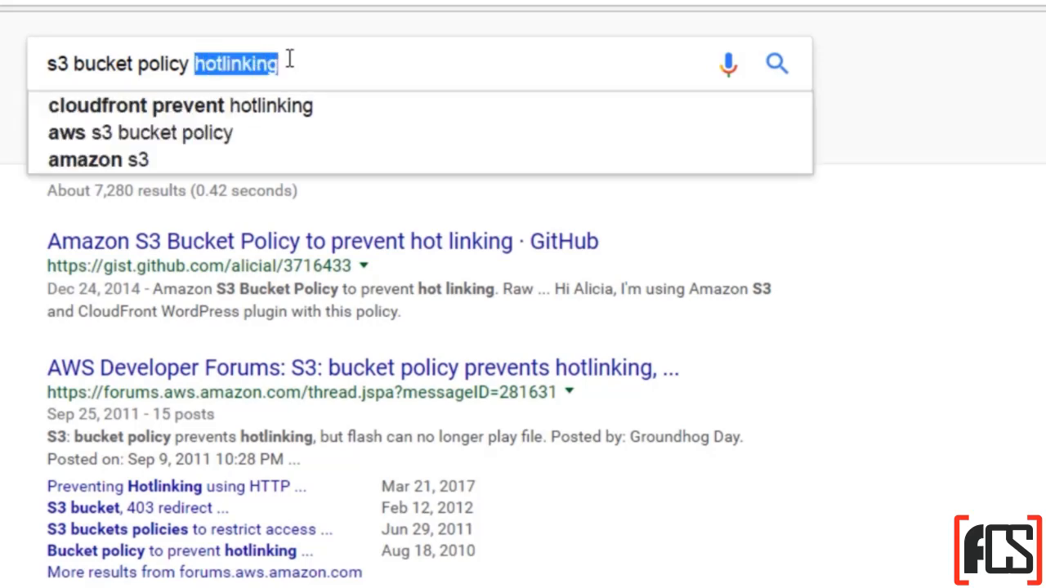
{"action": "left_click", "coordinate": [27, 319]}
{"action": "scroll", "coordinate": [4, 470], "scroll_direction": "down", "scroll_amount": 1}
{"action": "scroll", "coordinate": [5, 462], "scroll_direction": "down", "scroll_amount": 3}
{"action": "scroll", "coordinate": [5, 474], "scroll_direction": "up", "scroll_amount": 2}
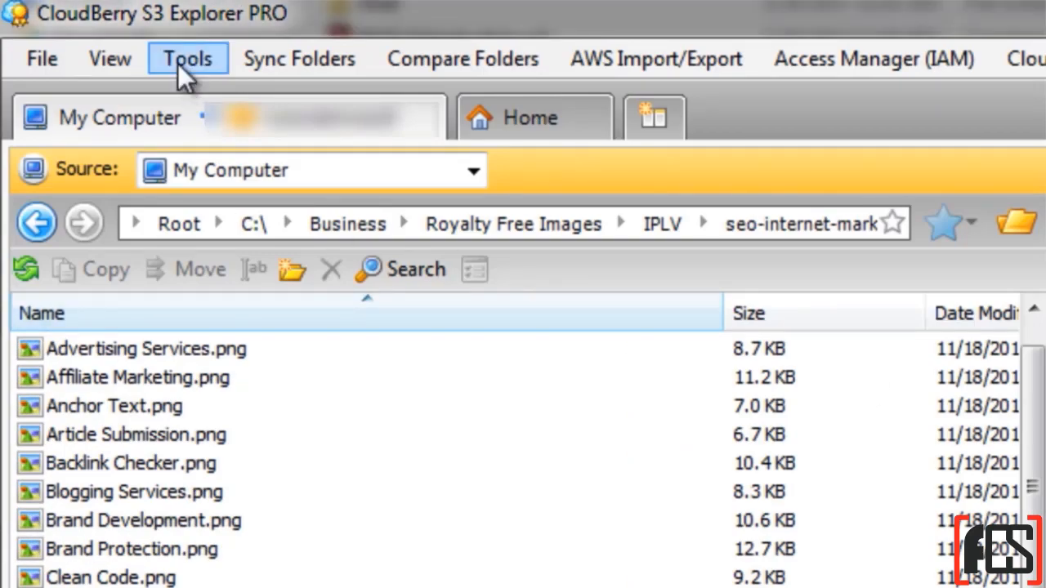
- In CloudBerry Explorer's Bandwidth options, set both cloud upload and cloud download speed to Unlimited
{"action": "left_click", "coordinate": [189, 65]}
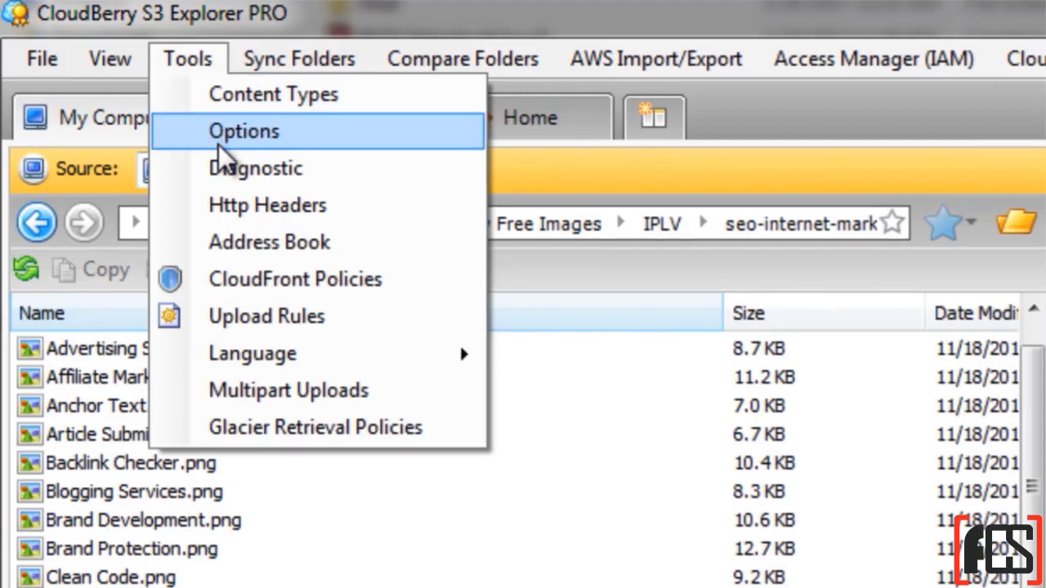
{"action": "left_click", "coordinate": [219, 133]}
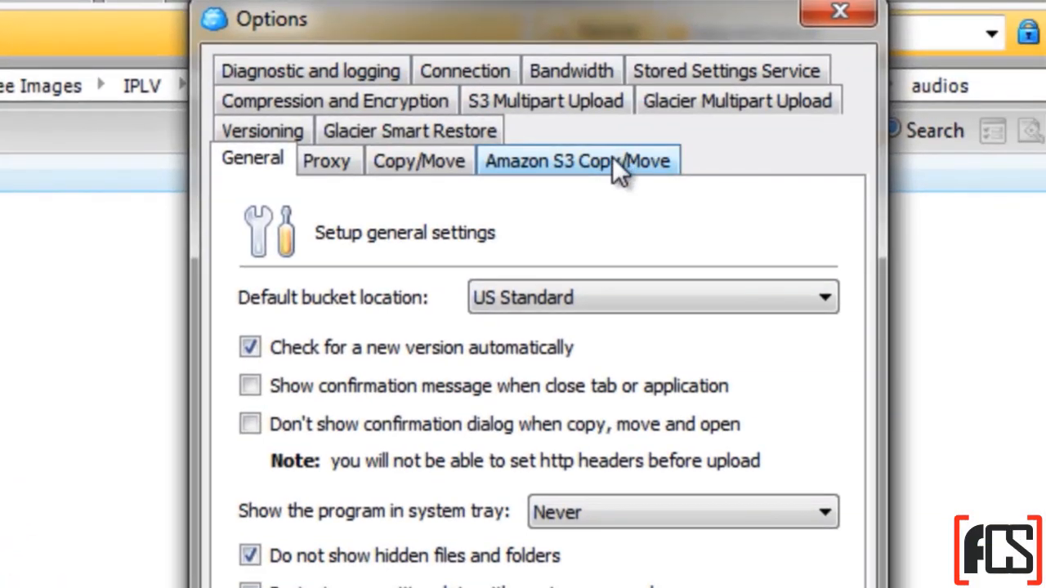
{"action": "left_click", "coordinate": [579, 66]}
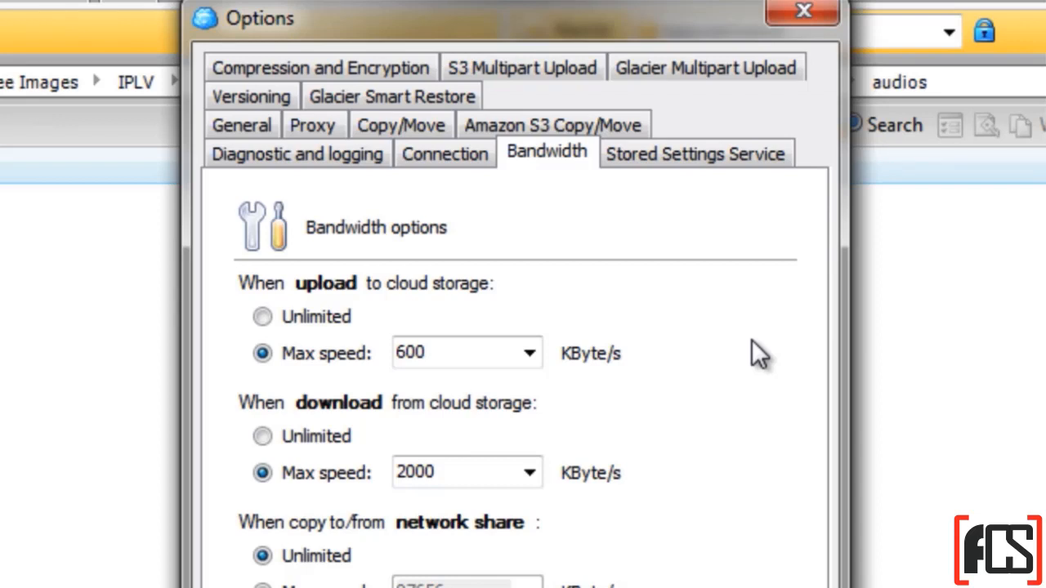
{"action": "left_click", "coordinate": [322, 316]}
{"action": "left_click", "coordinate": [319, 440]}
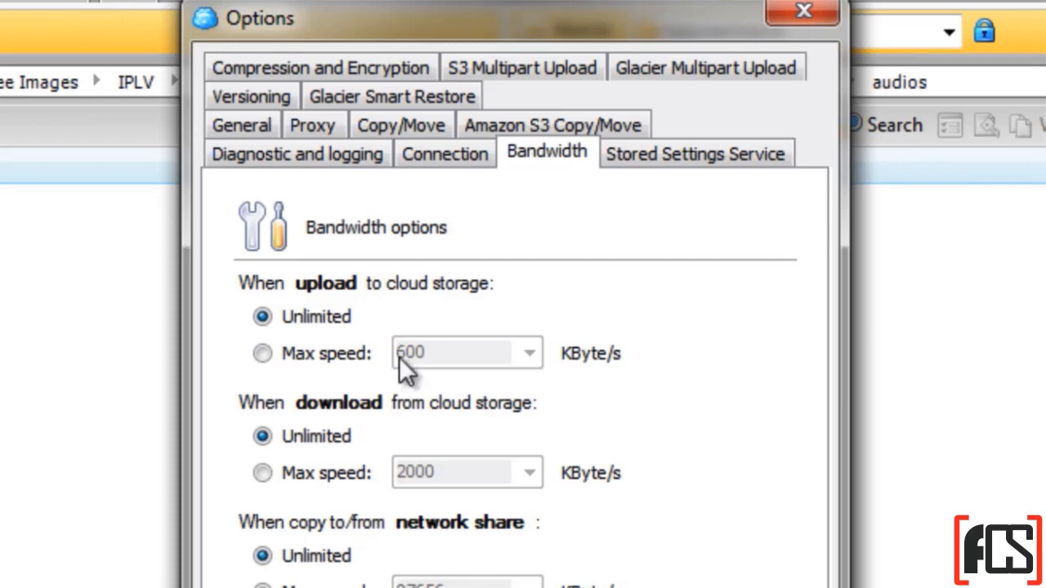
- Limit the cloud storage upload to a maximum speed of 750 KByte/s, trying 1000 first
{"action": "left_click", "coordinate": [263, 353]}
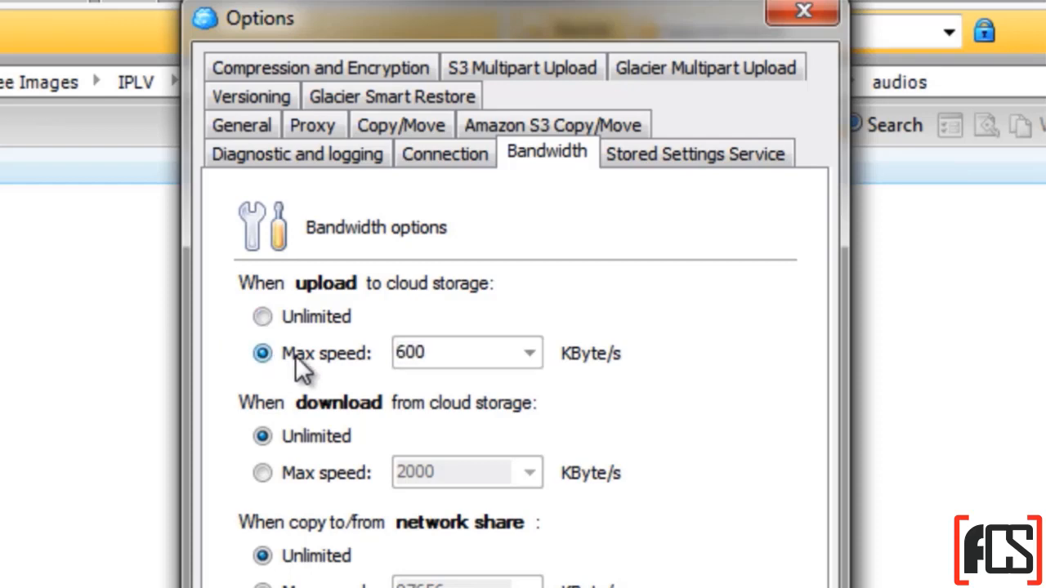
{"action": "left_click", "coordinate": [530, 353]}
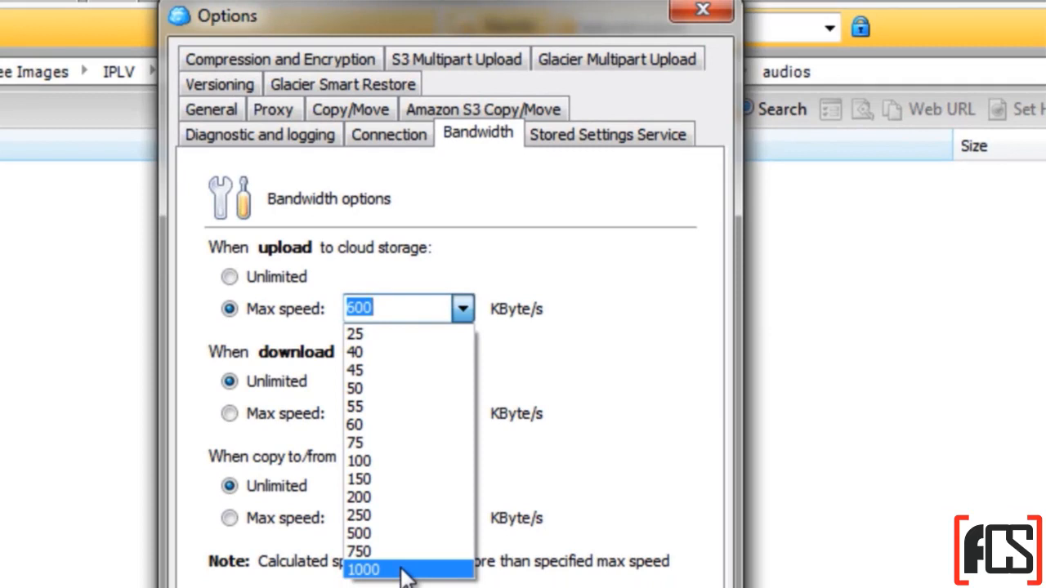
{"action": "left_click", "coordinate": [400, 569]}
{"action": "left_click", "coordinate": [463, 308]}
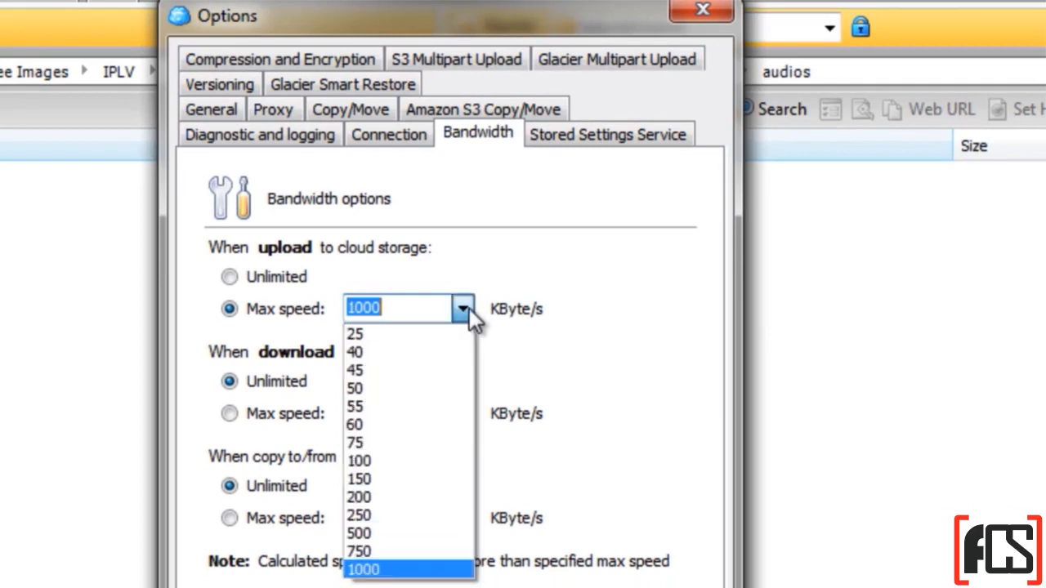
{"action": "left_click", "coordinate": [394, 551]}
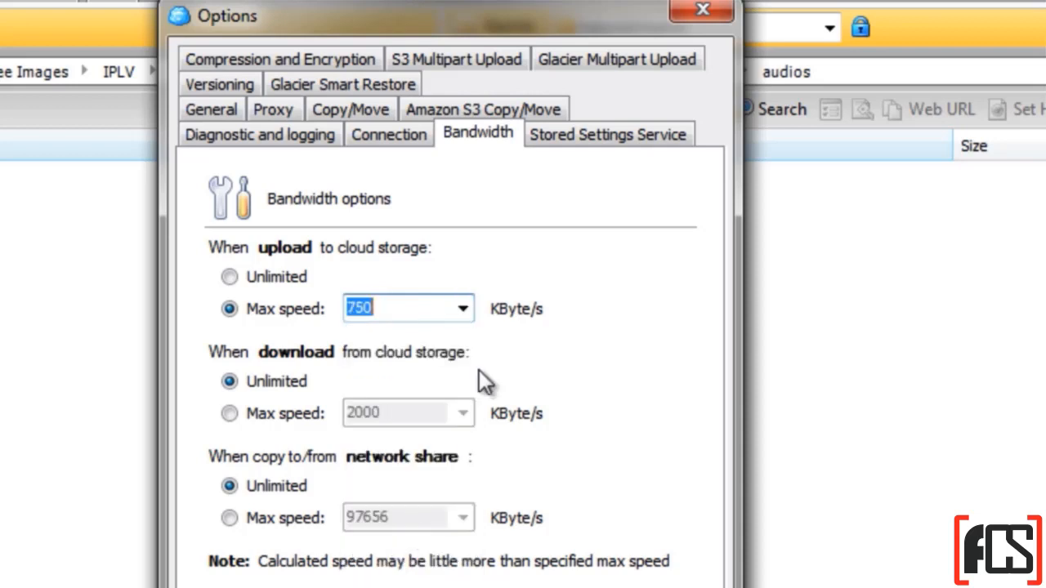
{"action": "left_click", "coordinate": [463, 310]}
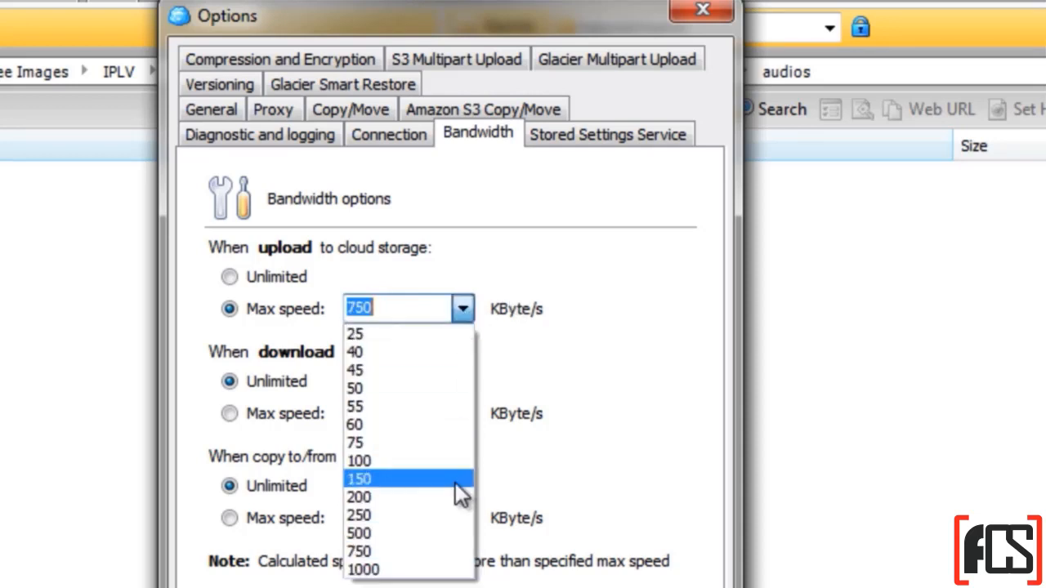
{"action": "left_click", "coordinate": [437, 553]}
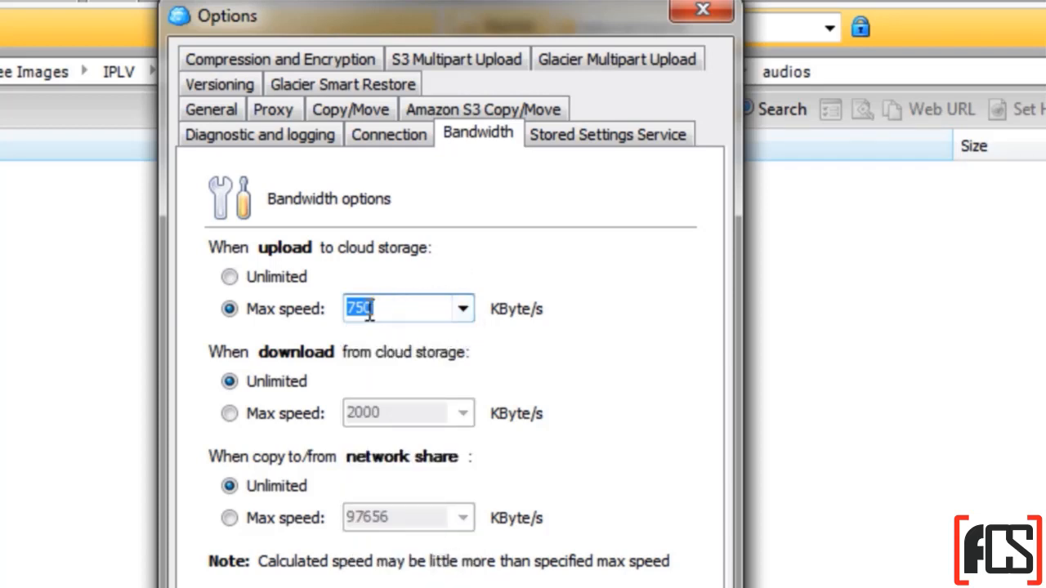
- Limit the cloud storage download to a maximum speed of 750 KByte/s
{"action": "left_click", "coordinate": [271, 414]}
{"action": "left_click", "coordinate": [463, 413]}
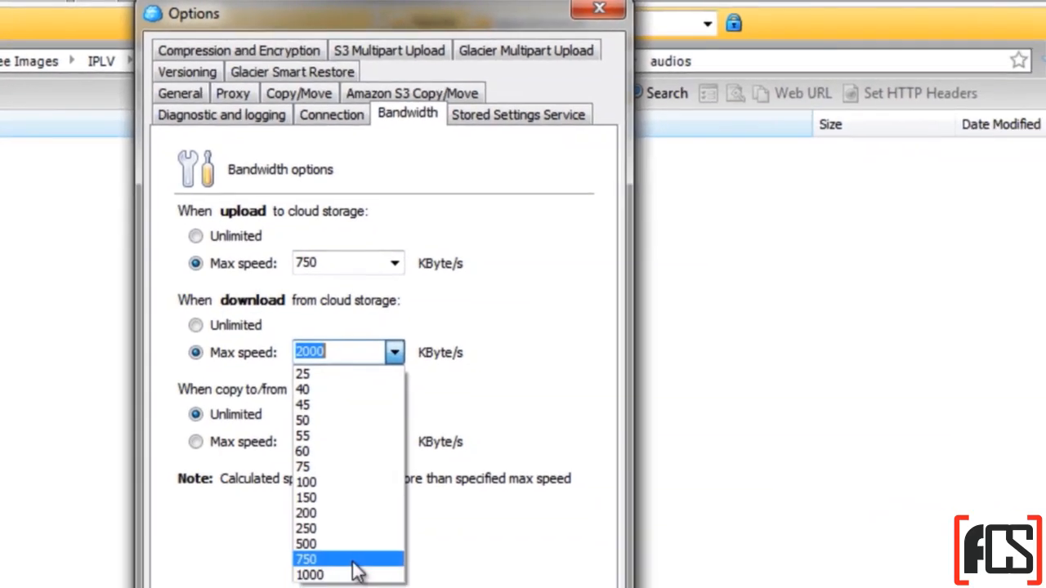
{"action": "left_click", "coordinate": [359, 564]}
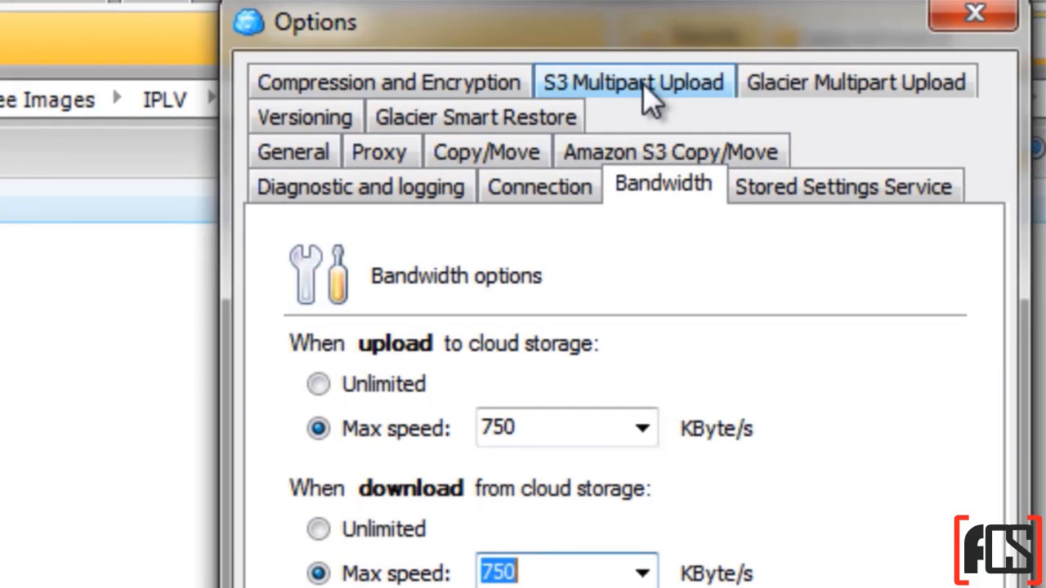
- Examine the chunk size and other S3 Multipart Upload options, and close the Options dialog
{"action": "left_click", "coordinate": [402, 55]}
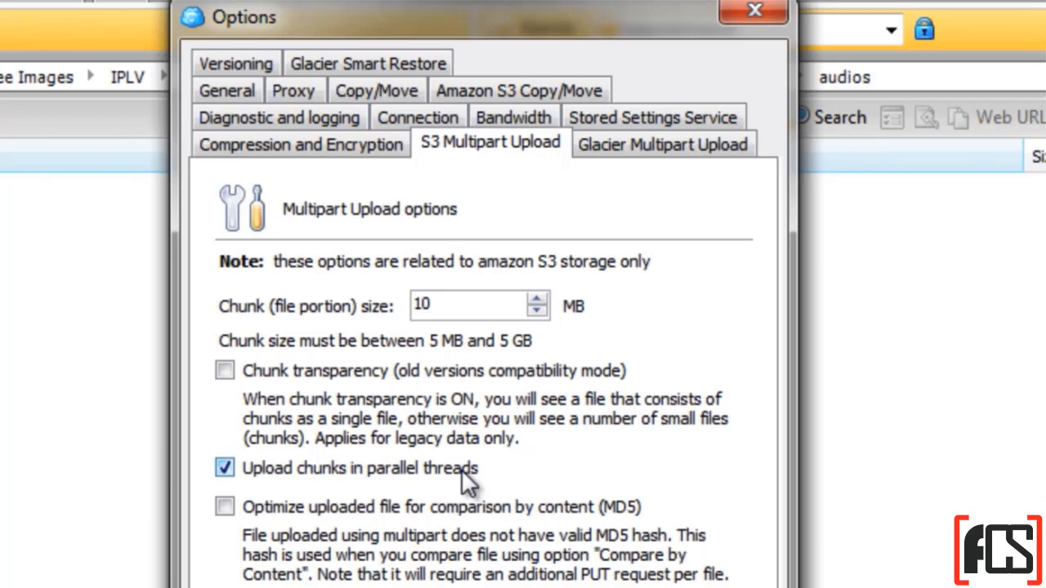
{"action": "left_click", "coordinate": [672, 296]}
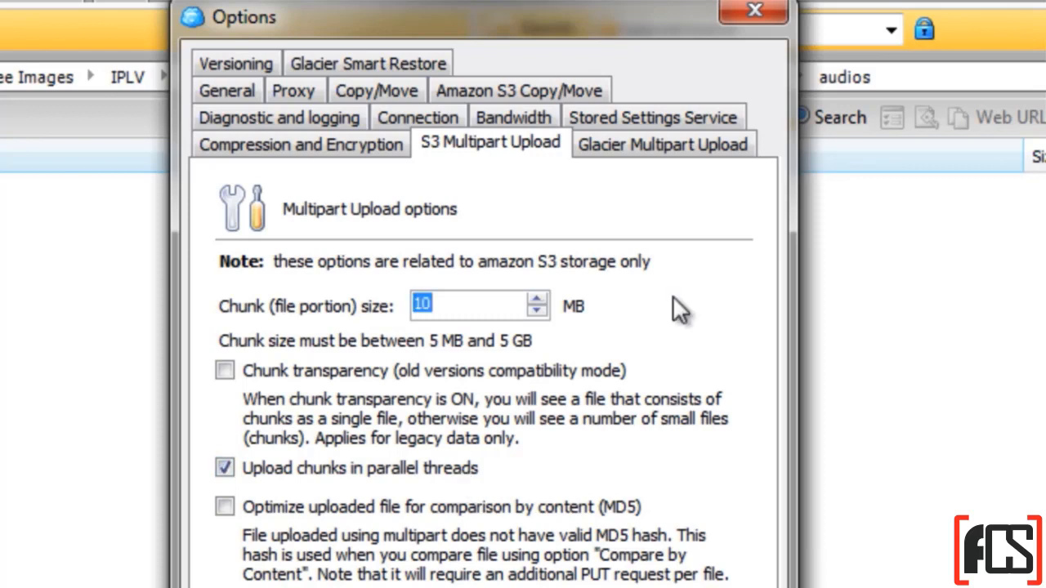
{"action": "left_click", "coordinate": [490, 297]}
{"action": "left_click_drag", "start_coordinate": [455, 301], "coordinate": [351, 303]}
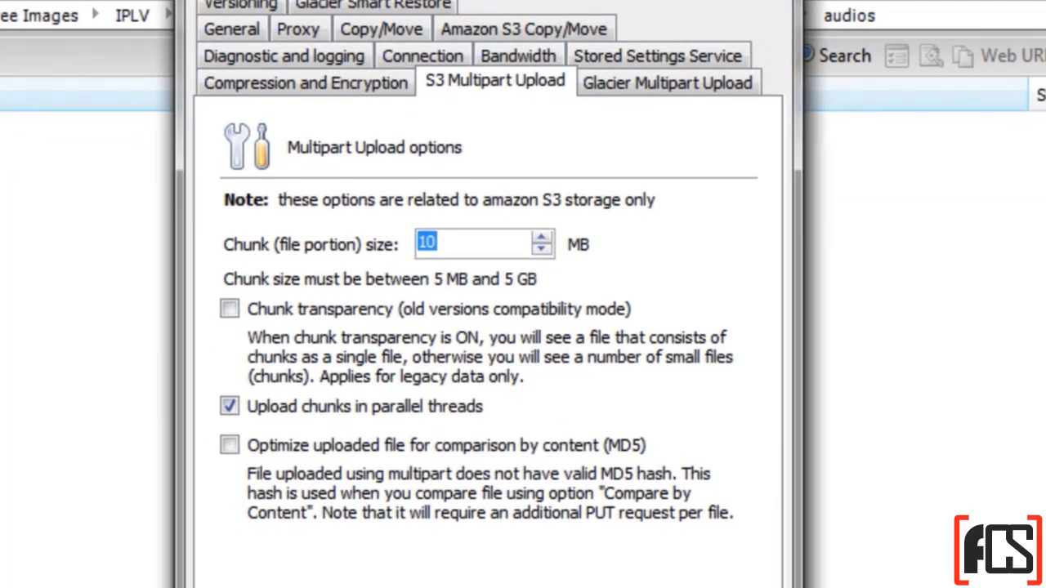
{"action": "key", "text": "Escape"}
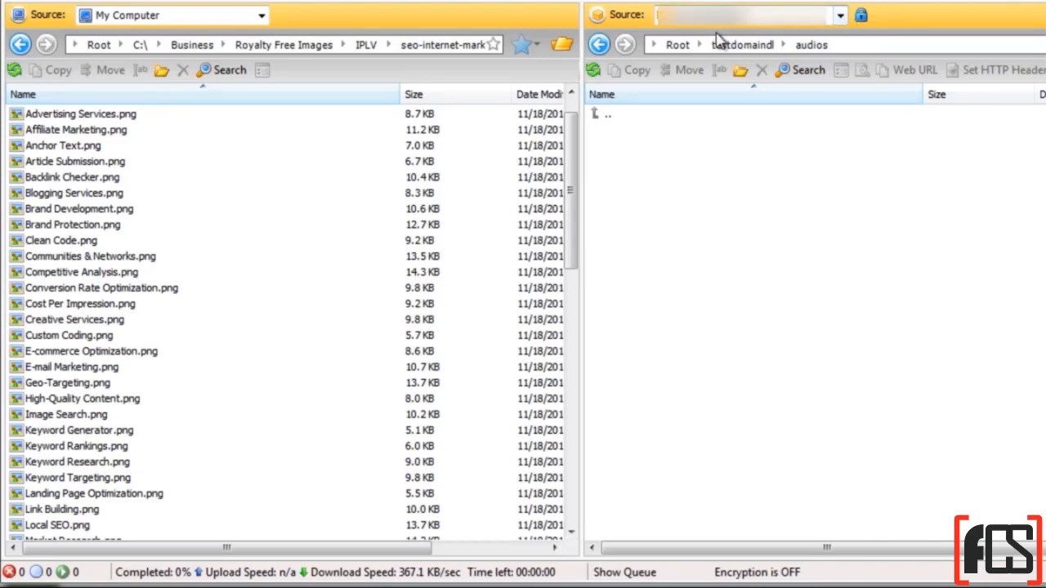
- Leave the audios folder and open the images folder of the testdomaindl bucket
{"action": "double_click", "coordinate": [599, 119]}
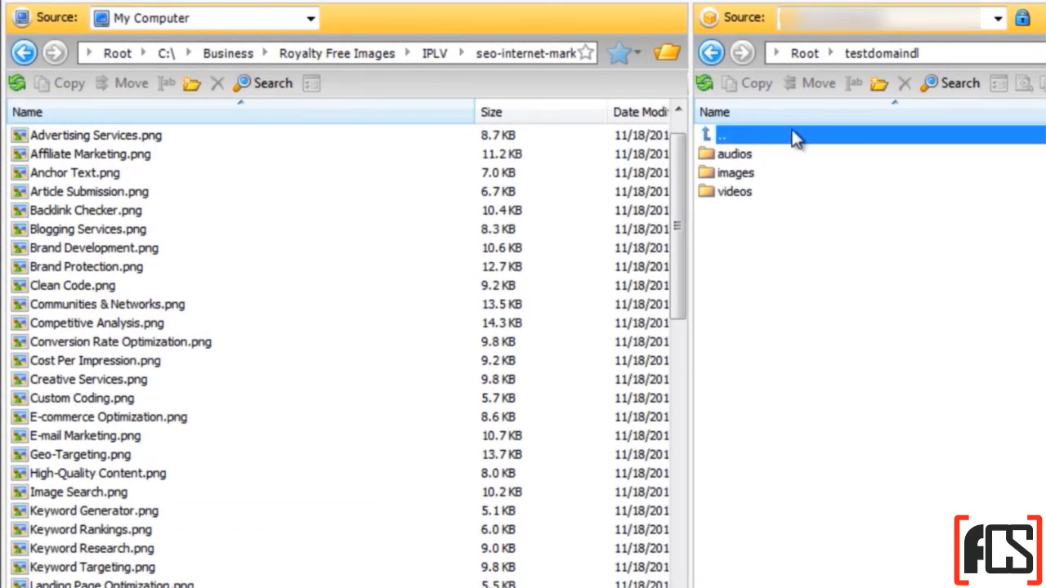
{"action": "left_click", "coordinate": [744, 155]}
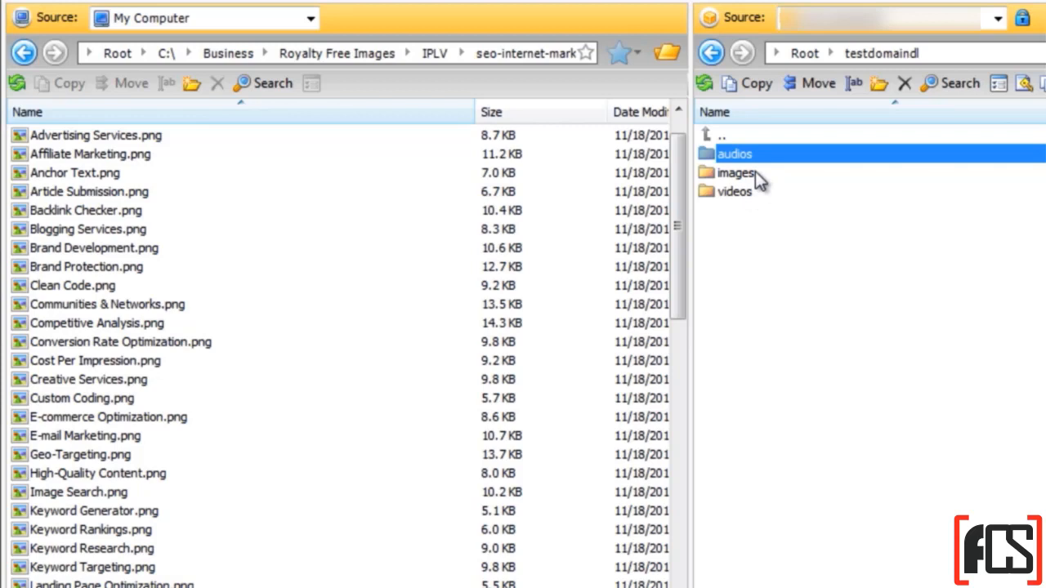
{"action": "double_click", "coordinate": [754, 172]}
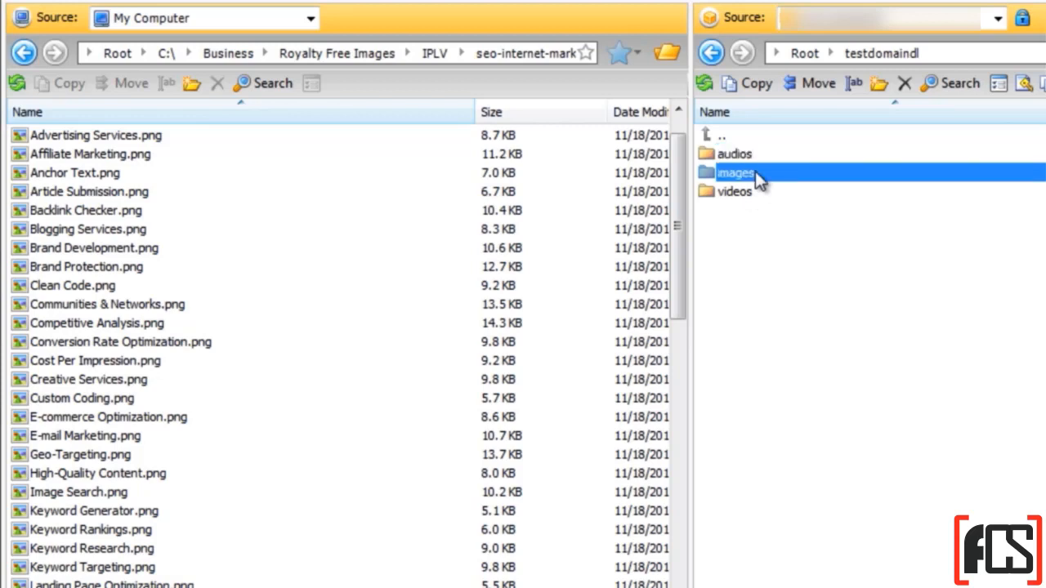
- Try selecting ranges of local images: Advertising Services.png to SEO Reports.png, and Geo-Targeting.png to Online Presence Management.png
{"action": "left_click", "coordinate": [304, 138]}
{"action": "scroll", "coordinate": [335, 302], "scroll_direction": "down", "scroll_amount": 5}
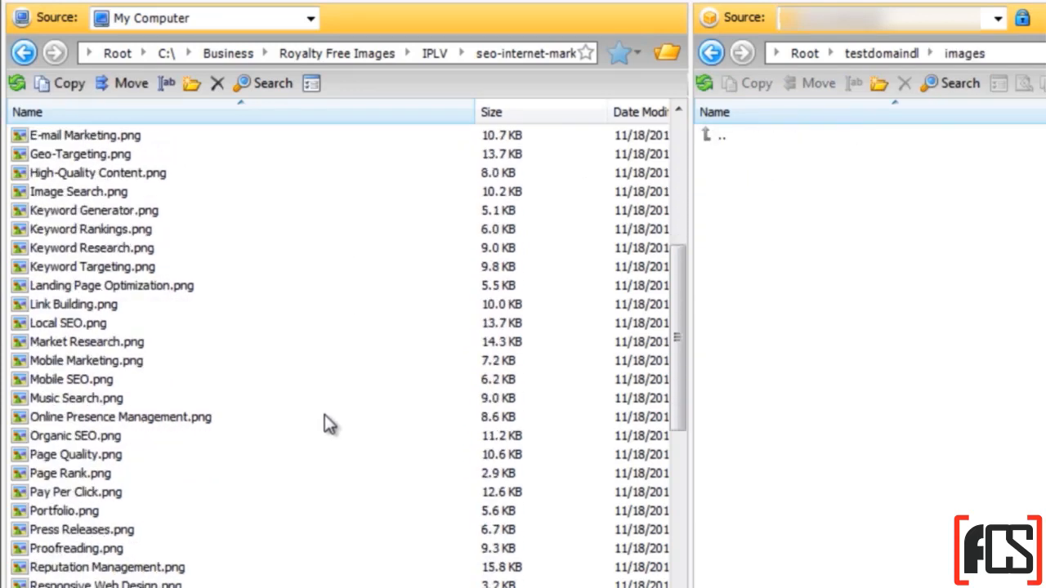
{"action": "scroll", "coordinate": [323, 425], "scroll_direction": "down", "scroll_amount": 5}
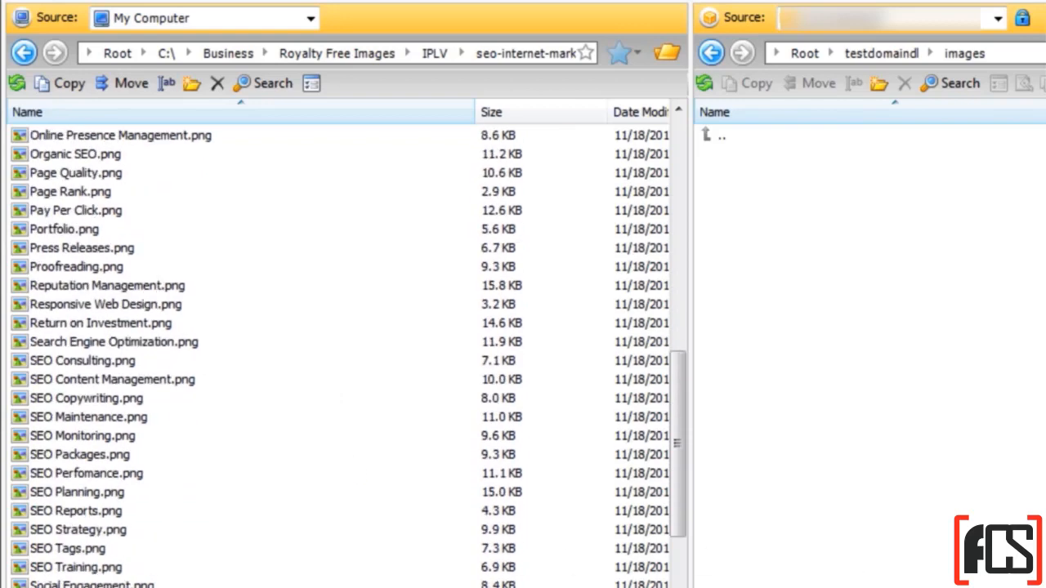
{"action": "left_click", "coordinate": [429, 510], "text": "shift"}
{"action": "scroll", "coordinate": [431, 409], "scroll_direction": "up", "scroll_amount": 1}
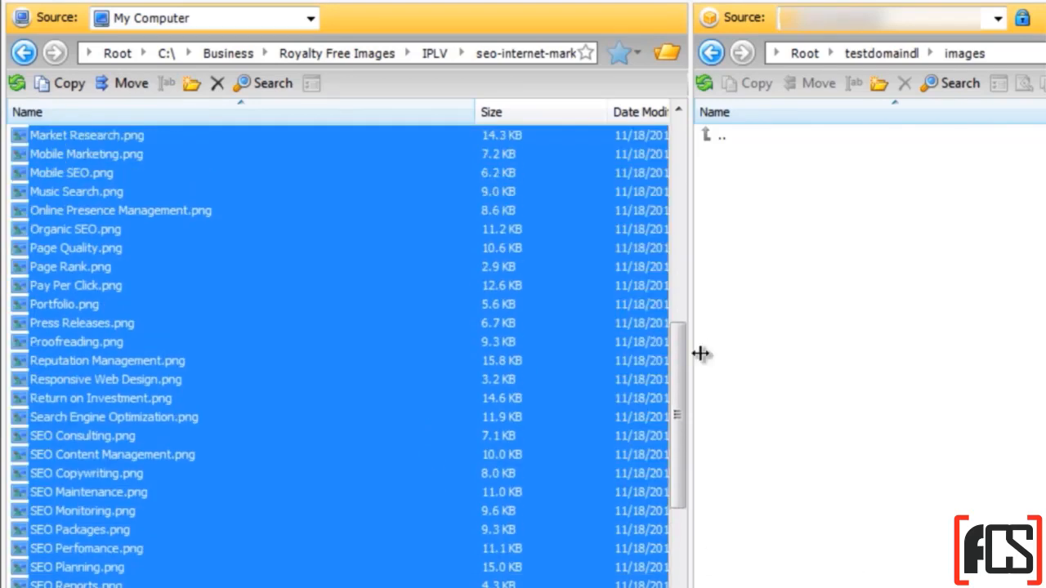
{"action": "scroll", "coordinate": [680, 288], "scroll_direction": "up", "scroll_amount": 4}
{"action": "left_click", "coordinate": [336, 195]}
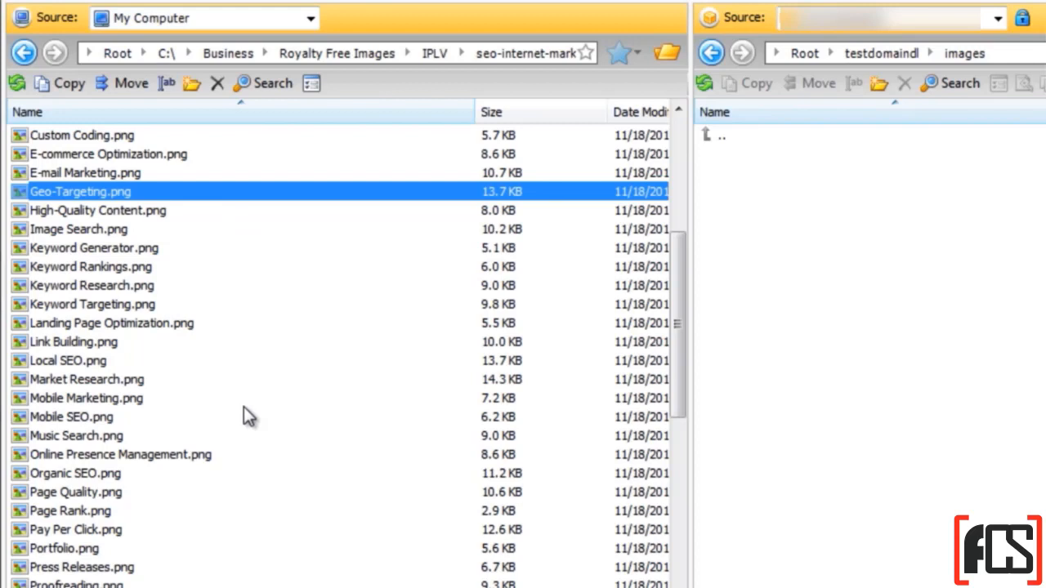
{"action": "left_click", "coordinate": [229, 457], "text": "shift"}
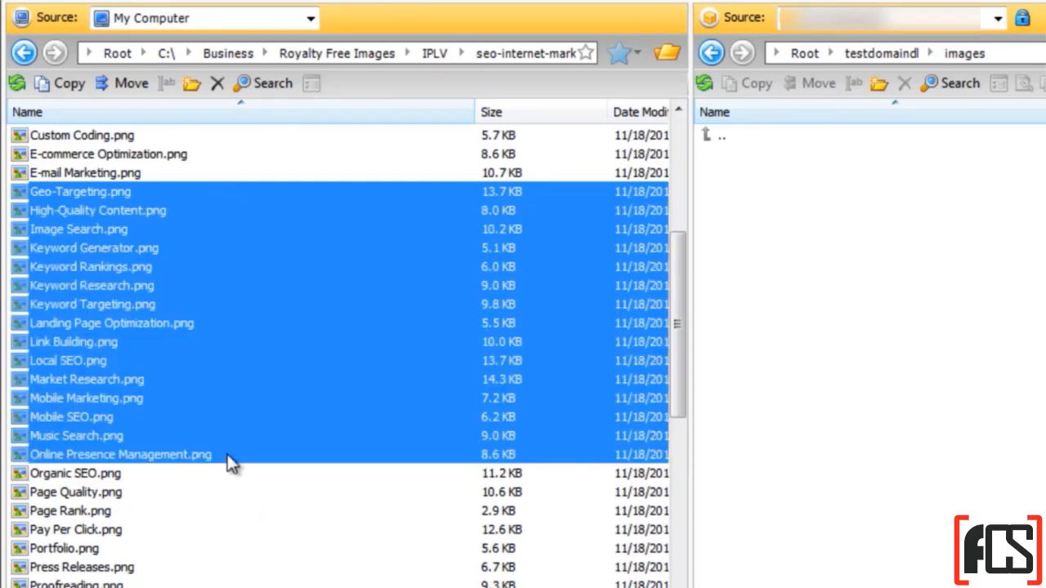
- Select the non-adjacent local files High-Quality Content.png, Landing Page Optimization.png and Online Presence Management.png together
{"action": "left_click", "coordinate": [242, 196]}
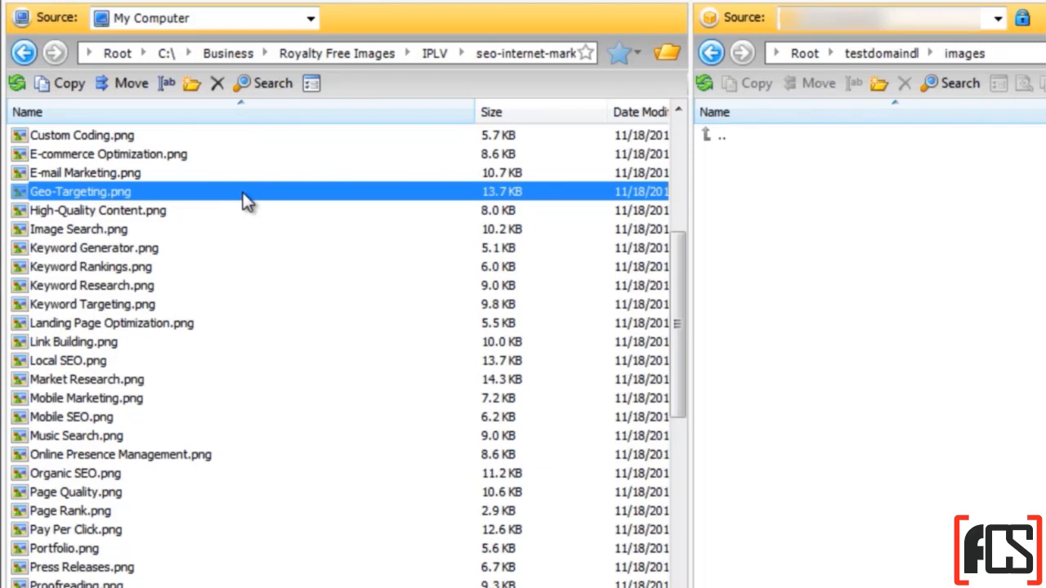
{"action": "left_click", "coordinate": [219, 214]}
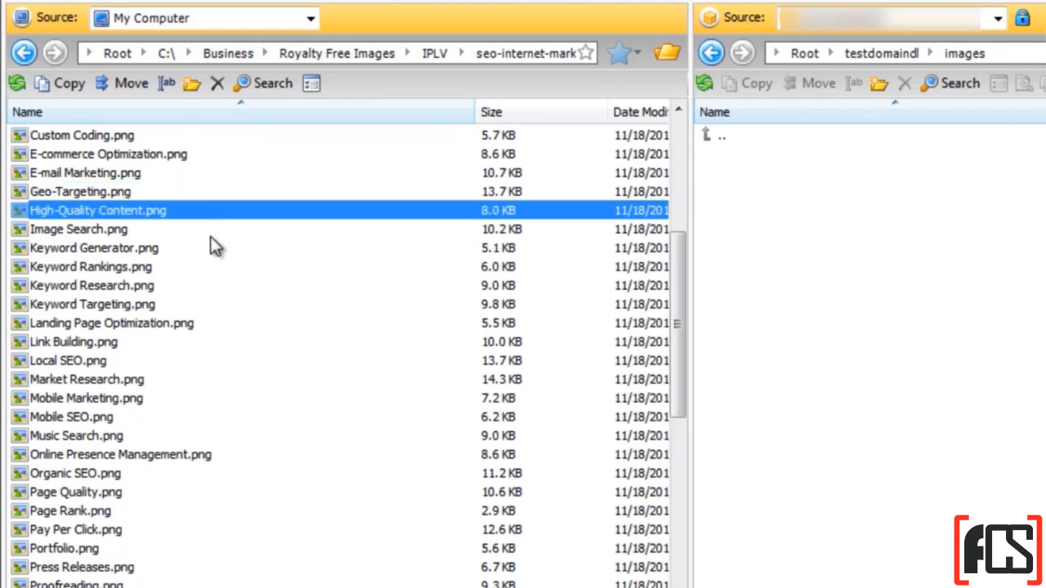
{"action": "left_click", "coordinate": [179, 325], "text": "ctrl"}
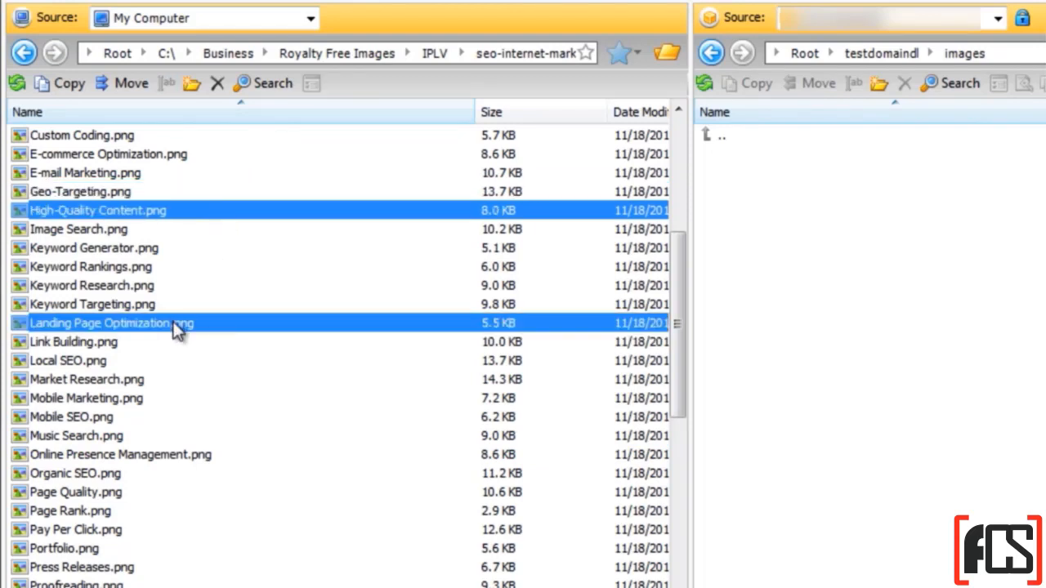
{"action": "left_click", "coordinate": [178, 458], "text": "ctrl"}
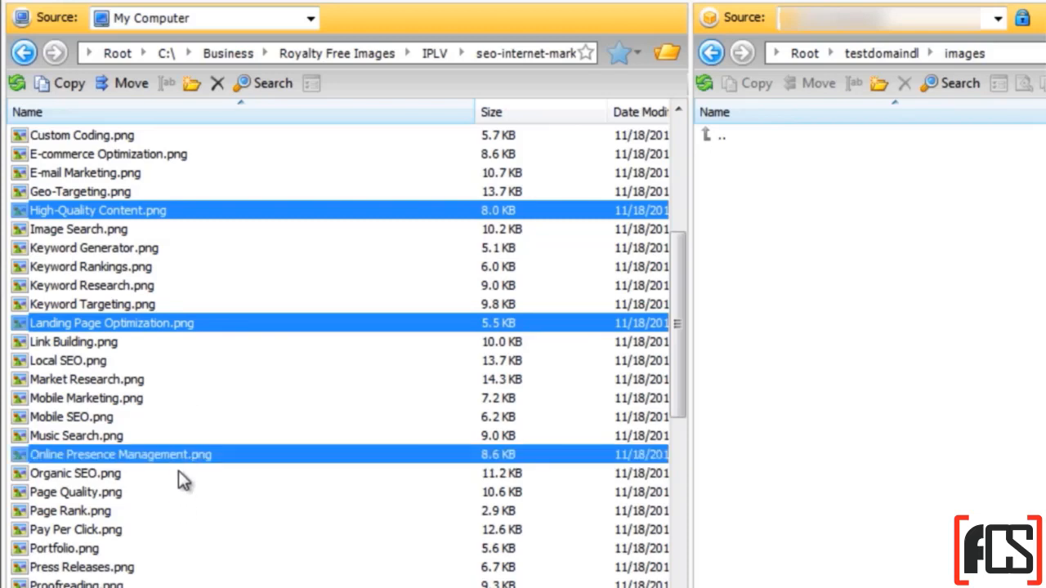
- Copy the local files from E-commerce Optimization.png through SEO Maintenance.png into the bucket's images folder
{"action": "left_click", "coordinate": [180, 160]}
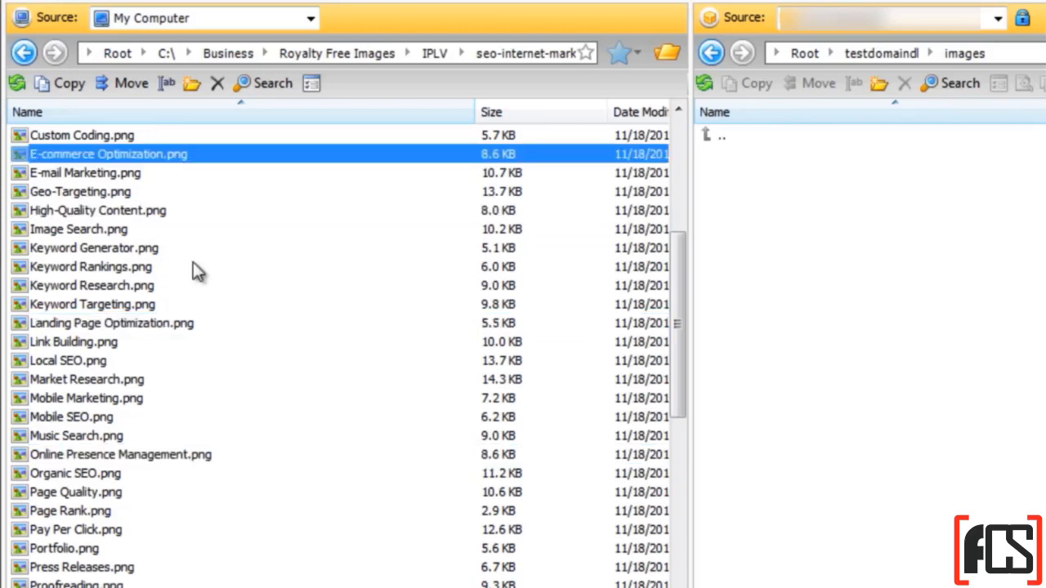
{"action": "scroll", "coordinate": [211, 460], "scroll_direction": "down", "scroll_amount": 4}
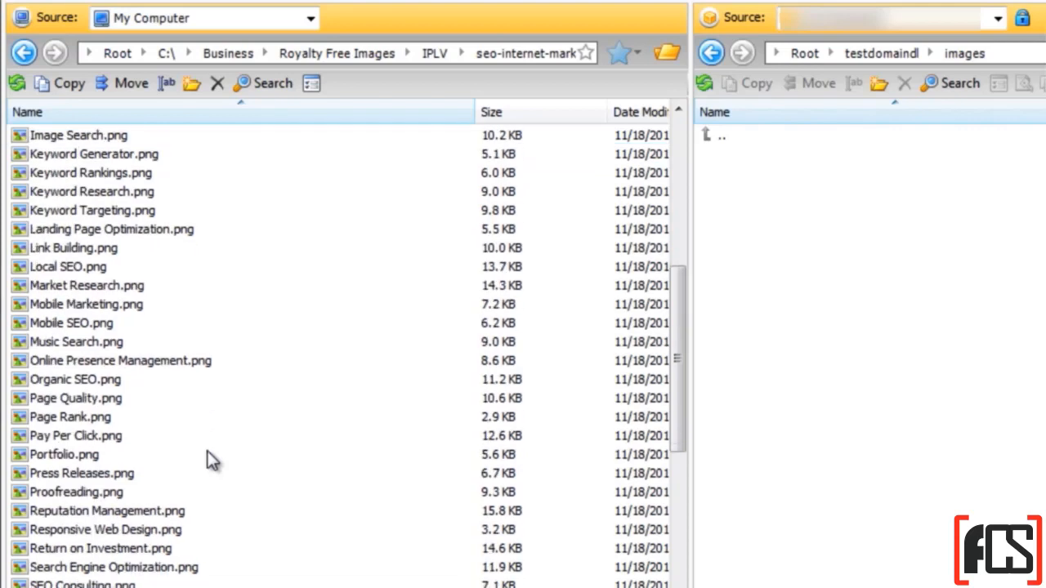
{"action": "left_click", "coordinate": [218, 509], "text": "shift"}
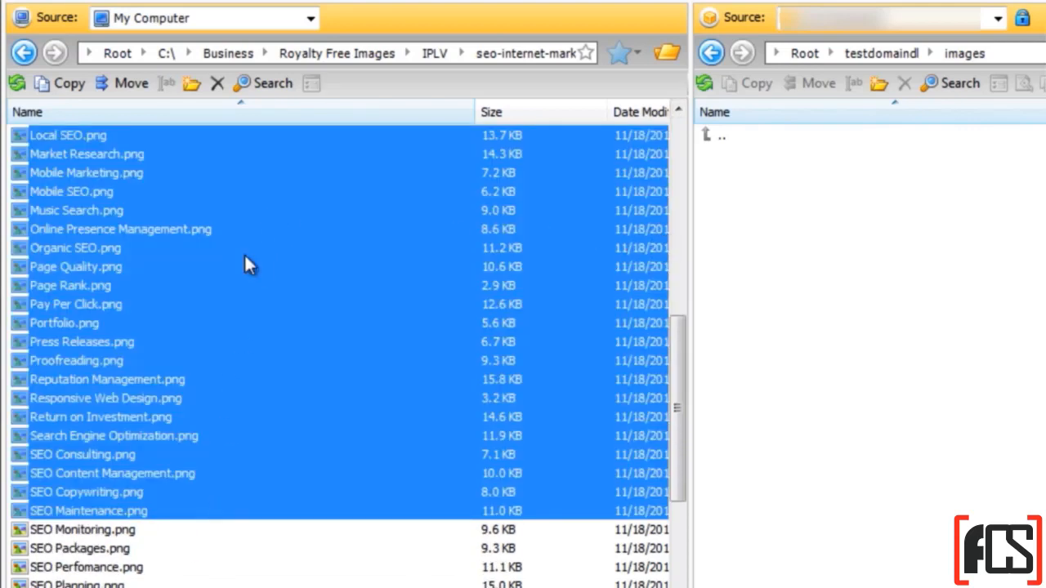
{"action": "left_click_drag", "start_coordinate": [245, 256], "coordinate": [856, 272]}
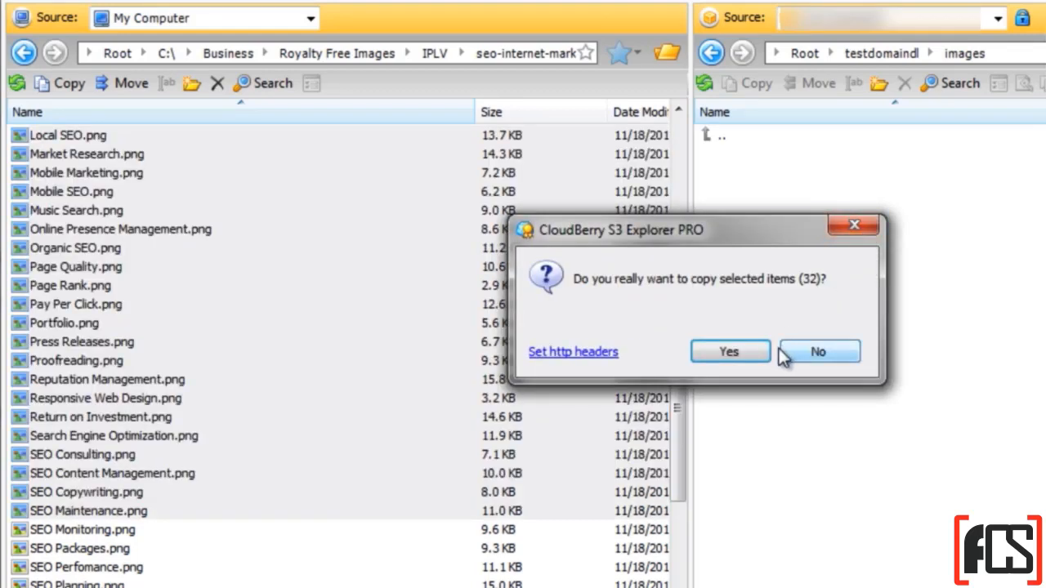
{"action": "left_click", "coordinate": [751, 355]}
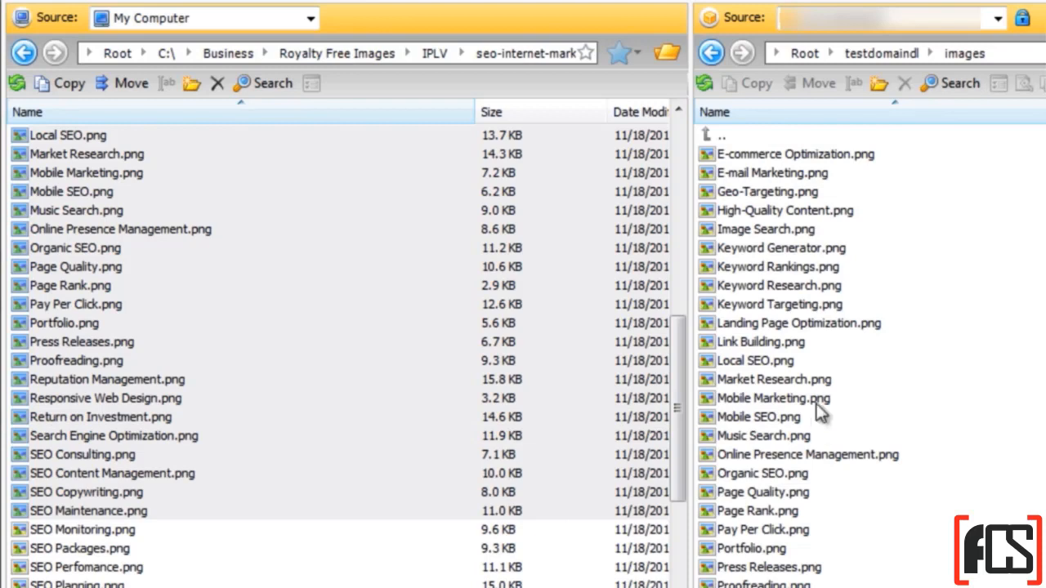
- Examine the list of uploaded image files in the bucket's images folder
{"action": "left_click", "coordinate": [815, 400]}
{"action": "scroll", "coordinate": [864, 396], "scroll_direction": "down", "scroll_amount": 1}
{"action": "scroll", "coordinate": [852, 465], "scroll_direction": "up", "scroll_amount": 1}
{"action": "scroll", "coordinate": [847, 275], "scroll_direction": "down", "scroll_amount": 1}
{"action": "scroll", "coordinate": [848, 275], "scroll_direction": "up", "scroll_amount": 1}
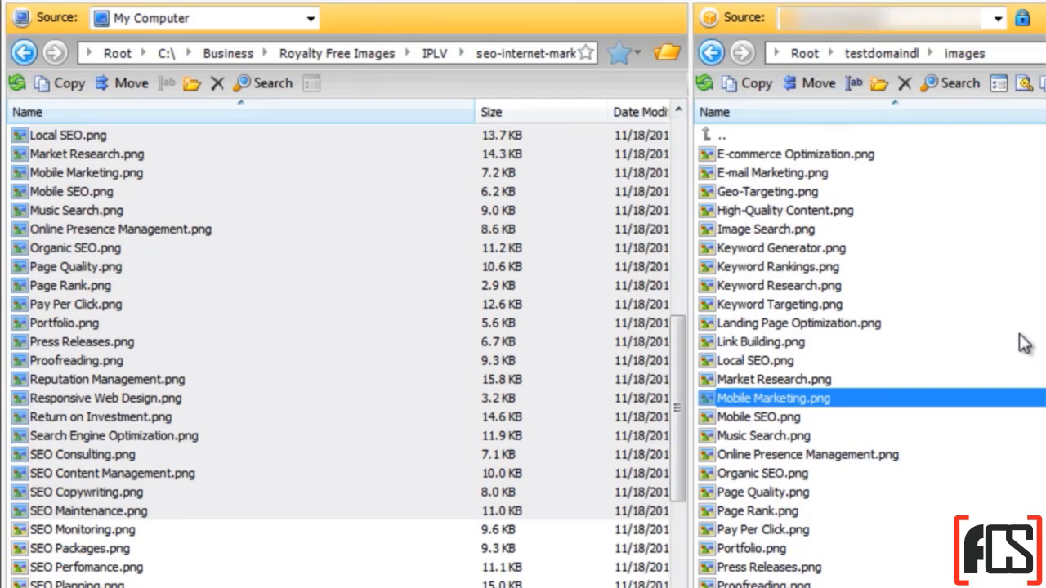
{"action": "scroll", "coordinate": [1022, 344], "scroll_direction": "down", "scroll_amount": 2}
{"action": "scroll", "coordinate": [1009, 350], "scroll_direction": "up", "scroll_amount": 1}
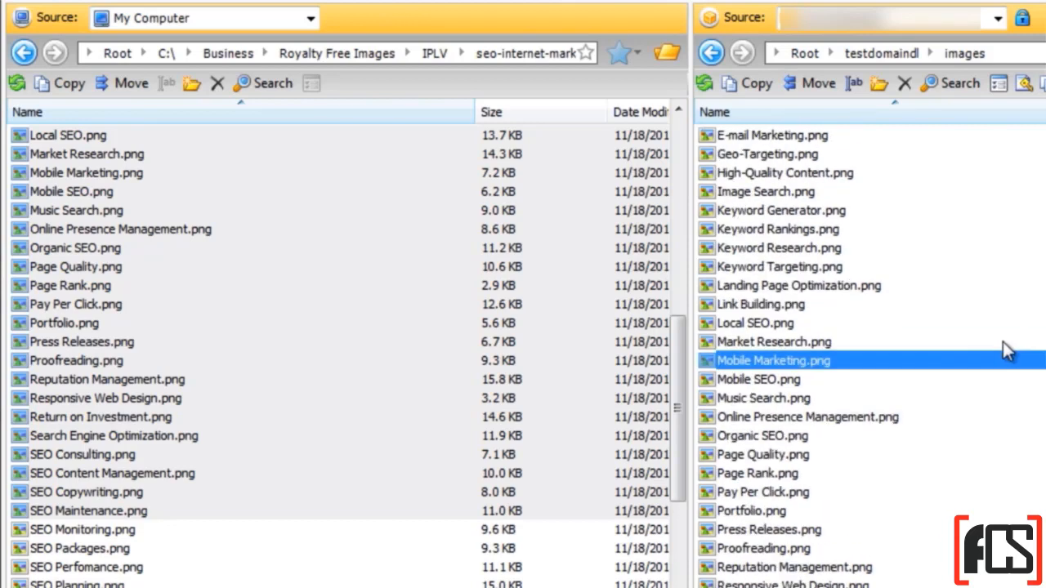
{"action": "scroll", "coordinate": [1004, 342], "scroll_direction": "up", "scroll_amount": 1}
{"action": "left_click", "coordinate": [820, 266]}
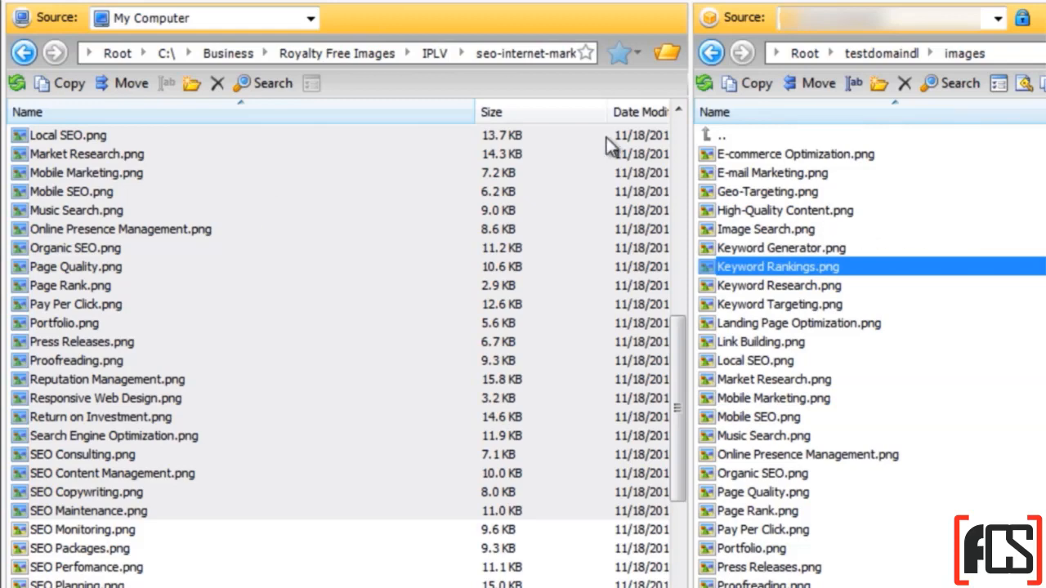
- Start copying Image Search.png through Mobile SEO.png from the bucket to the local folder, and decline the copy
{"action": "scroll", "coordinate": [679, 159], "scroll_direction": "up", "scroll_amount": 9}
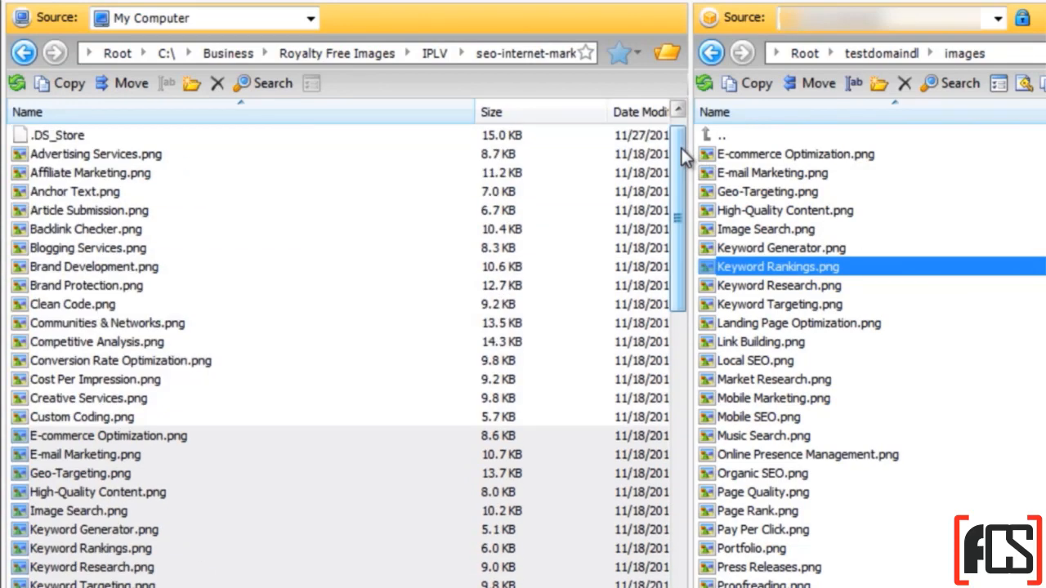
{"action": "left_click", "coordinate": [793, 231]}
{"action": "left_click", "coordinate": [842, 418], "text": "shift"}
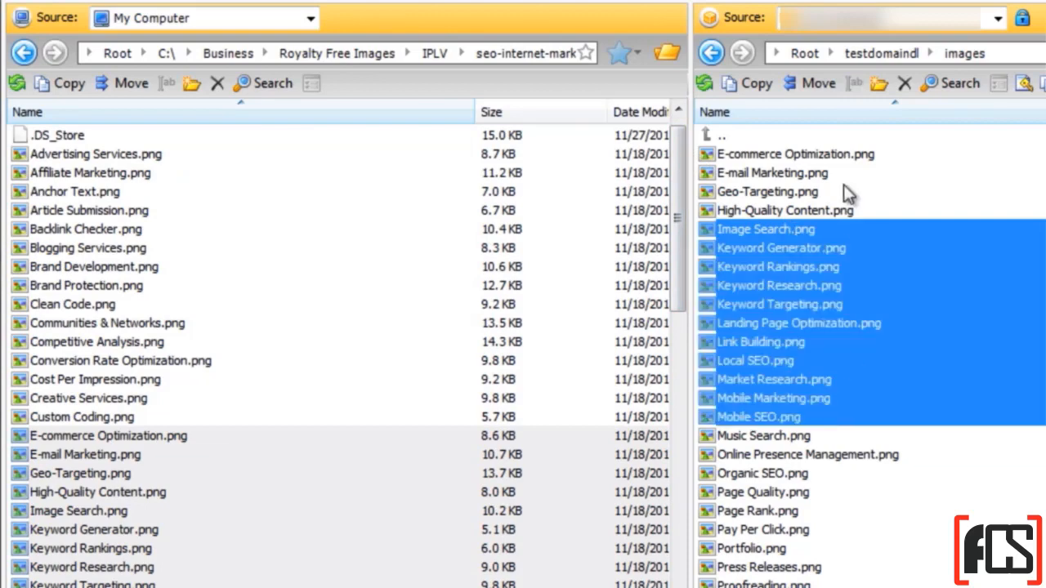
{"action": "left_click_drag", "start_coordinate": [868, 285], "coordinate": [365, 303]}
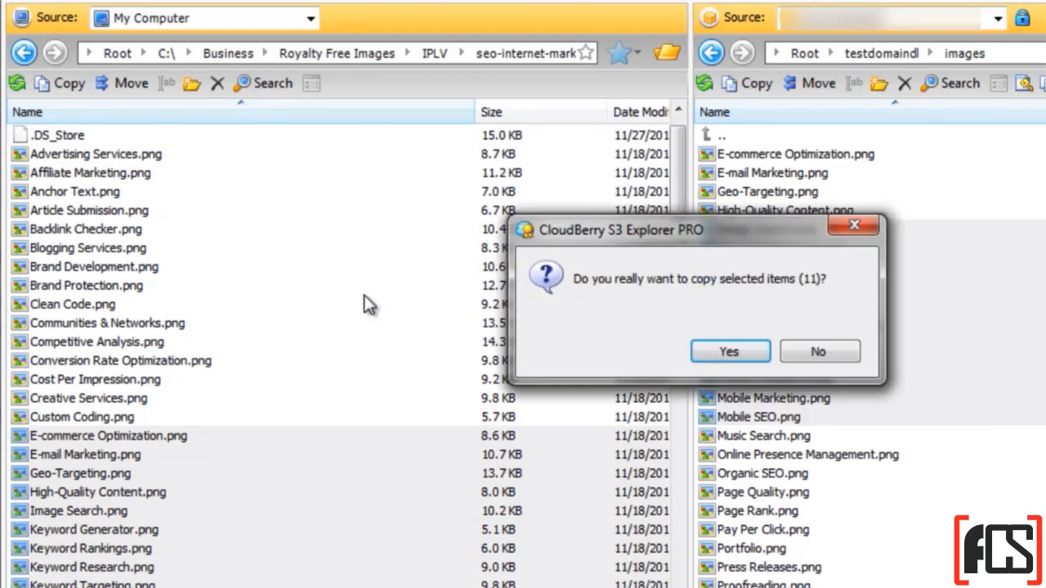
{"action": "left_click", "coordinate": [801, 351]}
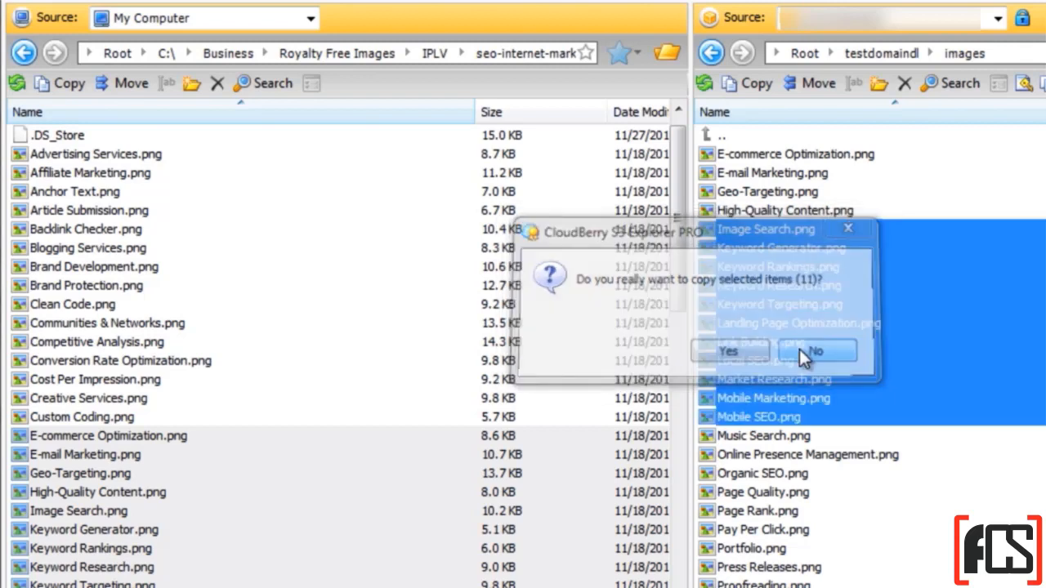
{"action": "left_click", "coordinate": [387, 268]}
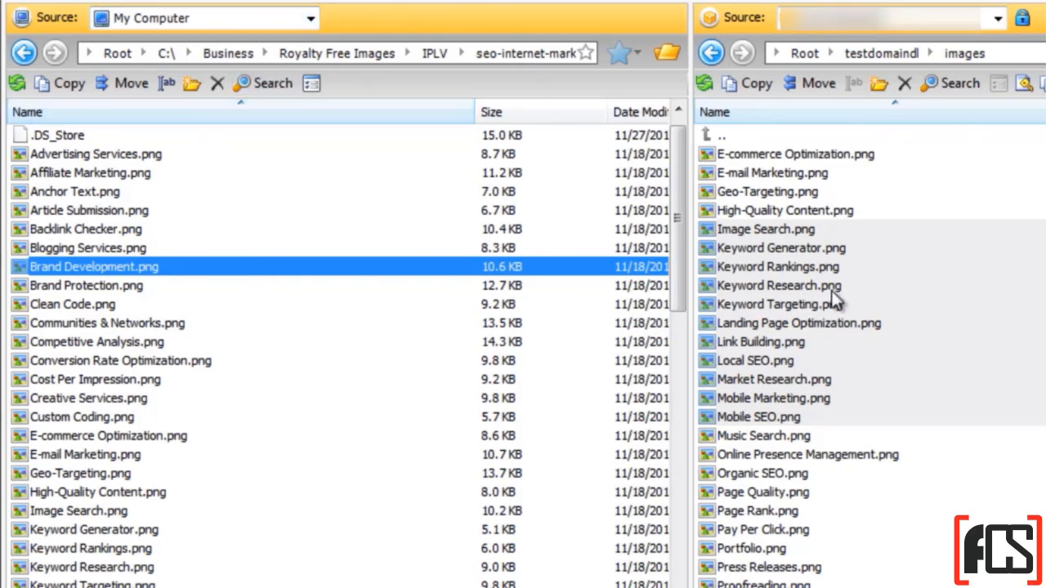
{"action": "left_click", "coordinate": [920, 282]}
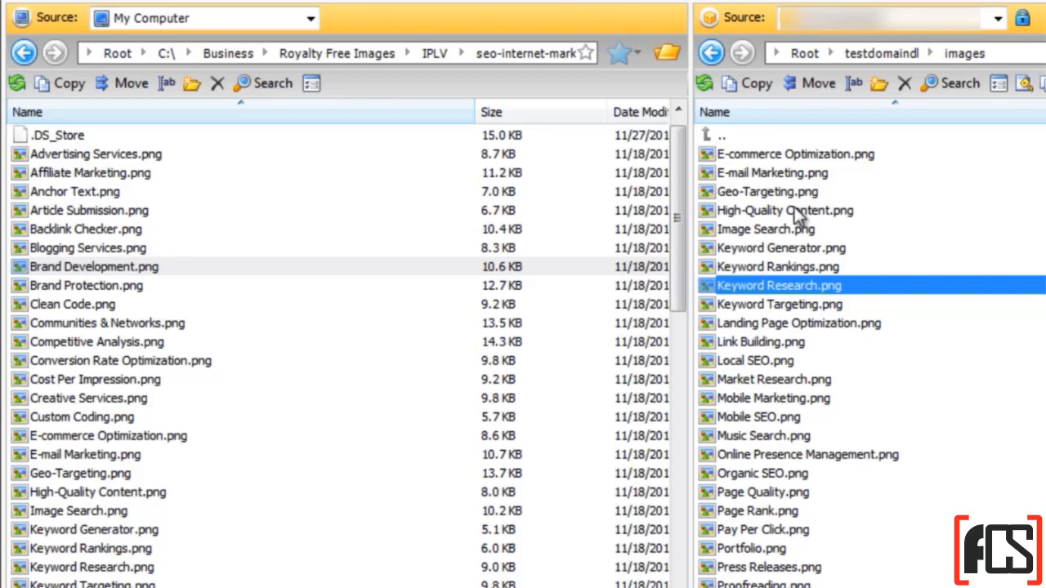
{"action": "left_click", "coordinate": [849, 160]}
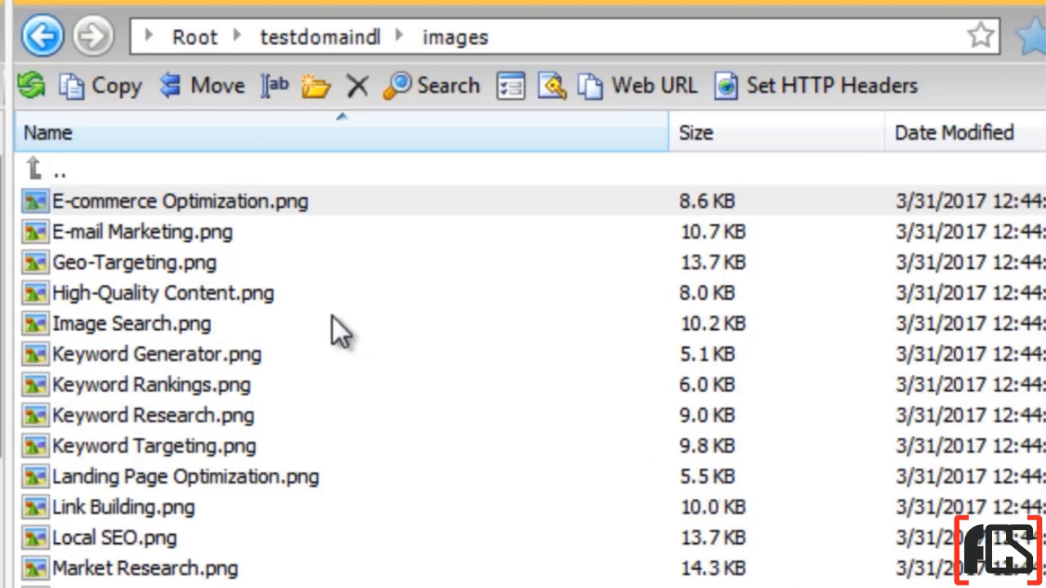
{"action": "left_click", "coordinate": [237, 212]}
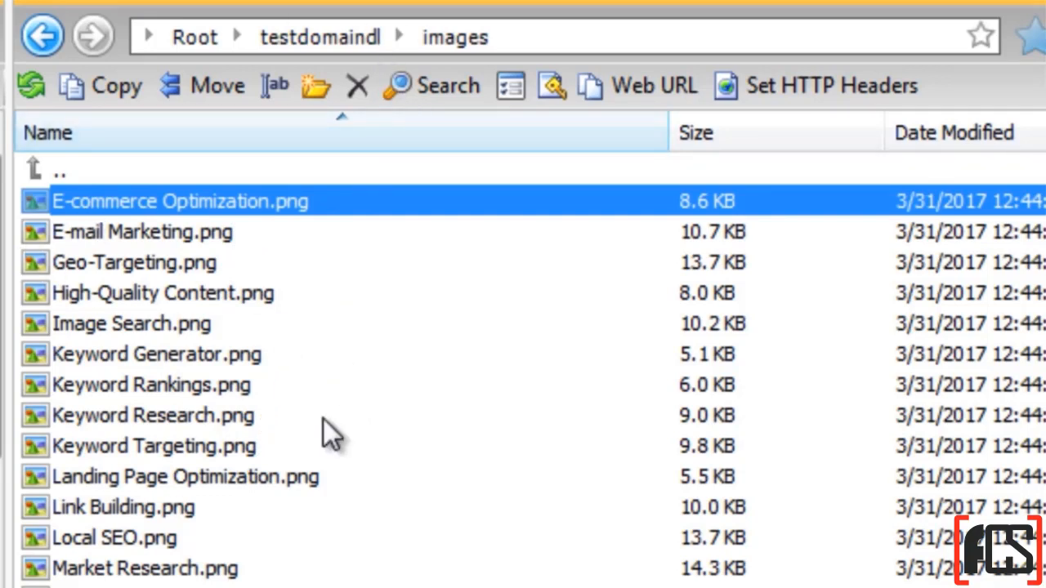
- Generate web URLs for the bucket files from High-Quality Content.png through Online Presence Management.png
{"action": "left_click", "coordinate": [245, 306]}
{"action": "left_click", "coordinate": [258, 587], "text": "shift"}
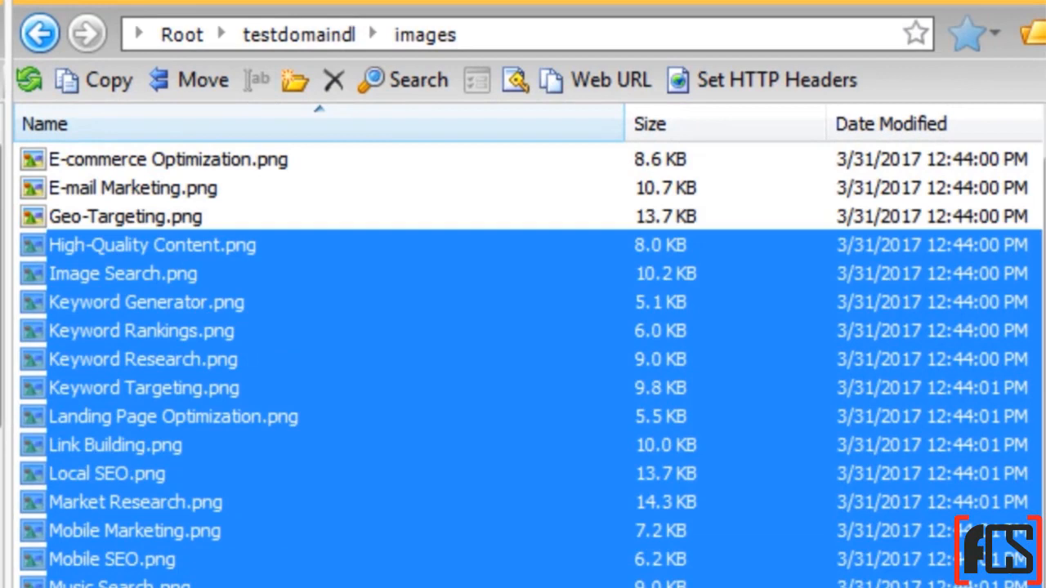
{"action": "right_click", "coordinate": [98, 299]}
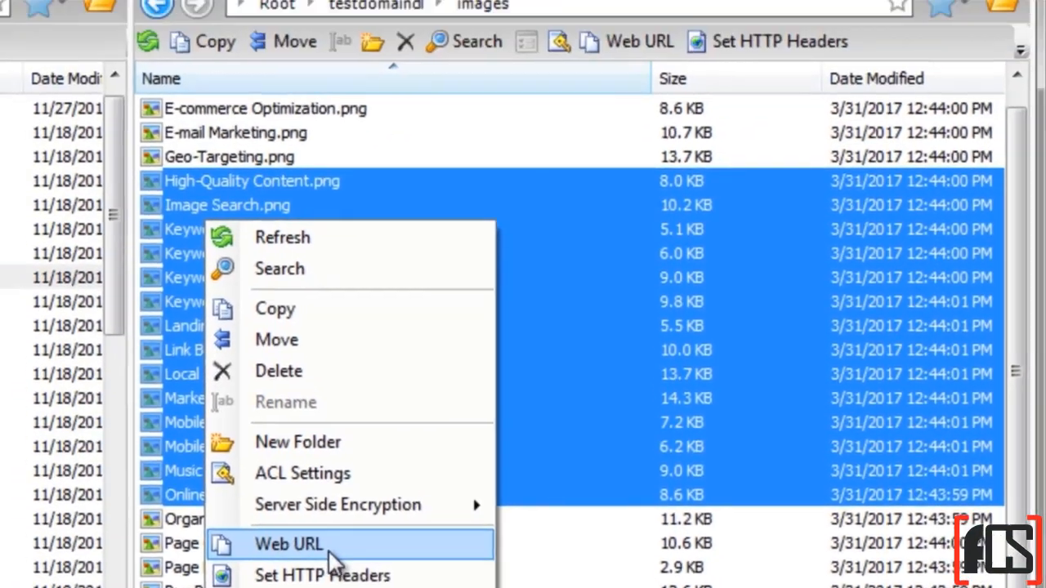
{"action": "left_click", "coordinate": [188, 340]}
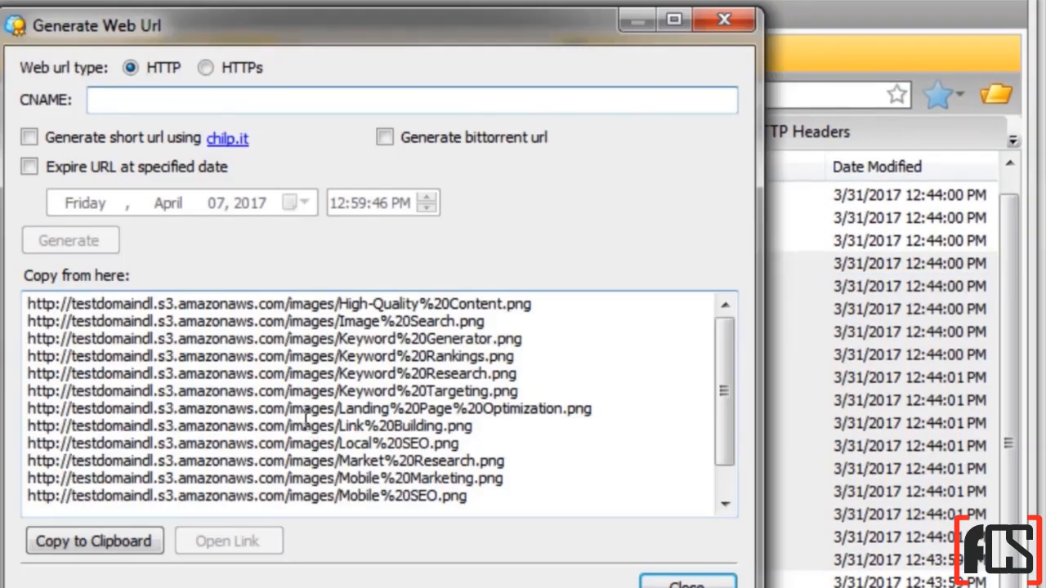
- Copy all the generated HTTP image URLs to the clipboard
{"action": "left_click_drag", "start_coordinate": [28, 303], "coordinate": [523, 532]}
{"action": "left_click", "coordinate": [514, 429]}
{"action": "scroll", "coordinate": [506, 430], "scroll_direction": "up", "scroll_amount": 1}
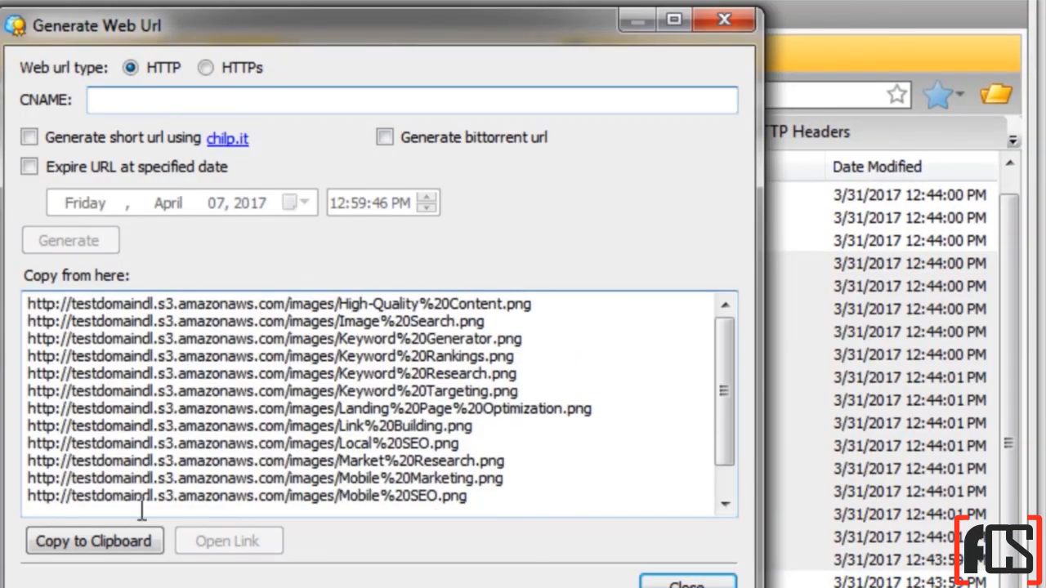
{"action": "left_click", "coordinate": [107, 545]}
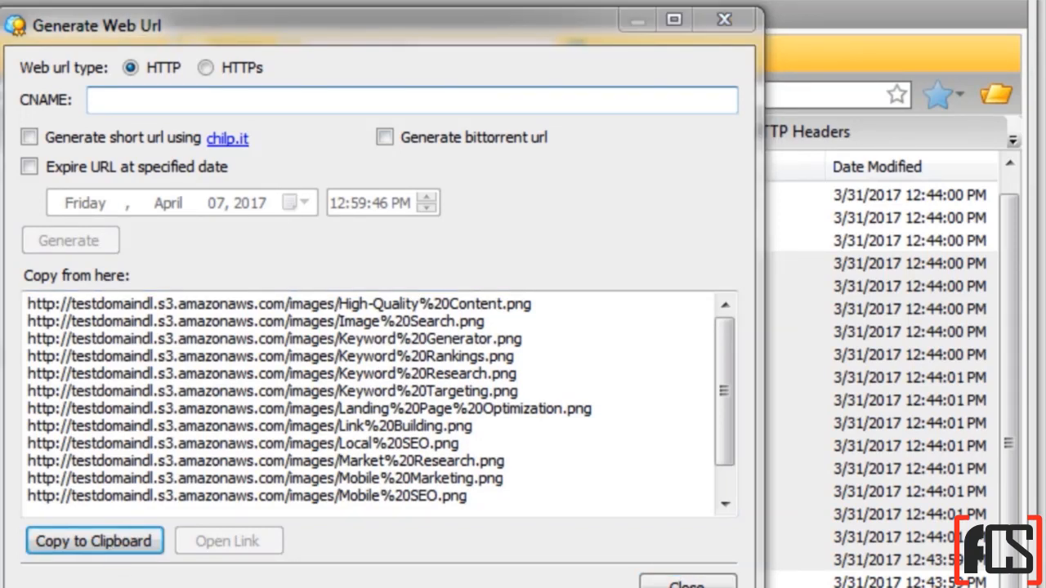
- Switch to Notepad and paste the copied image URLs into the empty document
{"action": "key", "text": "alt+Tab"}
{"action": "left_click_drag", "start_coordinate": [245, 249], "coordinate": [233, 53]}
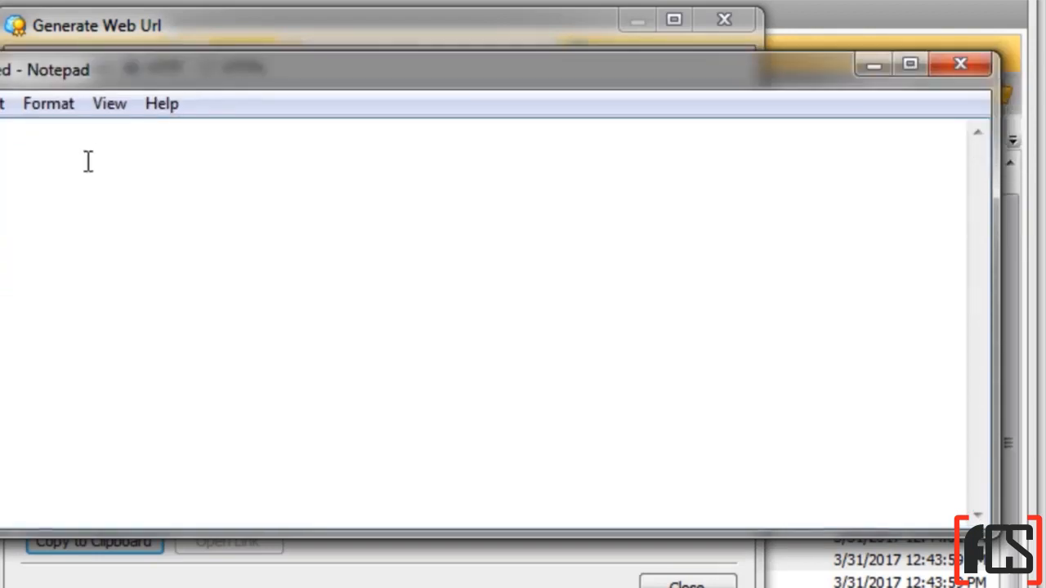
{"action": "right_click", "coordinate": [92, 160]}
{"action": "left_click", "coordinate": [151, 278]}
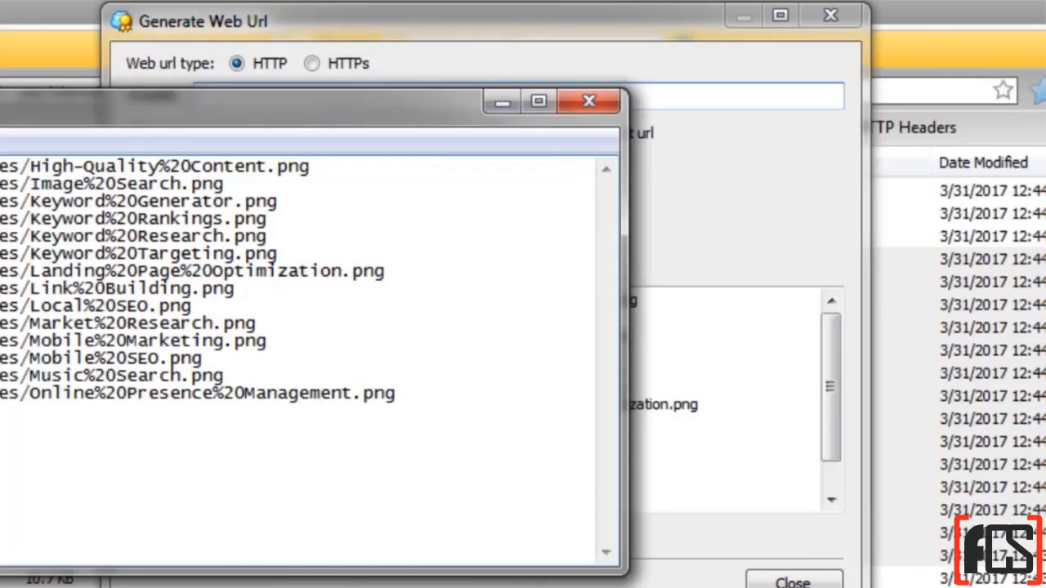
- Generate the HTTP web URL for only Keyword Targeting.png in the bucket's images folder and copy it to the clipboard
{"action": "left_click_drag", "start_coordinate": [349, 26], "coordinate": [372, 27]}
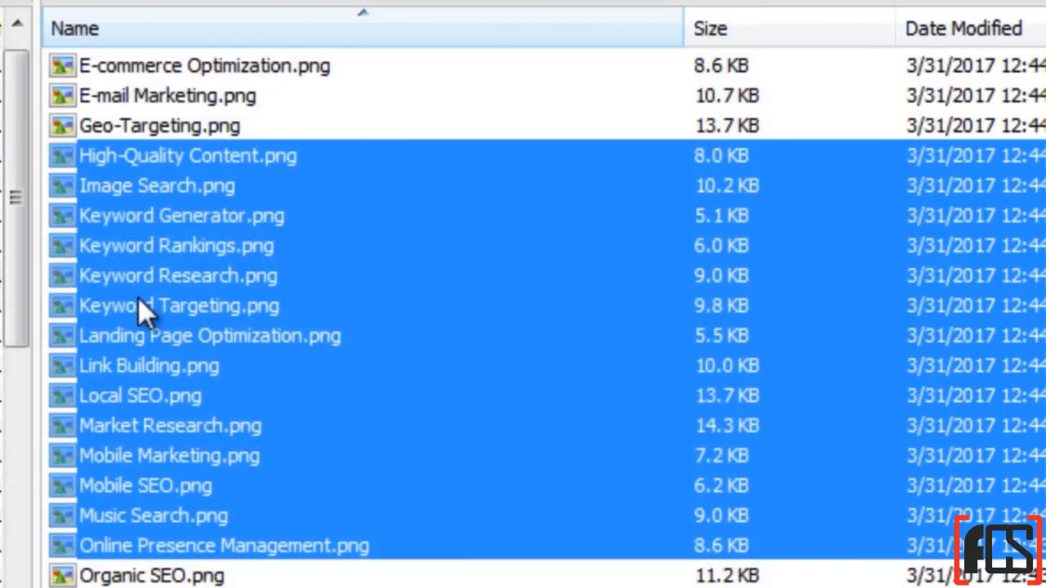
{"action": "left_click", "coordinate": [138, 297]}
{"action": "right_click", "coordinate": [138, 297]}
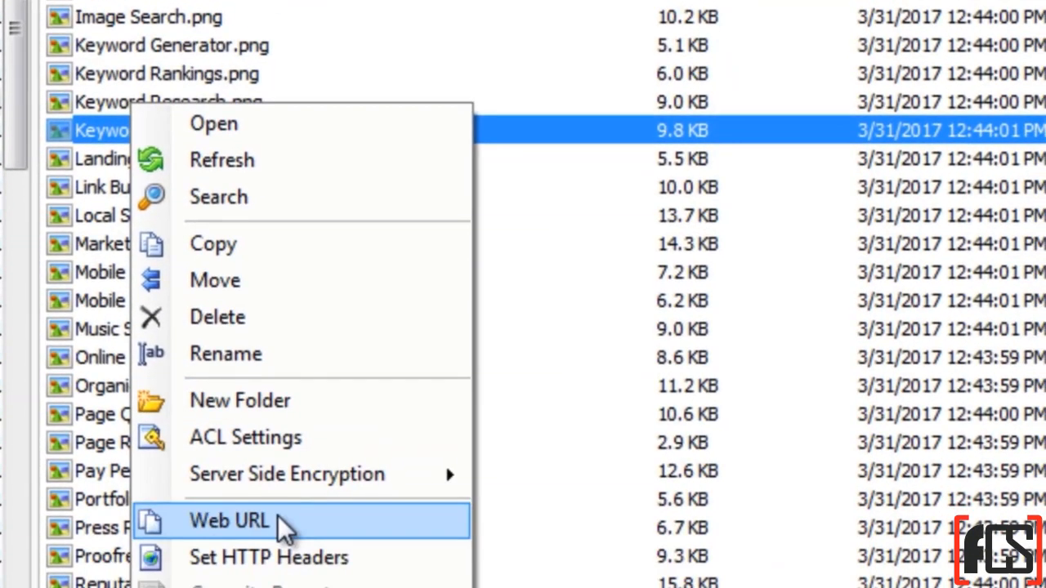
{"action": "left_click", "coordinate": [277, 527]}
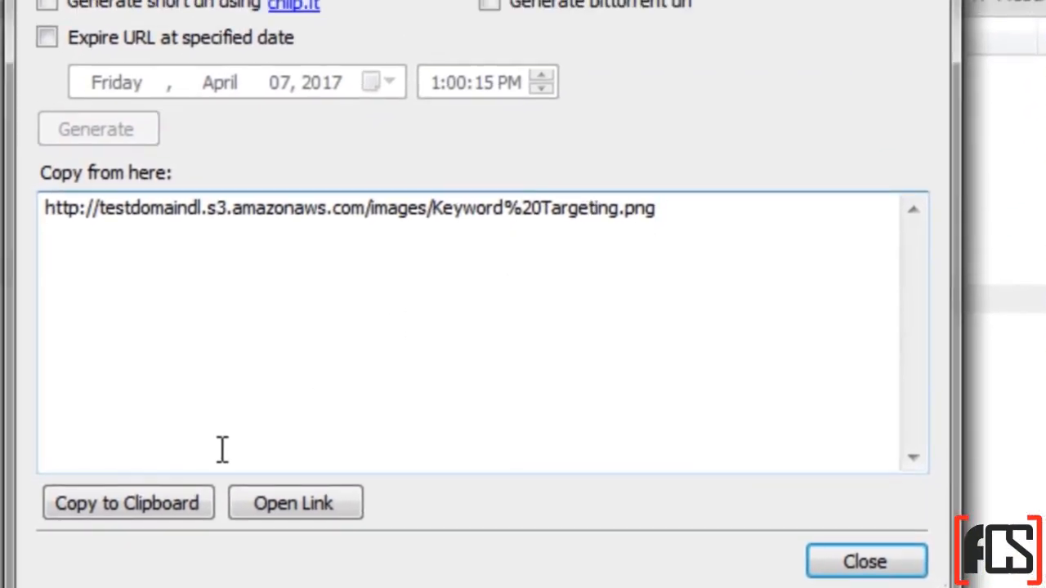
{"action": "left_click", "coordinate": [109, 512]}
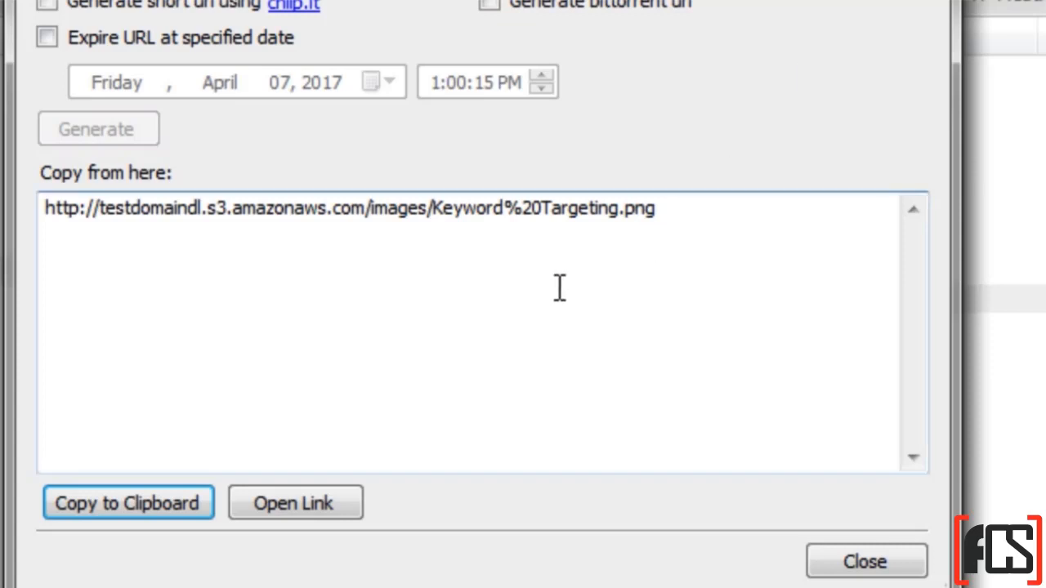
{"action": "left_click", "coordinate": [683, 214]}
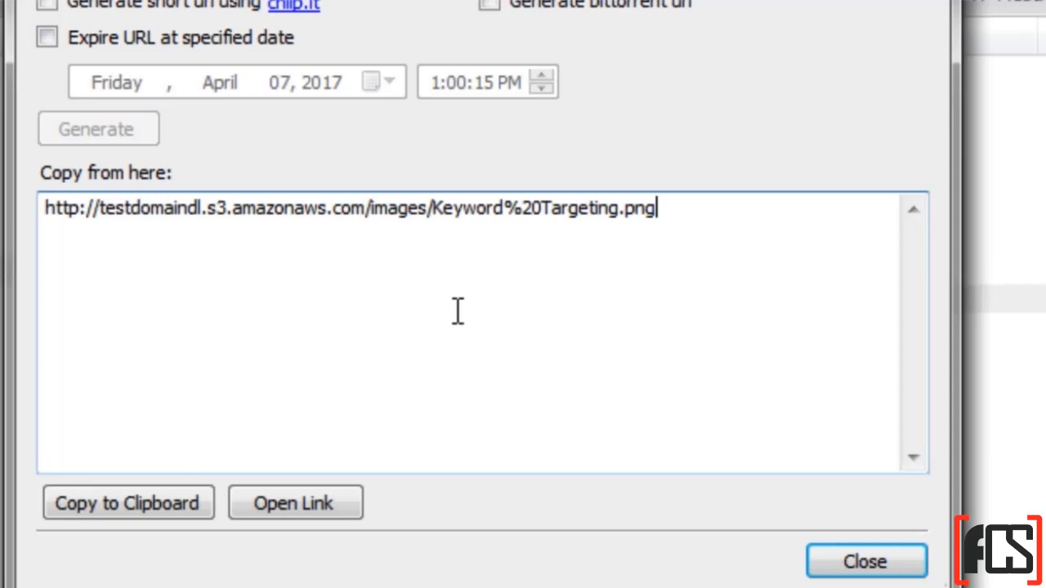
{"action": "left_click", "coordinate": [128, 515]}
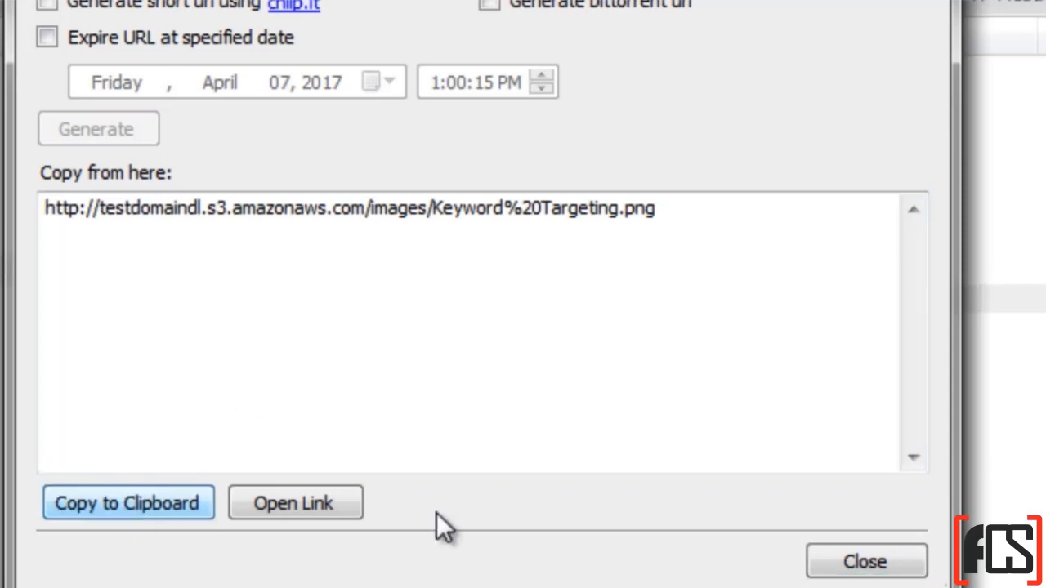
{"action": "left_click", "coordinate": [853, 576]}
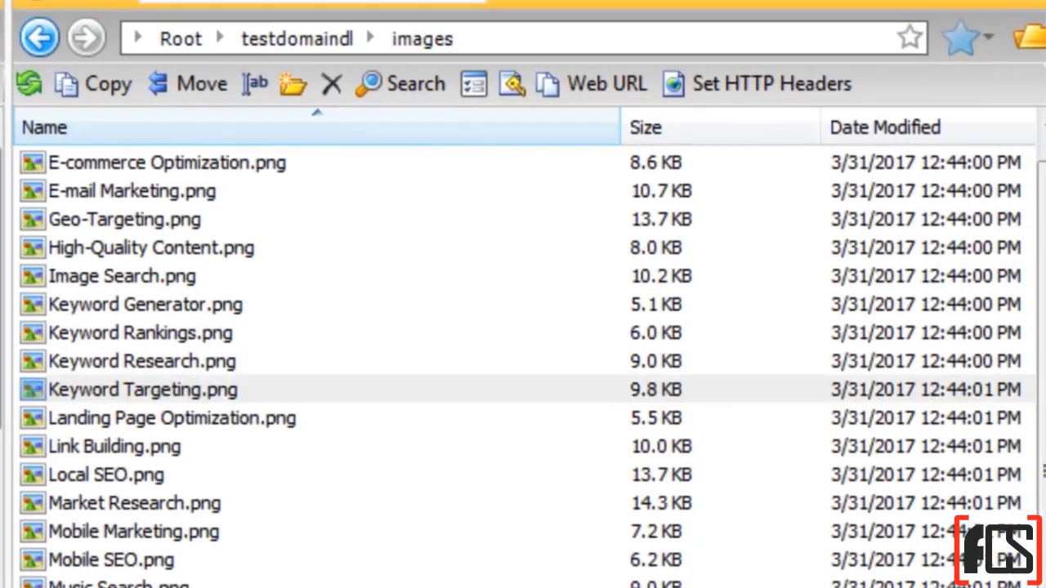
- Switch to the untitled Notepad document and replace its whole list of URLs with the copied Keyword Targeting.png URL
{"action": "left_click", "coordinate": [1, 586]}
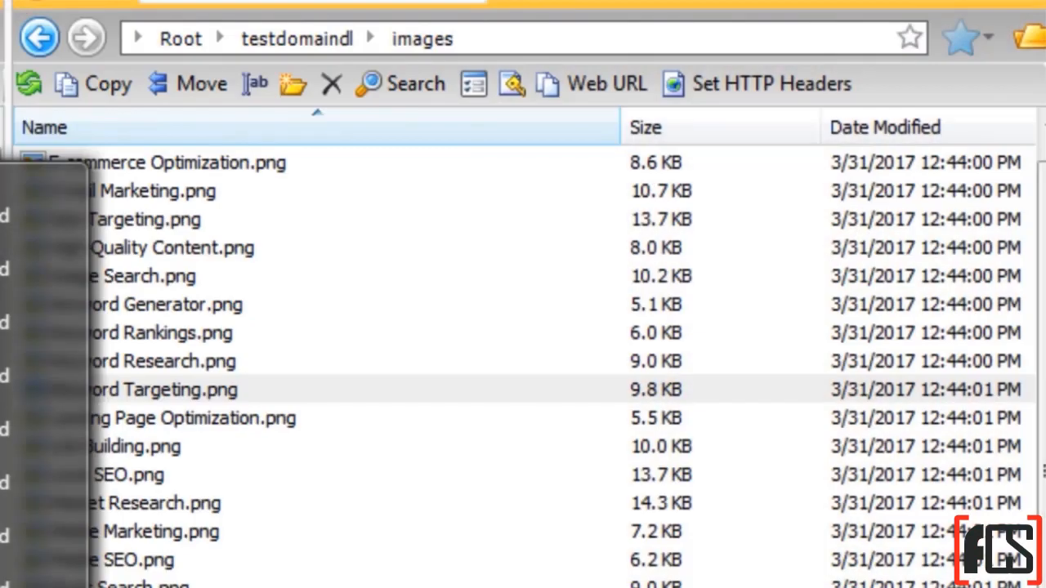
{"action": "left_click", "coordinate": [3, 429]}
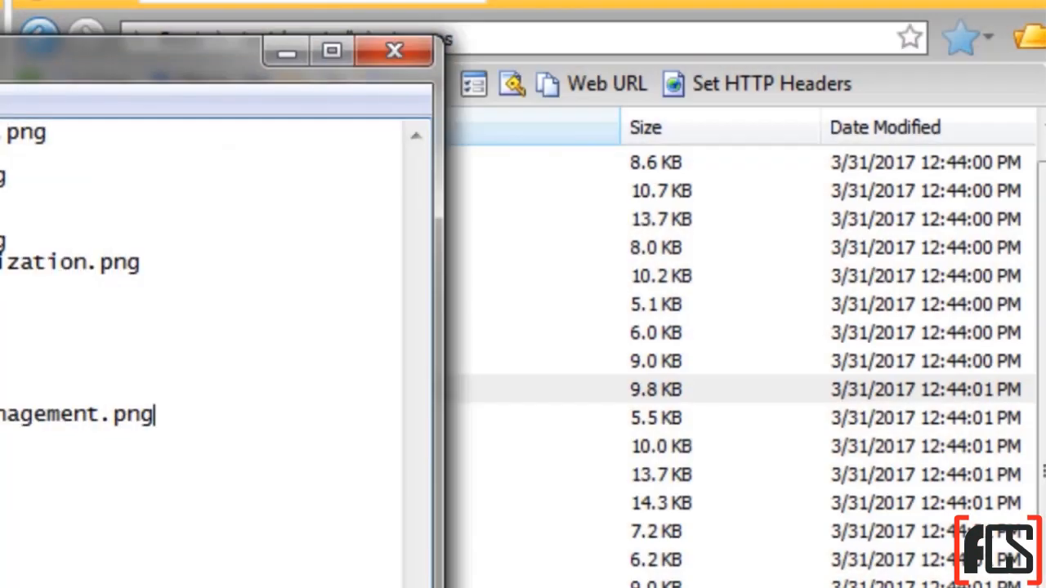
{"action": "key", "text": "ctrl+a"}
{"action": "key", "text": "BackSpace"}
{"action": "key", "text": "ctrl+v"}
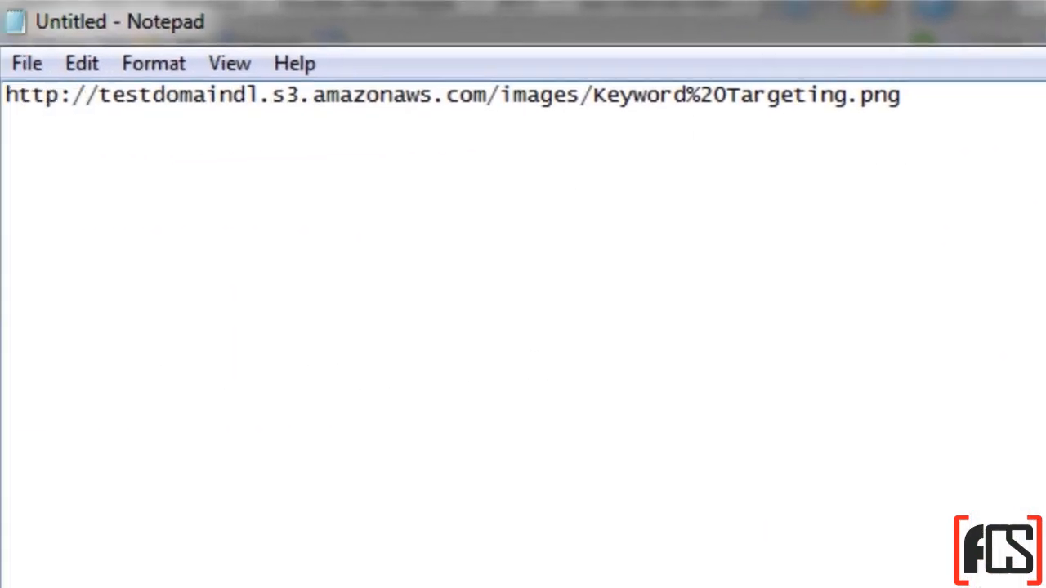